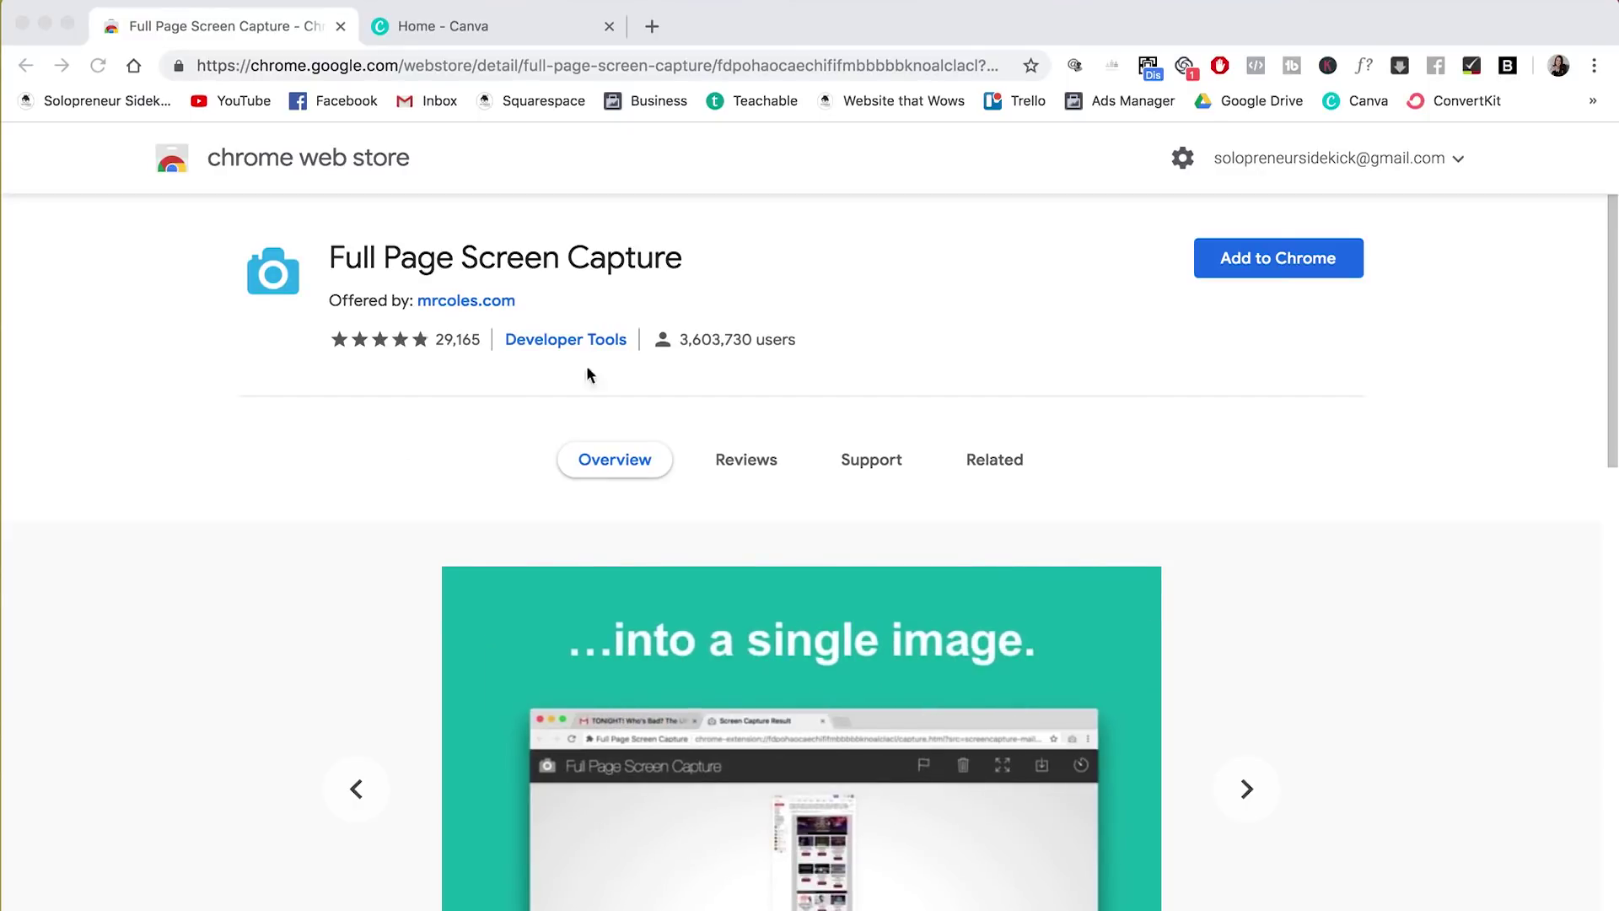
Add the Full Page Screen Capture extension to Chrome, dismiss its notice, and open a new tab
{"action": "left_click", "coordinate": [1259, 263]}
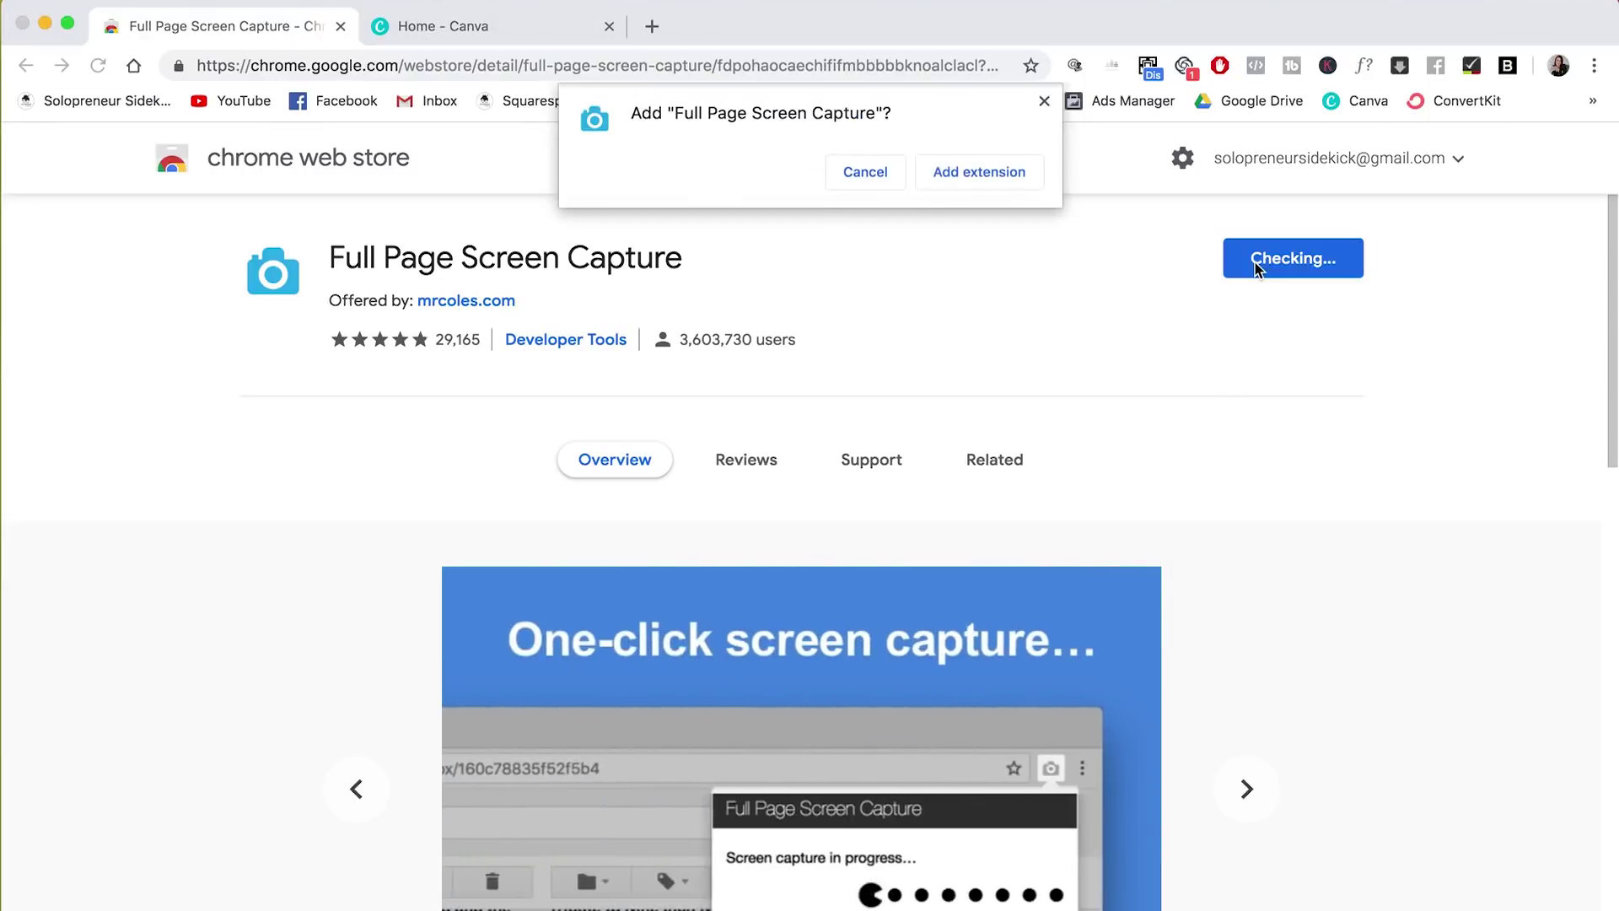
{"action": "left_click", "coordinate": [986, 170]}
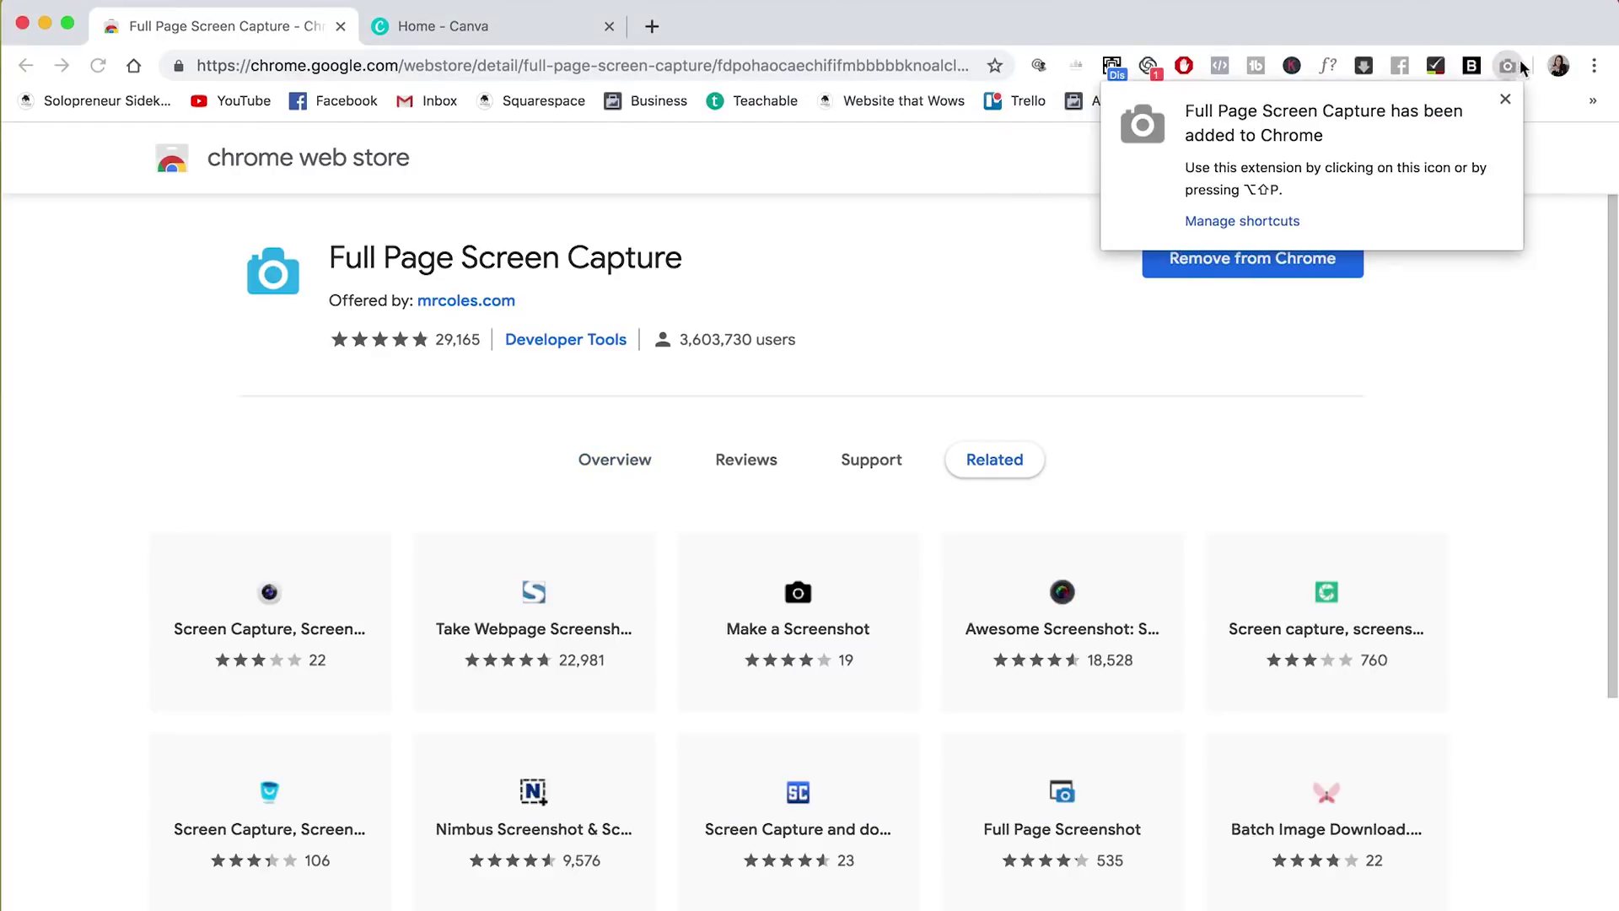
{"action": "left_click", "coordinate": [1505, 99]}
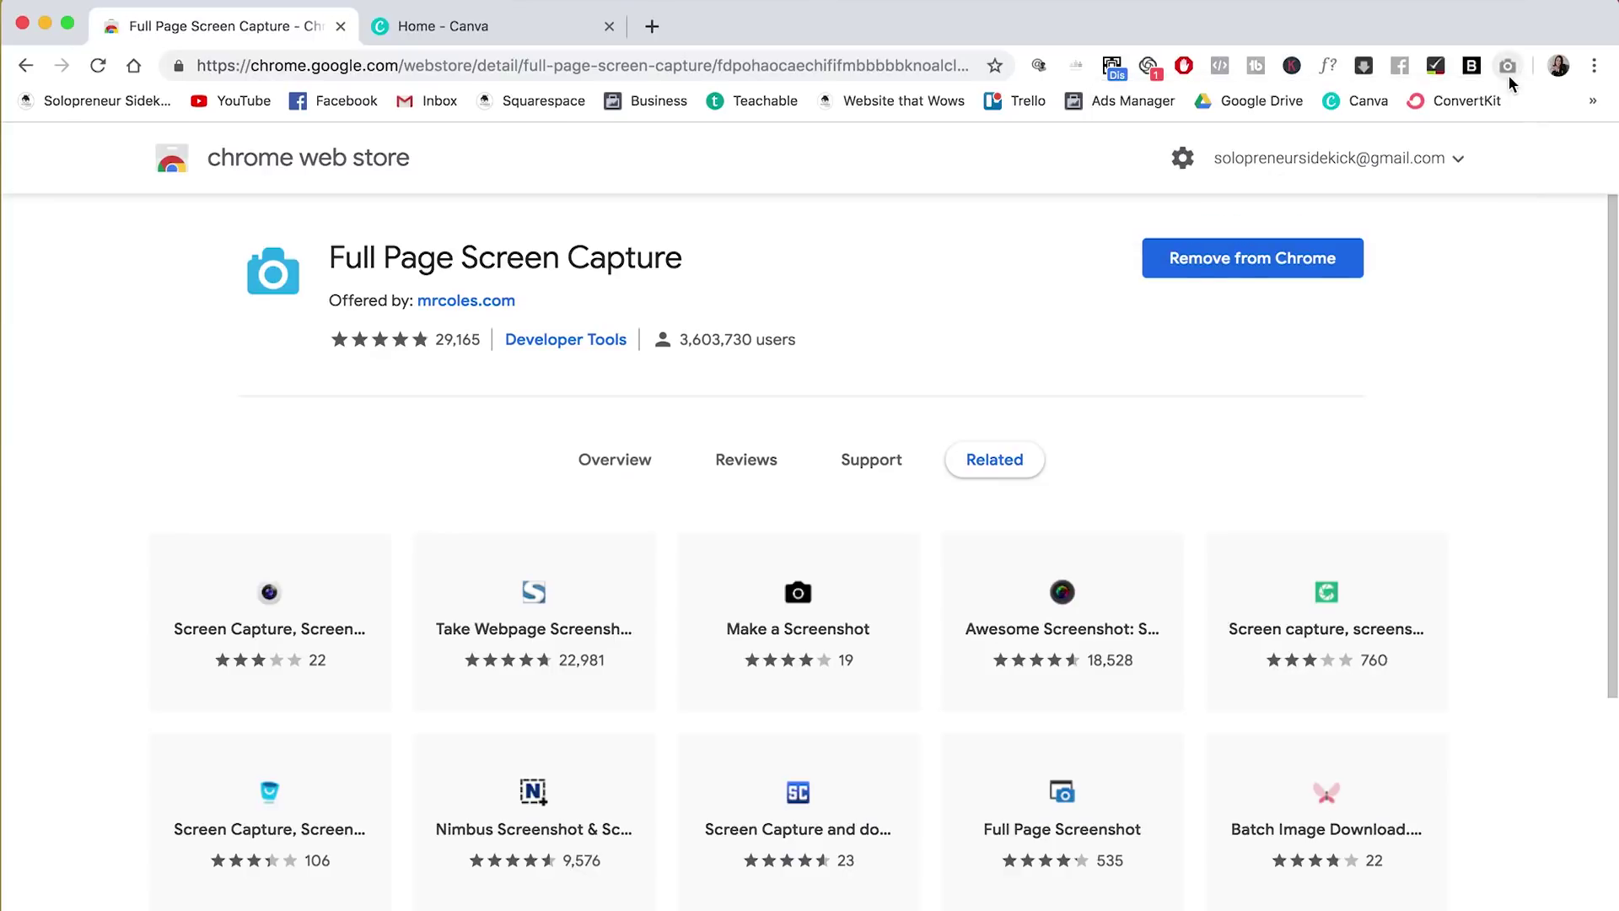
{"action": "left_click", "coordinate": [662, 32]}
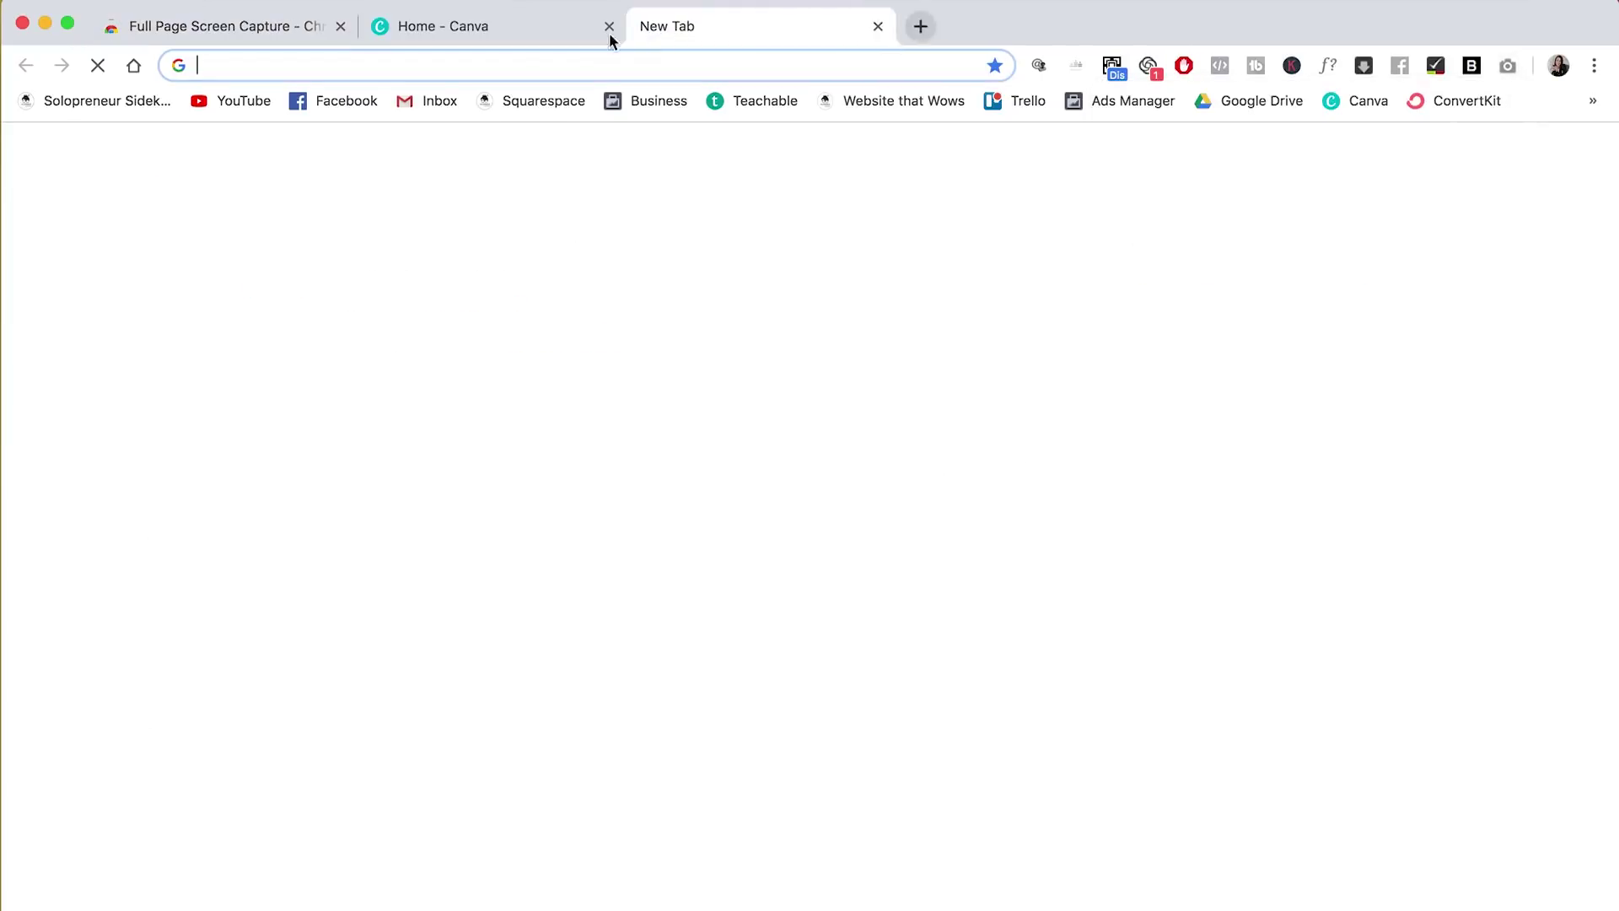
Capture the full Solopreneur Sidekick homepage and download it as a PNG, allowing the download permission
{"action": "left_click", "coordinate": [156, 104]}
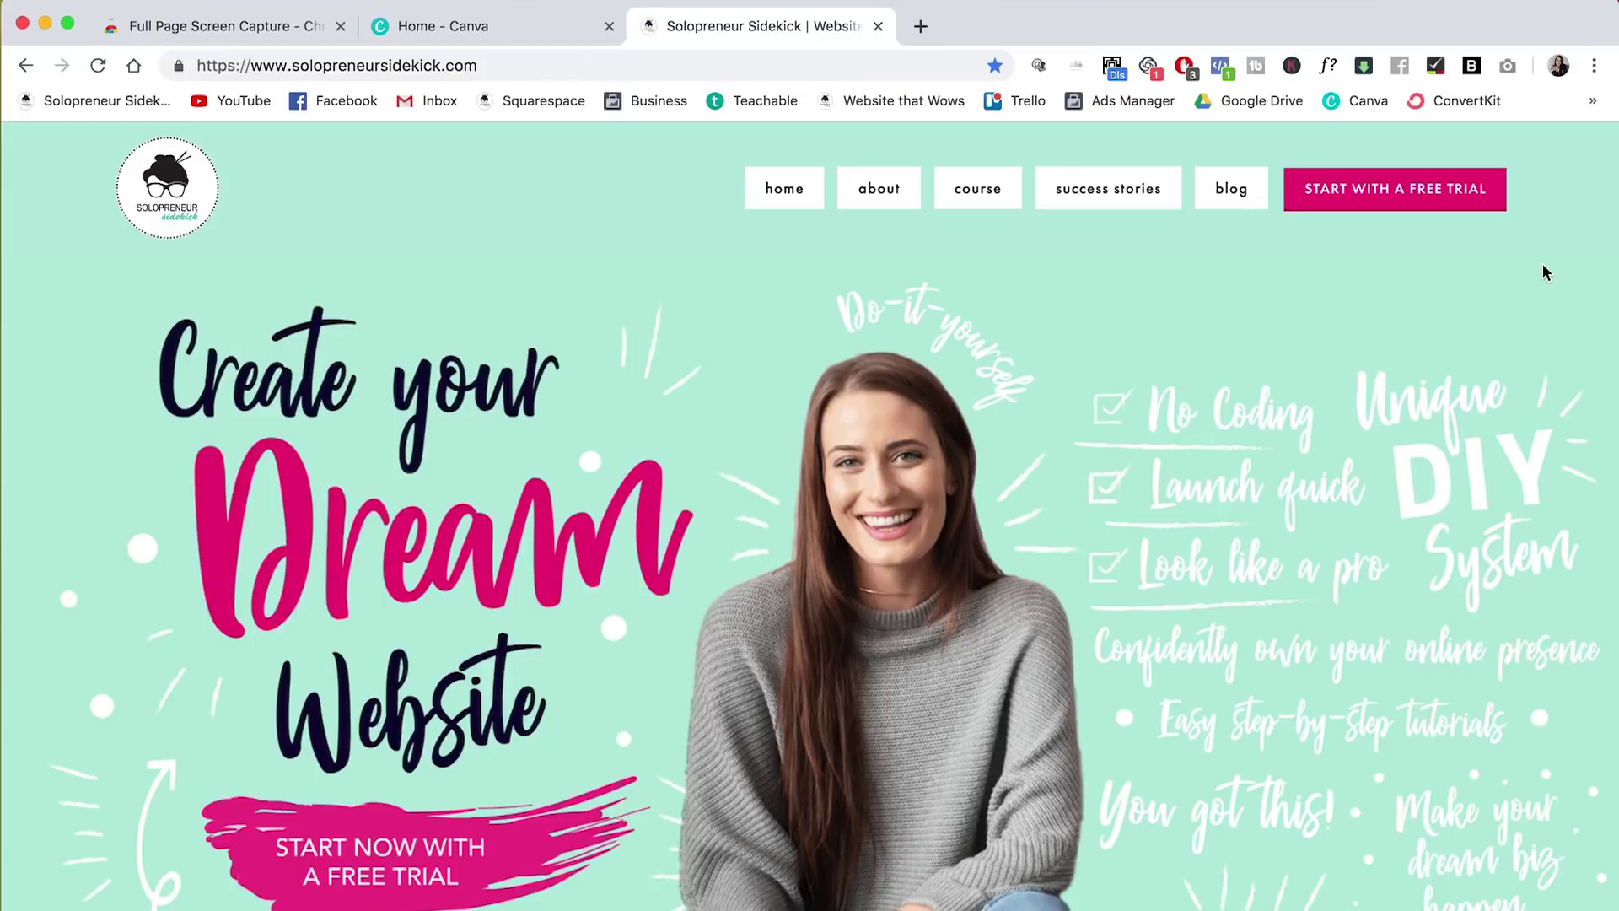
{"action": "left_click", "coordinate": [1507, 67]}
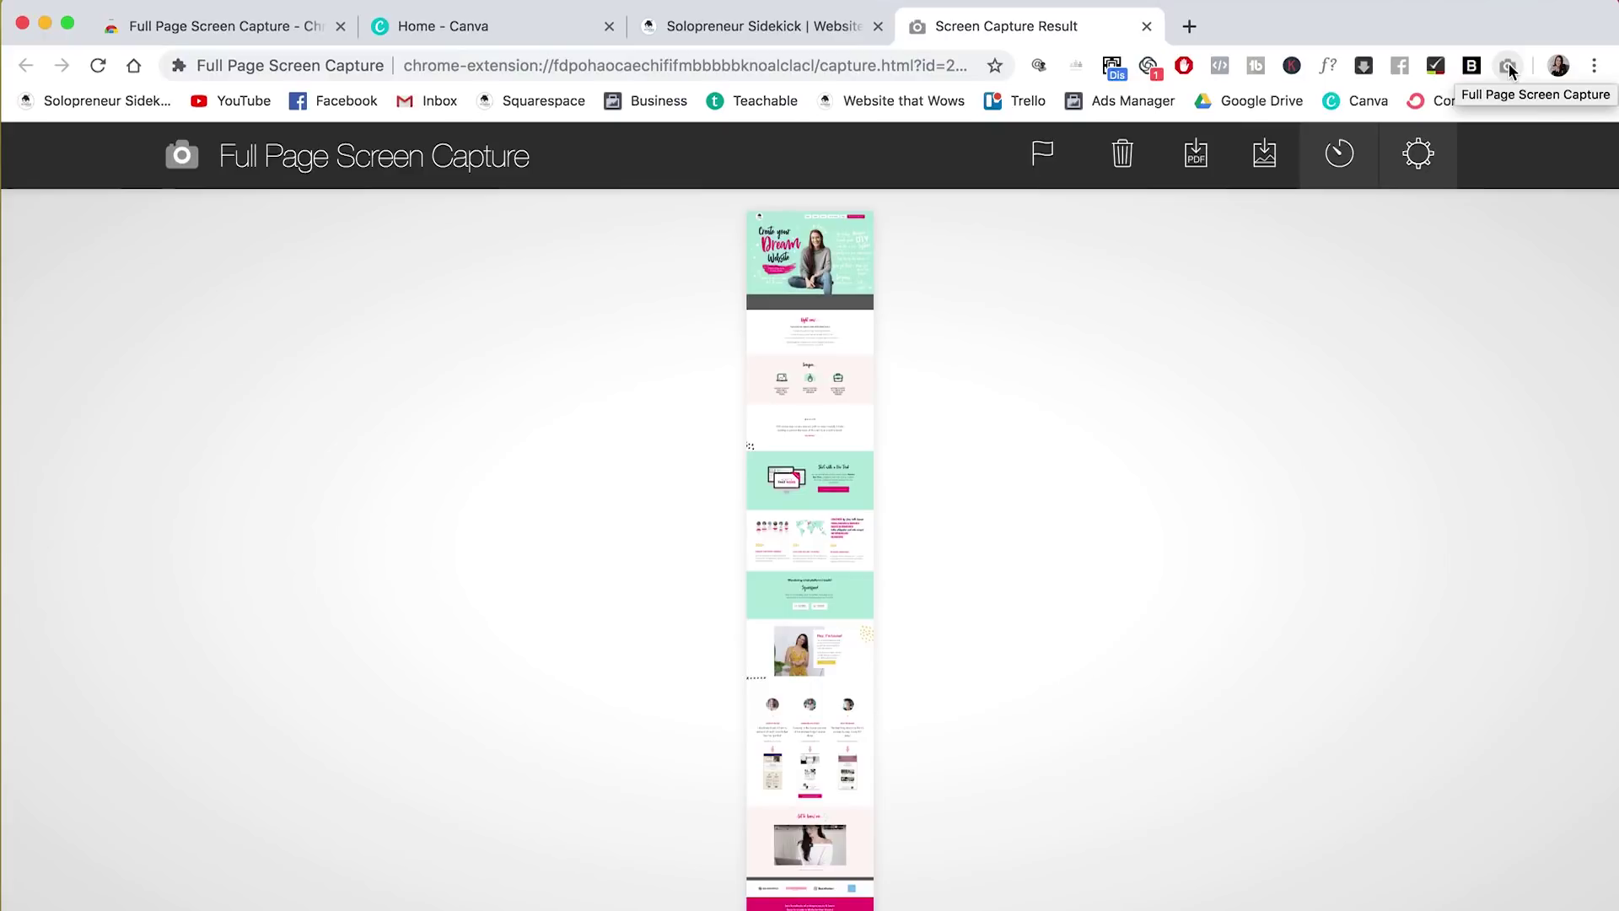
{"action": "left_click", "coordinate": [1265, 165]}
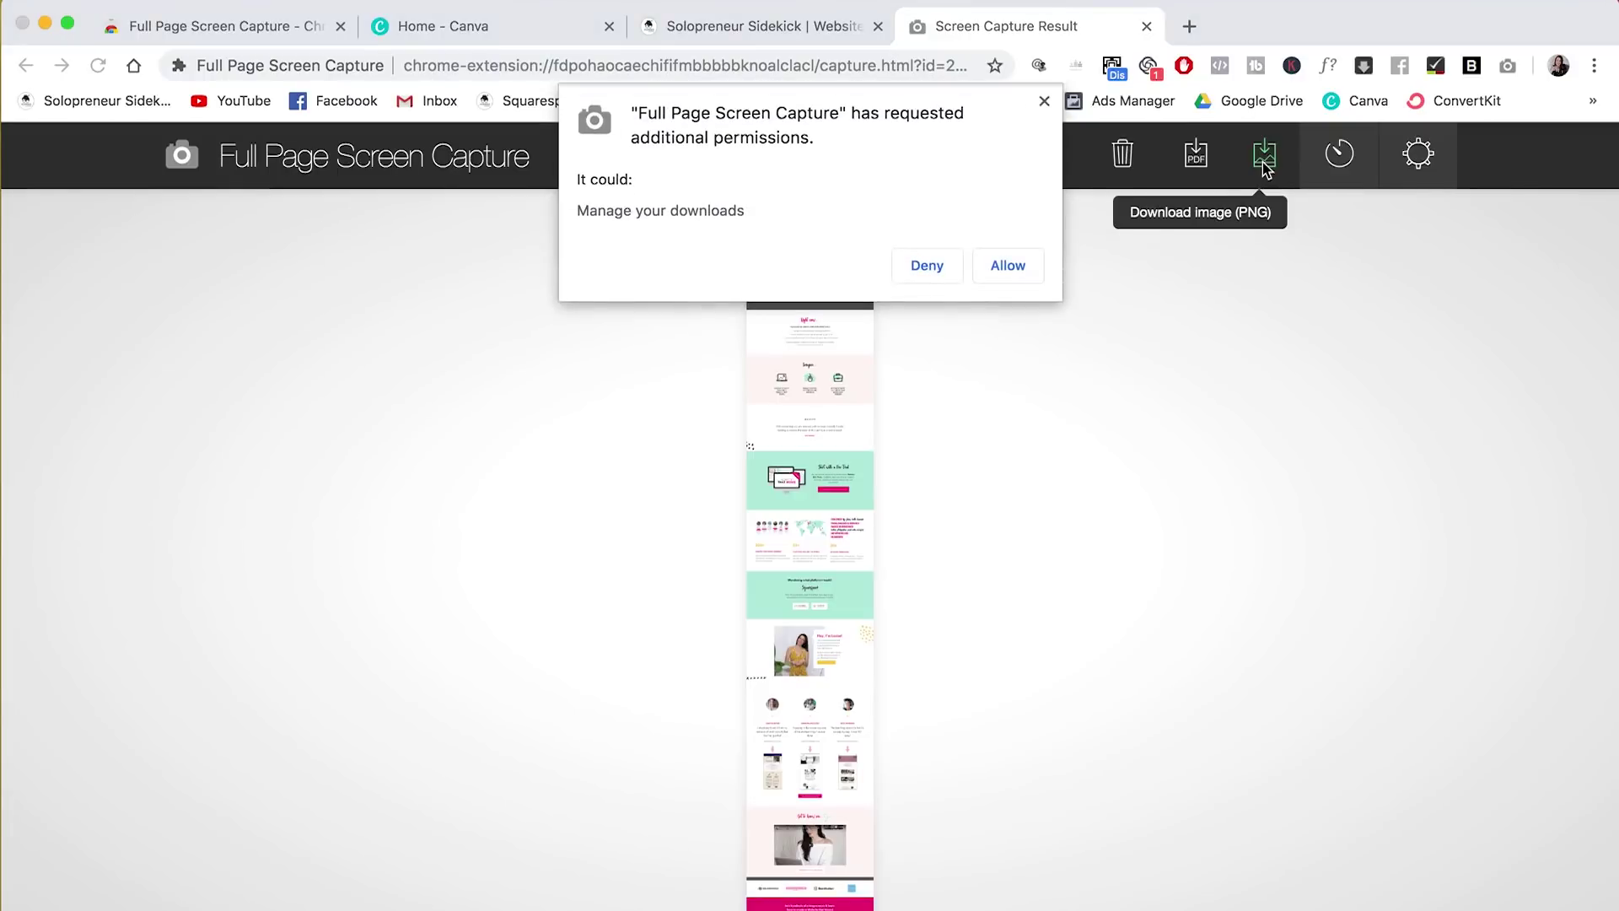
{"action": "left_click", "coordinate": [1005, 268]}
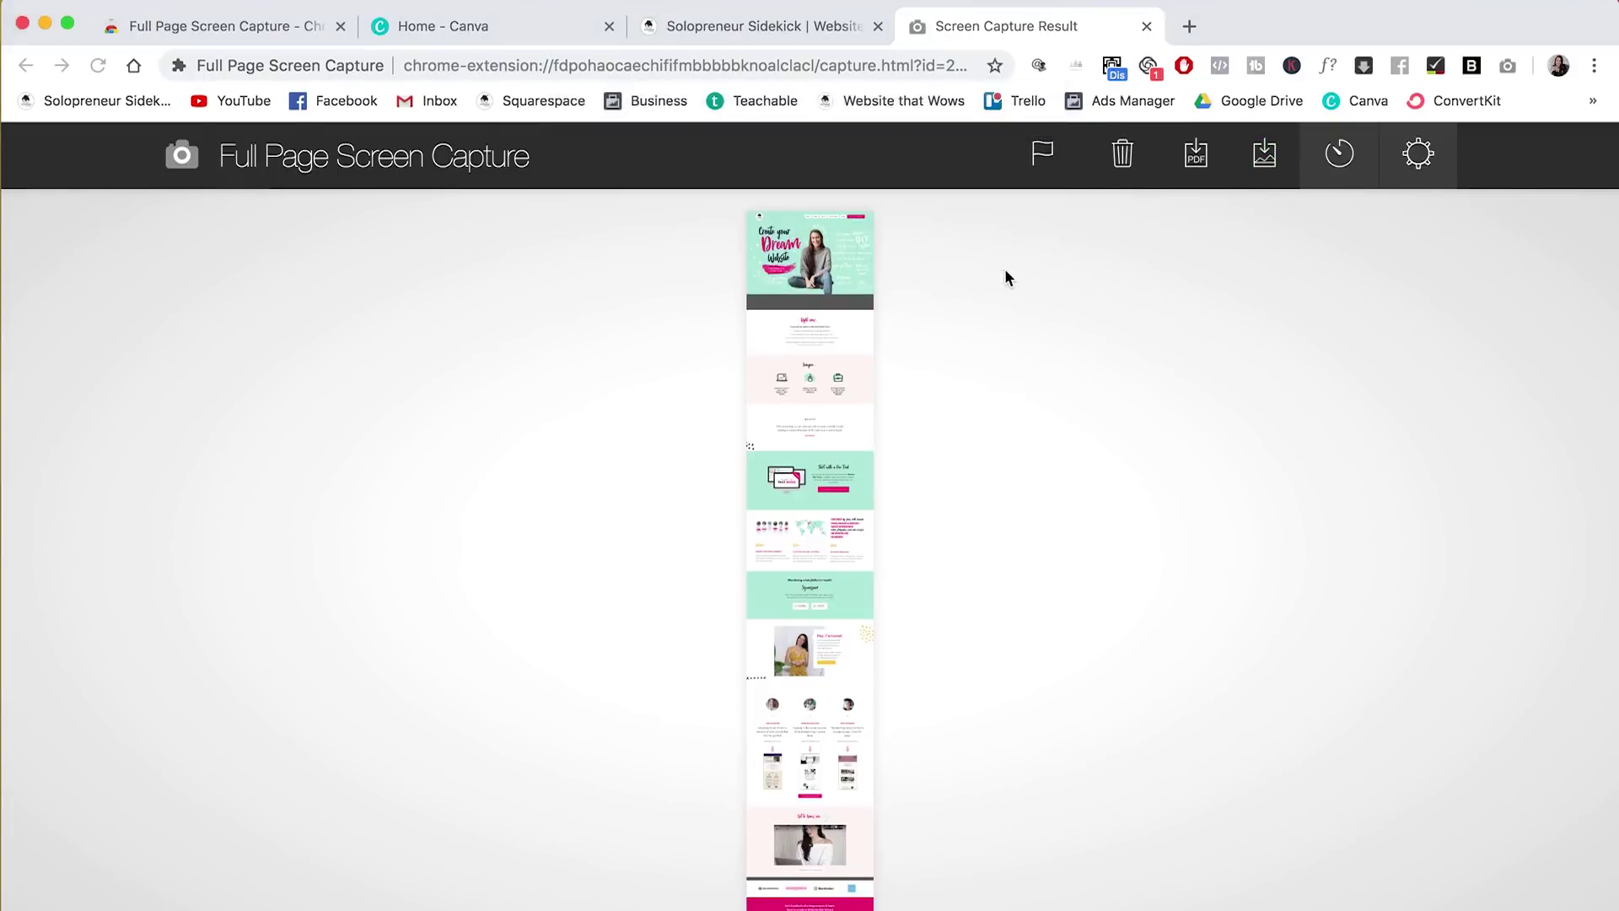
Open the downloaded full-page PNG in Preview and zoom in to inspect it
{"action": "left_click", "coordinate": [121, 881]}
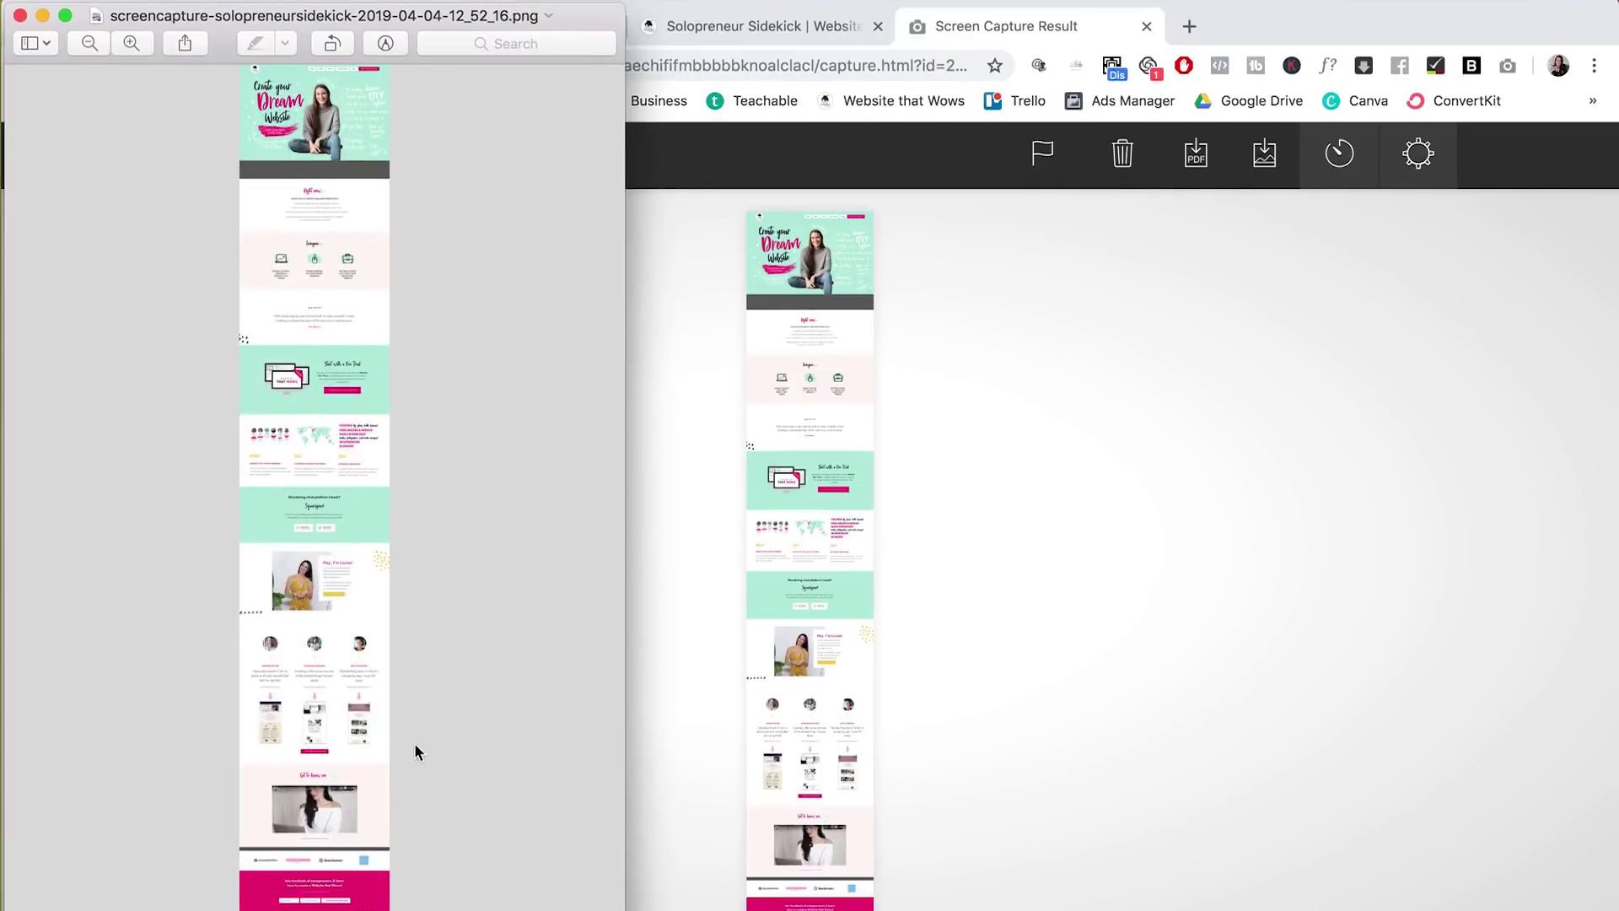
{"action": "key", "text": "super+plus"}
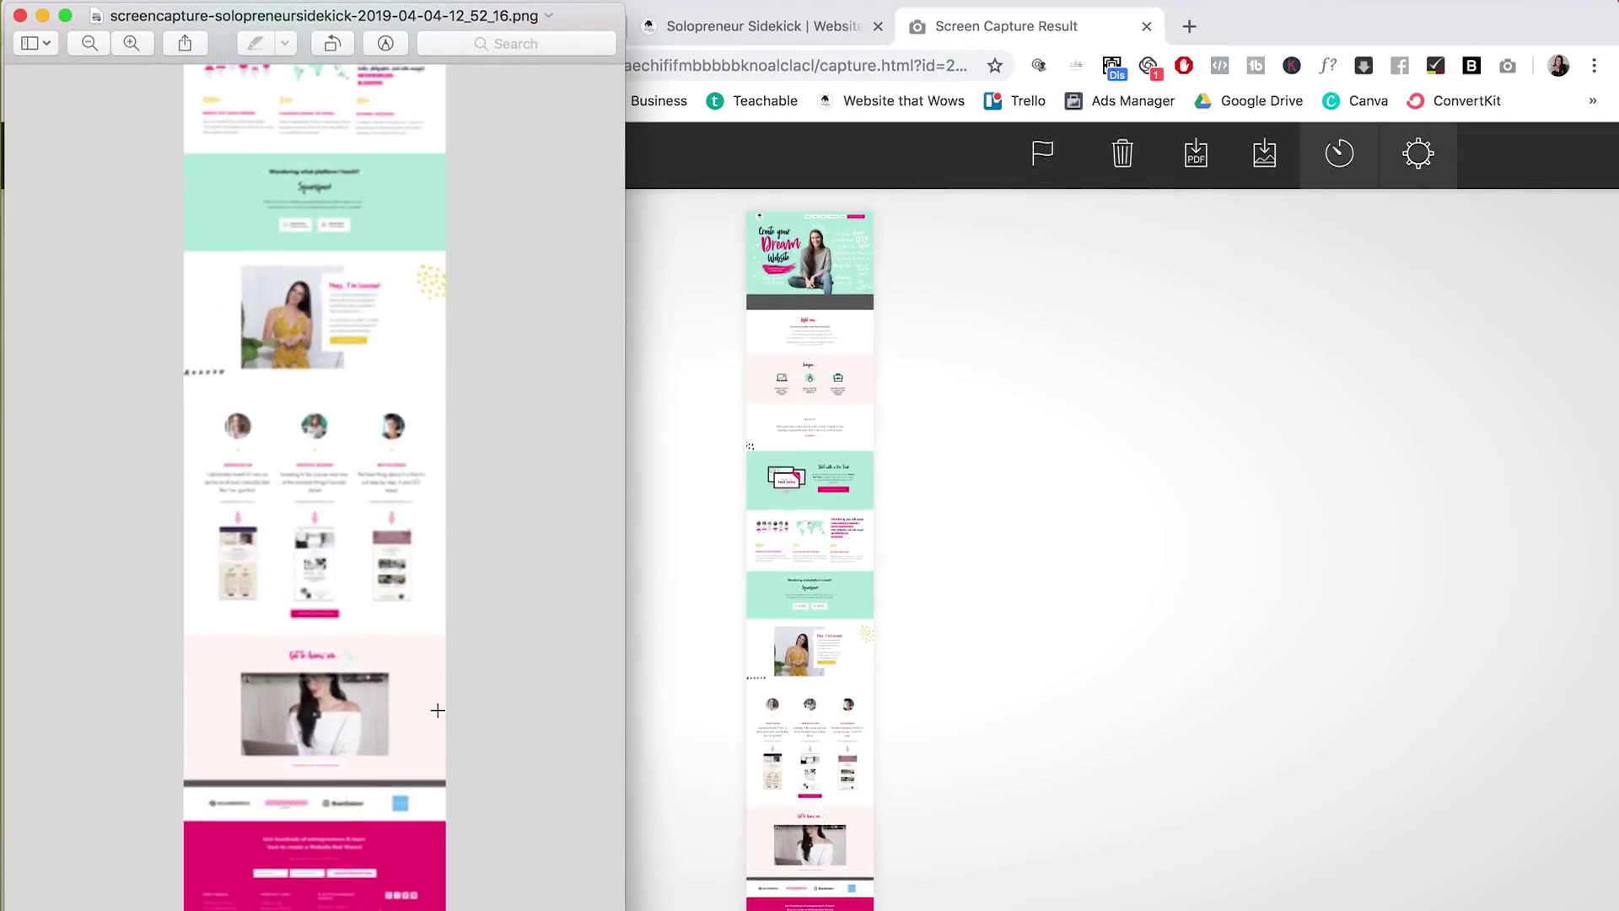
{"action": "scroll", "coordinate": [511, 366], "scroll_direction": "up", "scroll_amount": 15}
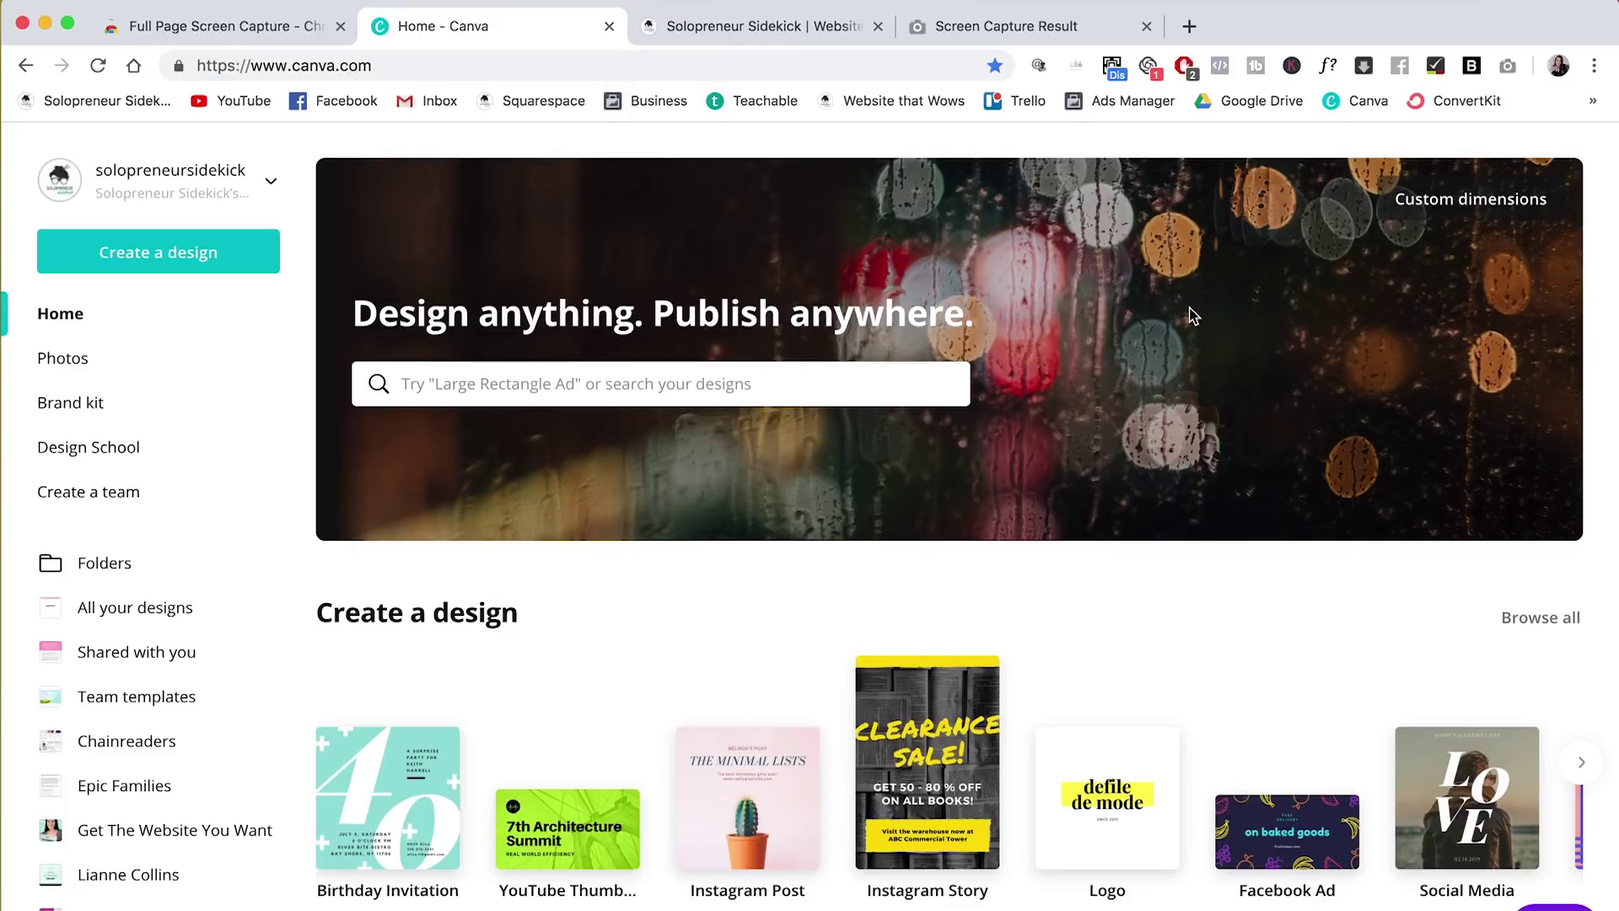
Create a Canva design with custom dimensions of 2000 px width and 2000 px height
{"action": "left_click", "coordinate": [1448, 202]}
{"action": "type", "text": "2000"}
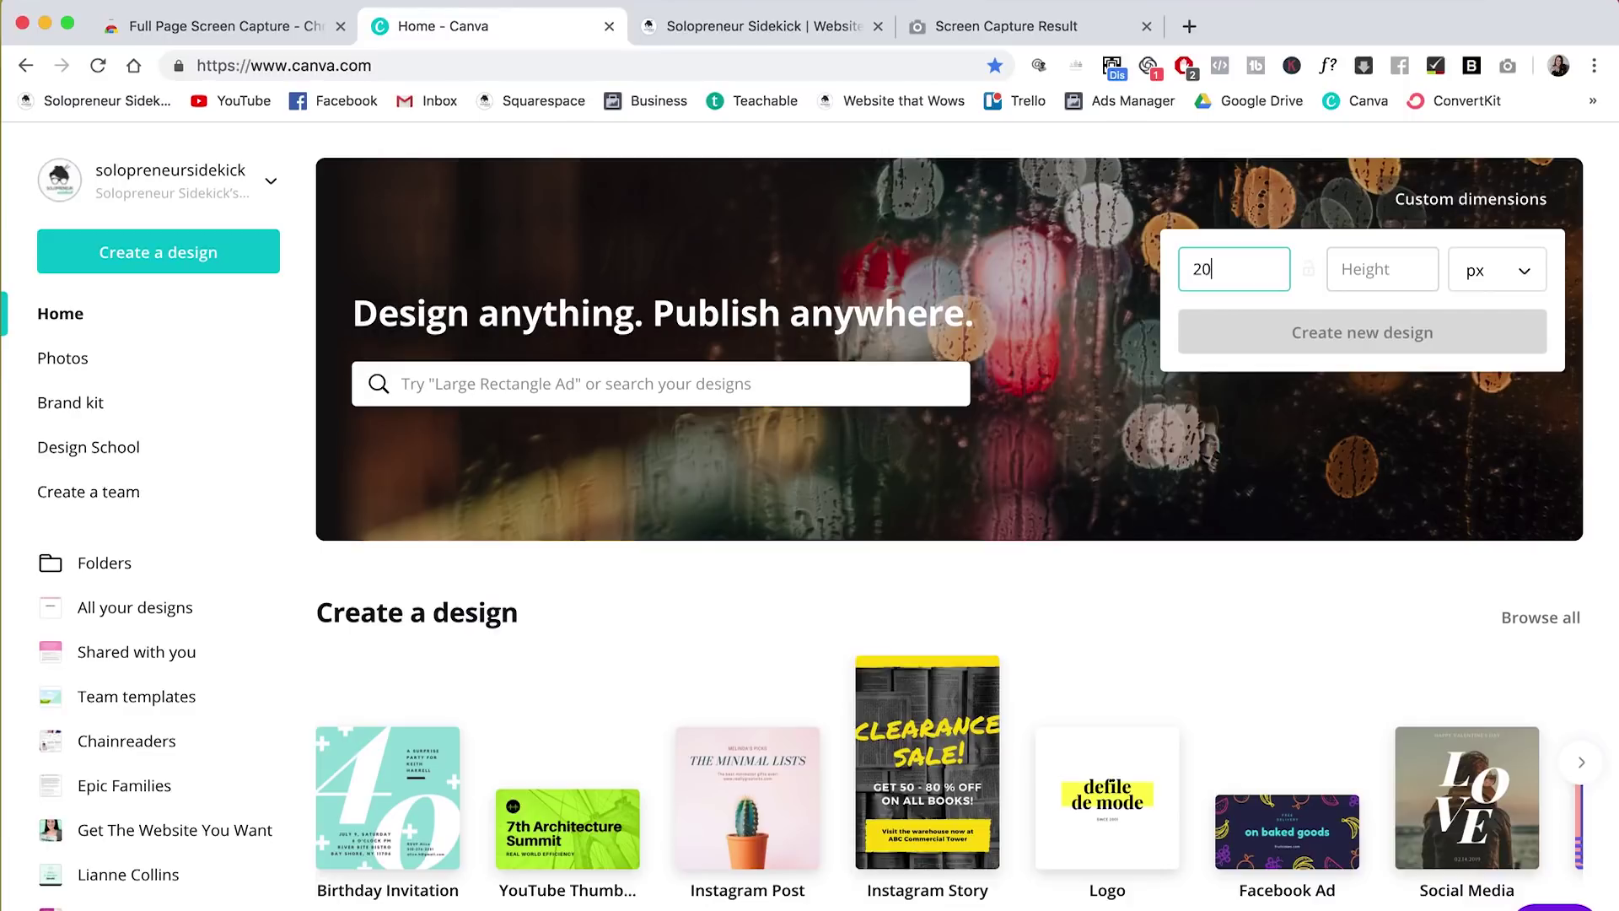
{"action": "key", "text": "Tab"}
{"action": "type", "text": "2000"}
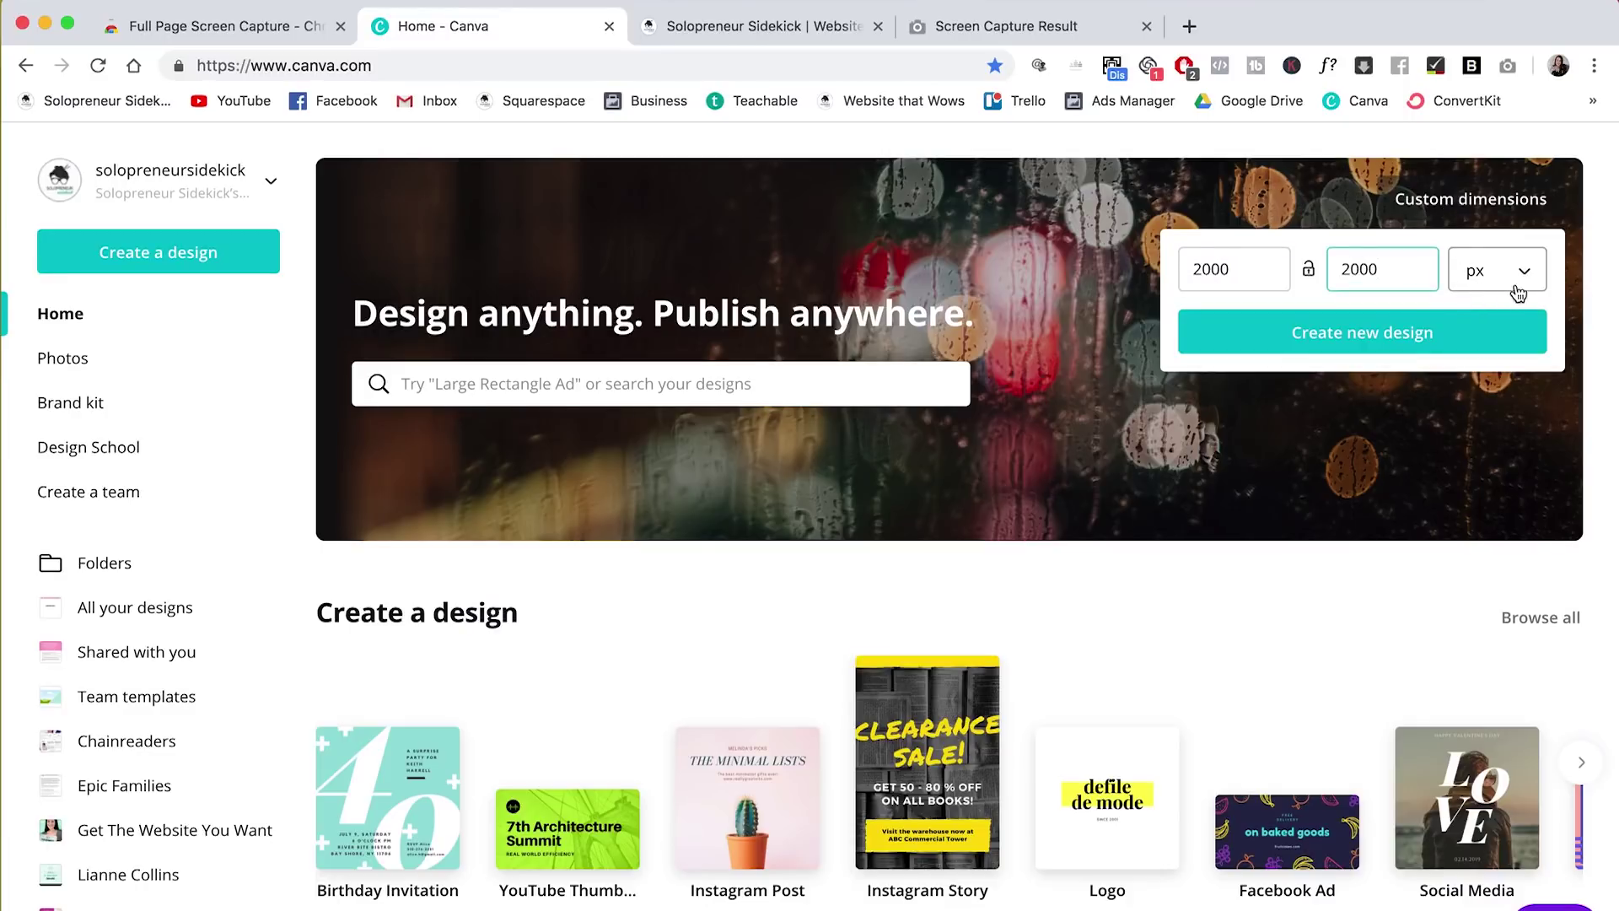
{"action": "left_click", "coordinate": [1366, 332]}
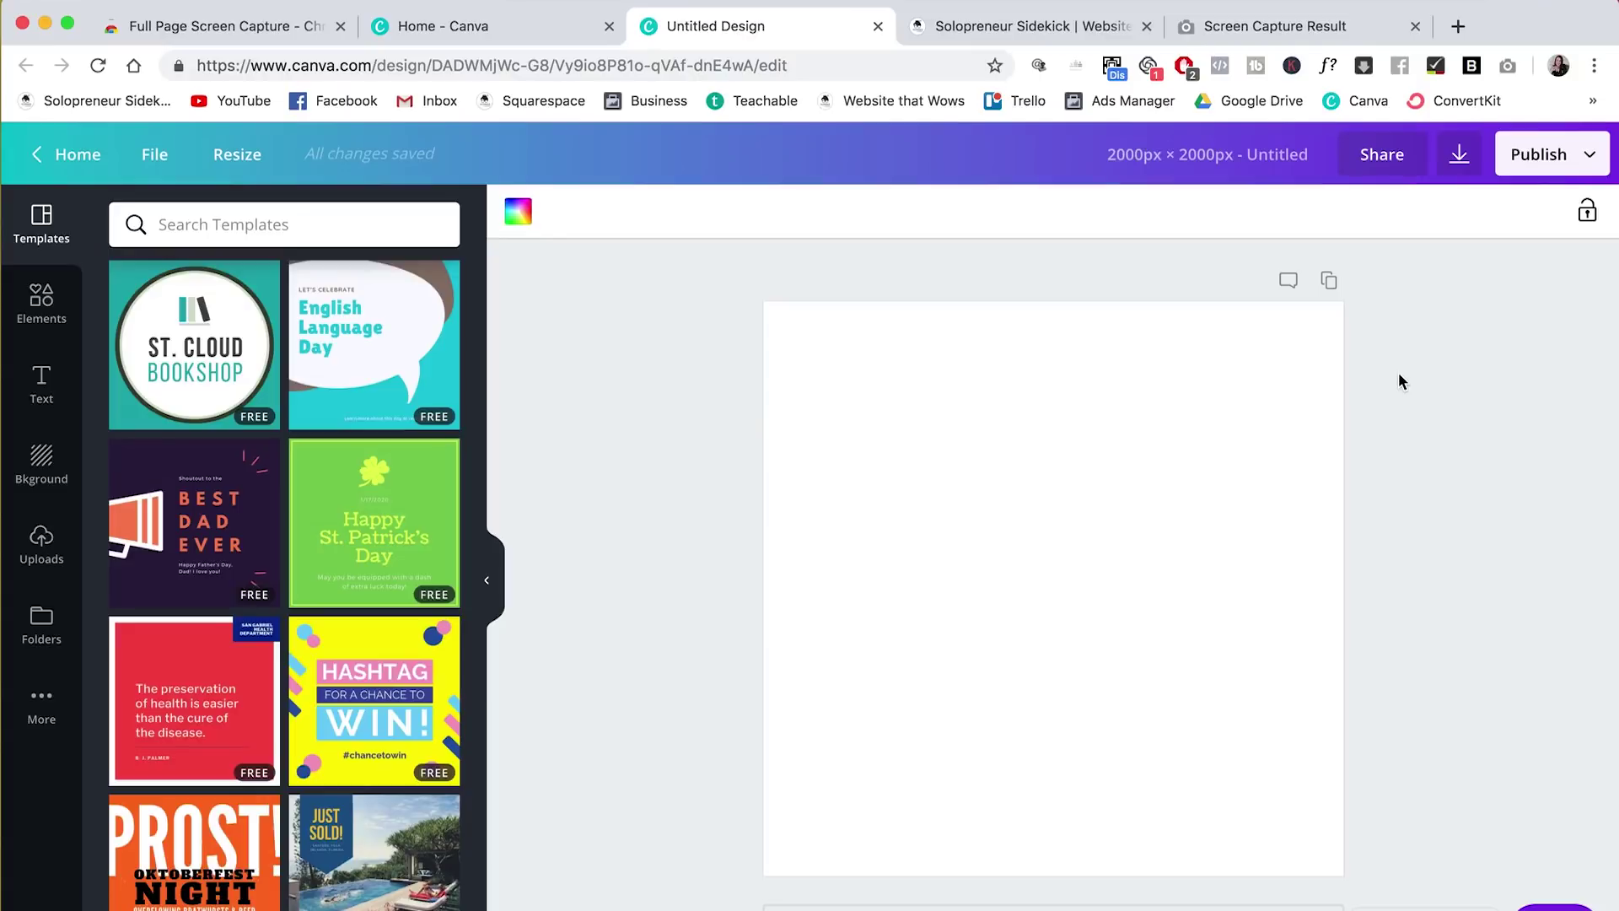
Search the Elements Graphics library for 'computer mockup'
{"action": "left_click", "coordinate": [20, 311]}
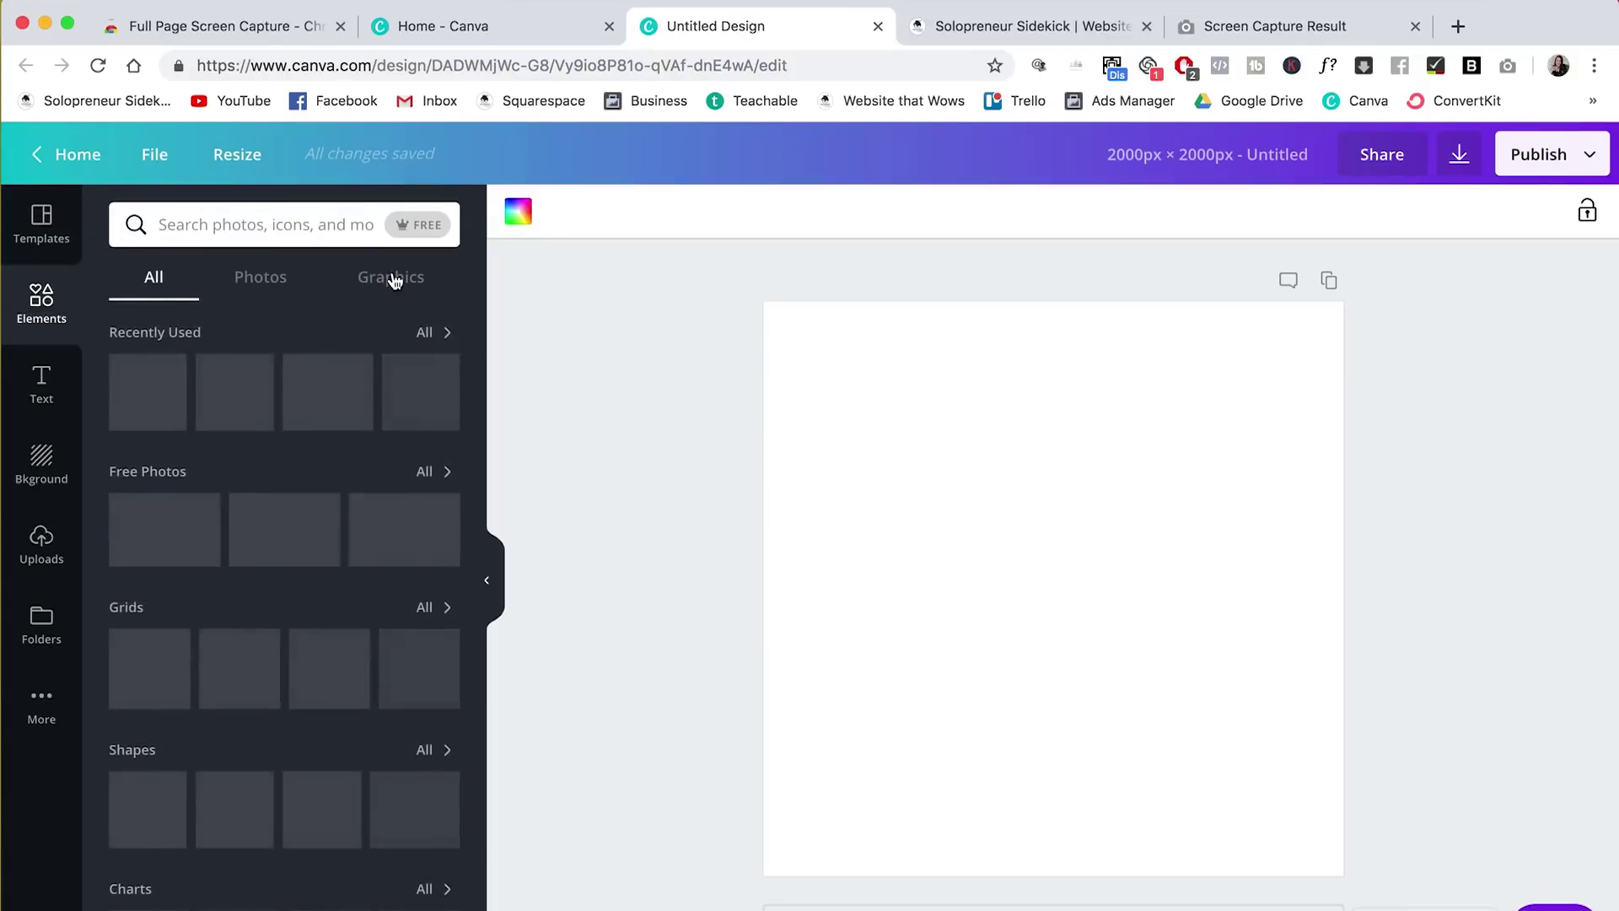
{"action": "left_click", "coordinate": [396, 279]}
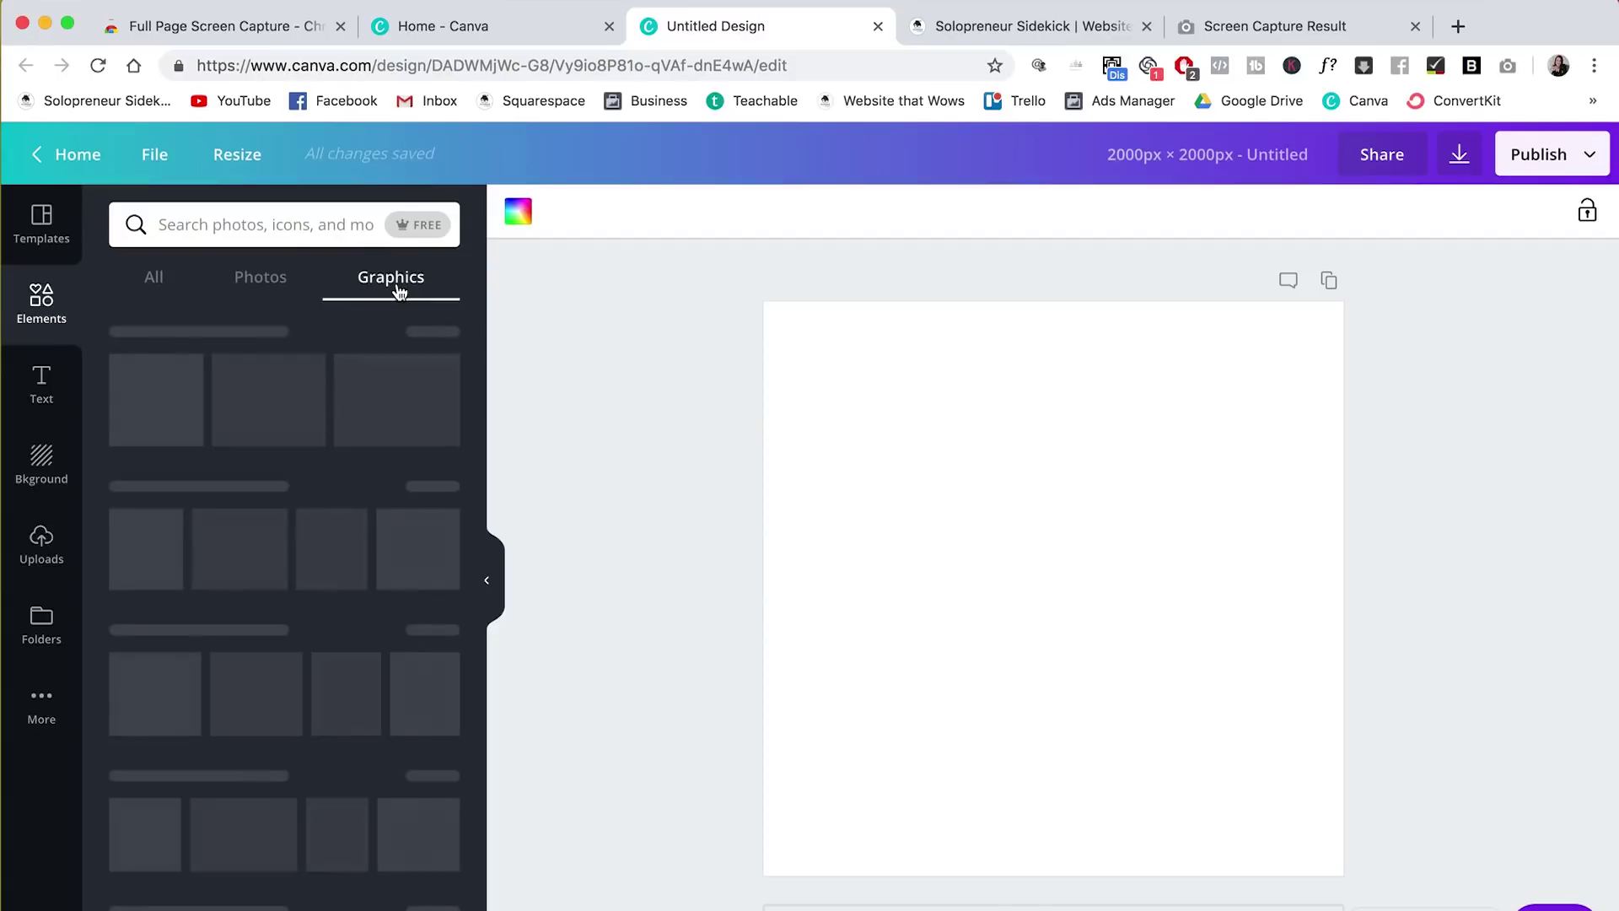
{"action": "left_click", "coordinate": [249, 228]}
{"action": "type", "text": "computer mokc"}
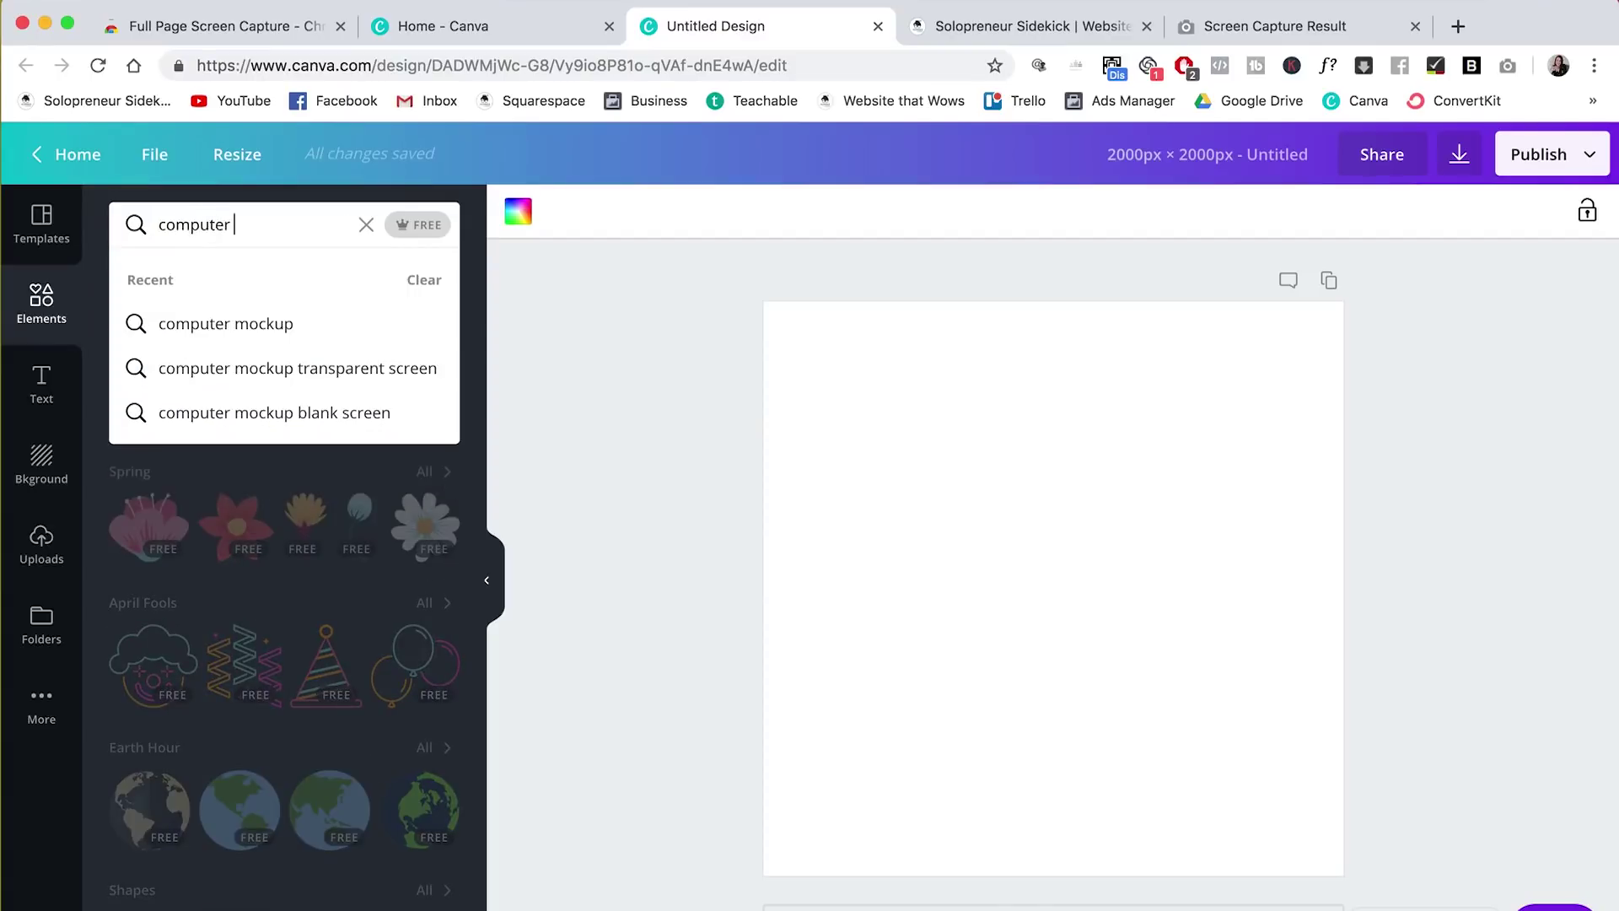
{"action": "key", "text": "BackSpace"}
{"action": "key", "text": "BackSpace"}
{"action": "type", "text": "ckup"}
{"action": "key", "text": "Return"}
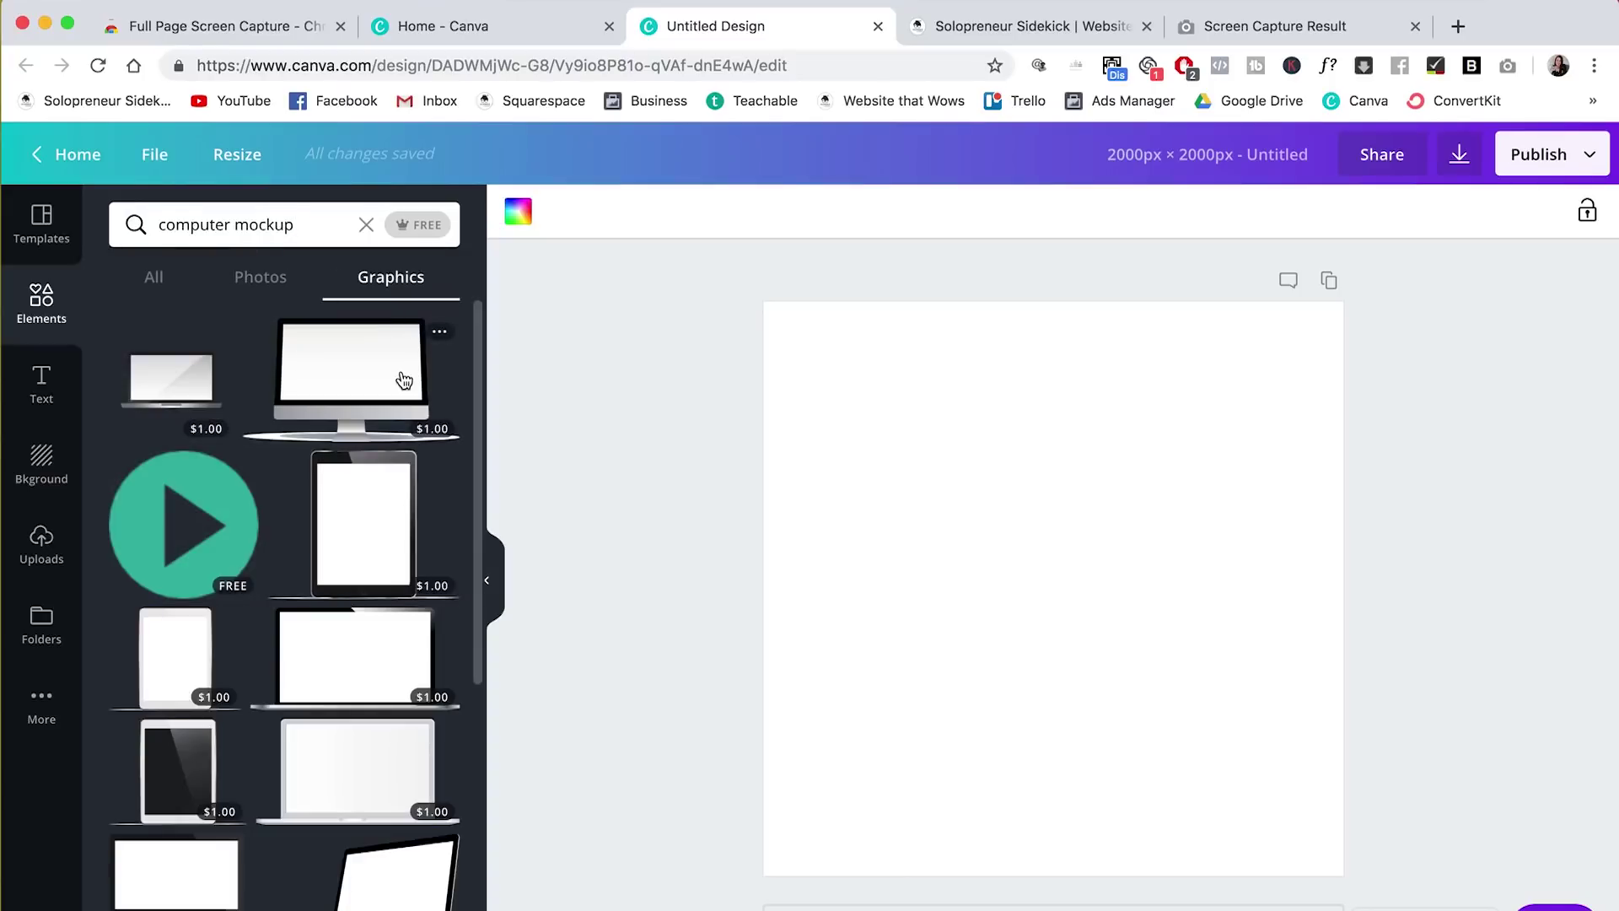
Add the iMac mockup graphic to the canvas, then deselect it
{"action": "scroll", "coordinate": [404, 380], "scroll_direction": "down", "scroll_amount": 1}
{"action": "scroll", "coordinate": [404, 381], "scroll_direction": "down", "scroll_amount": 6}
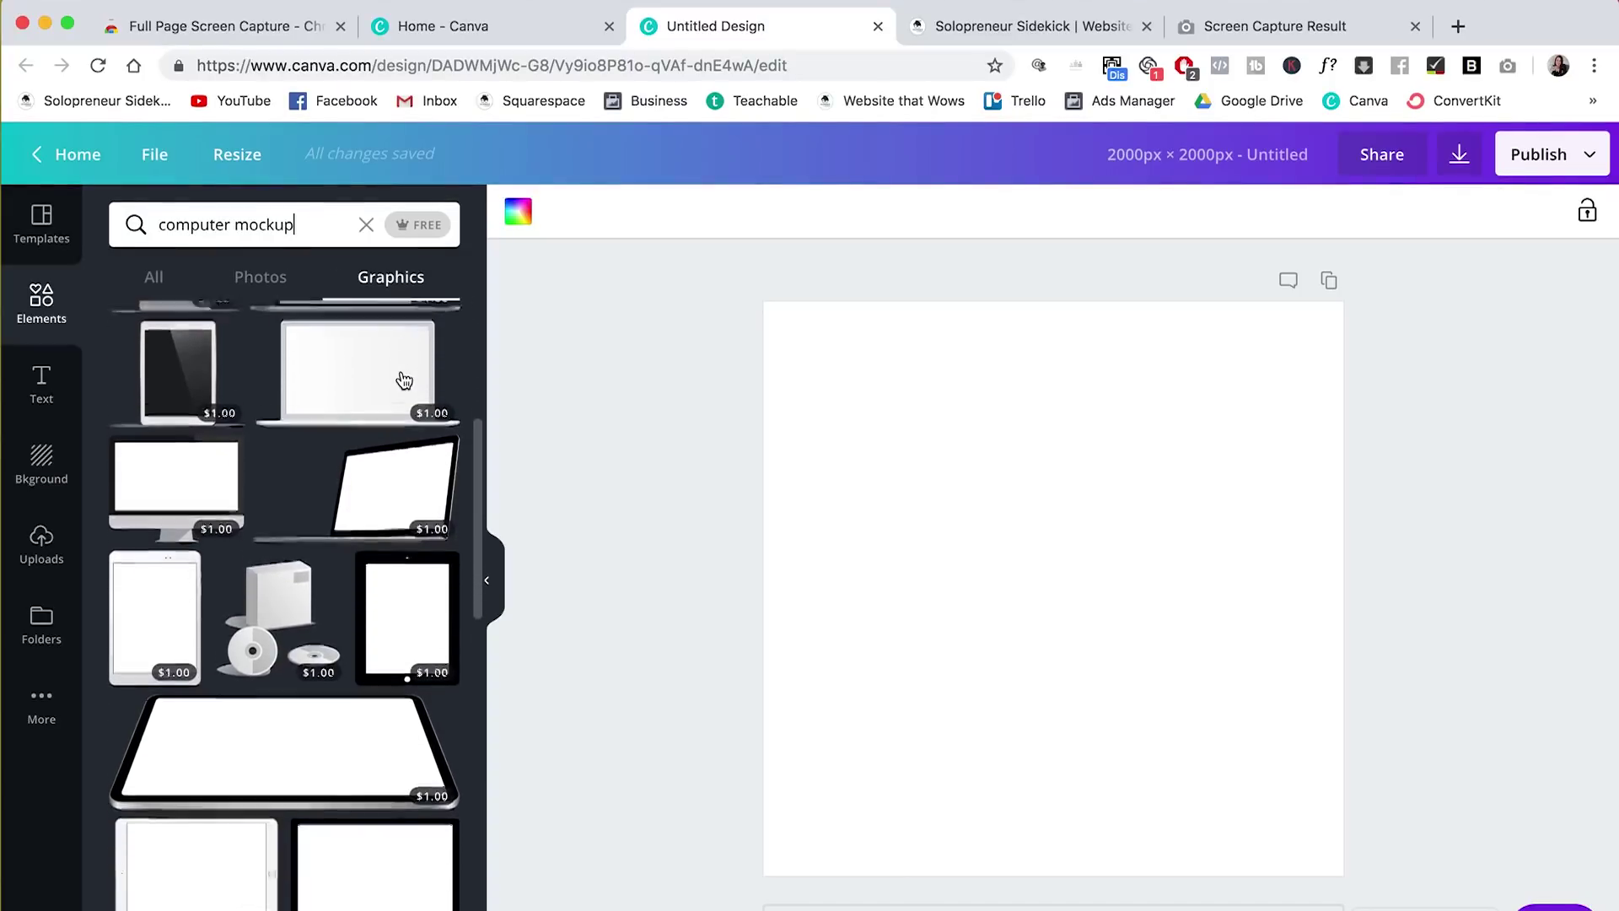
{"action": "scroll", "coordinate": [404, 381], "scroll_direction": "down", "scroll_amount": 2}
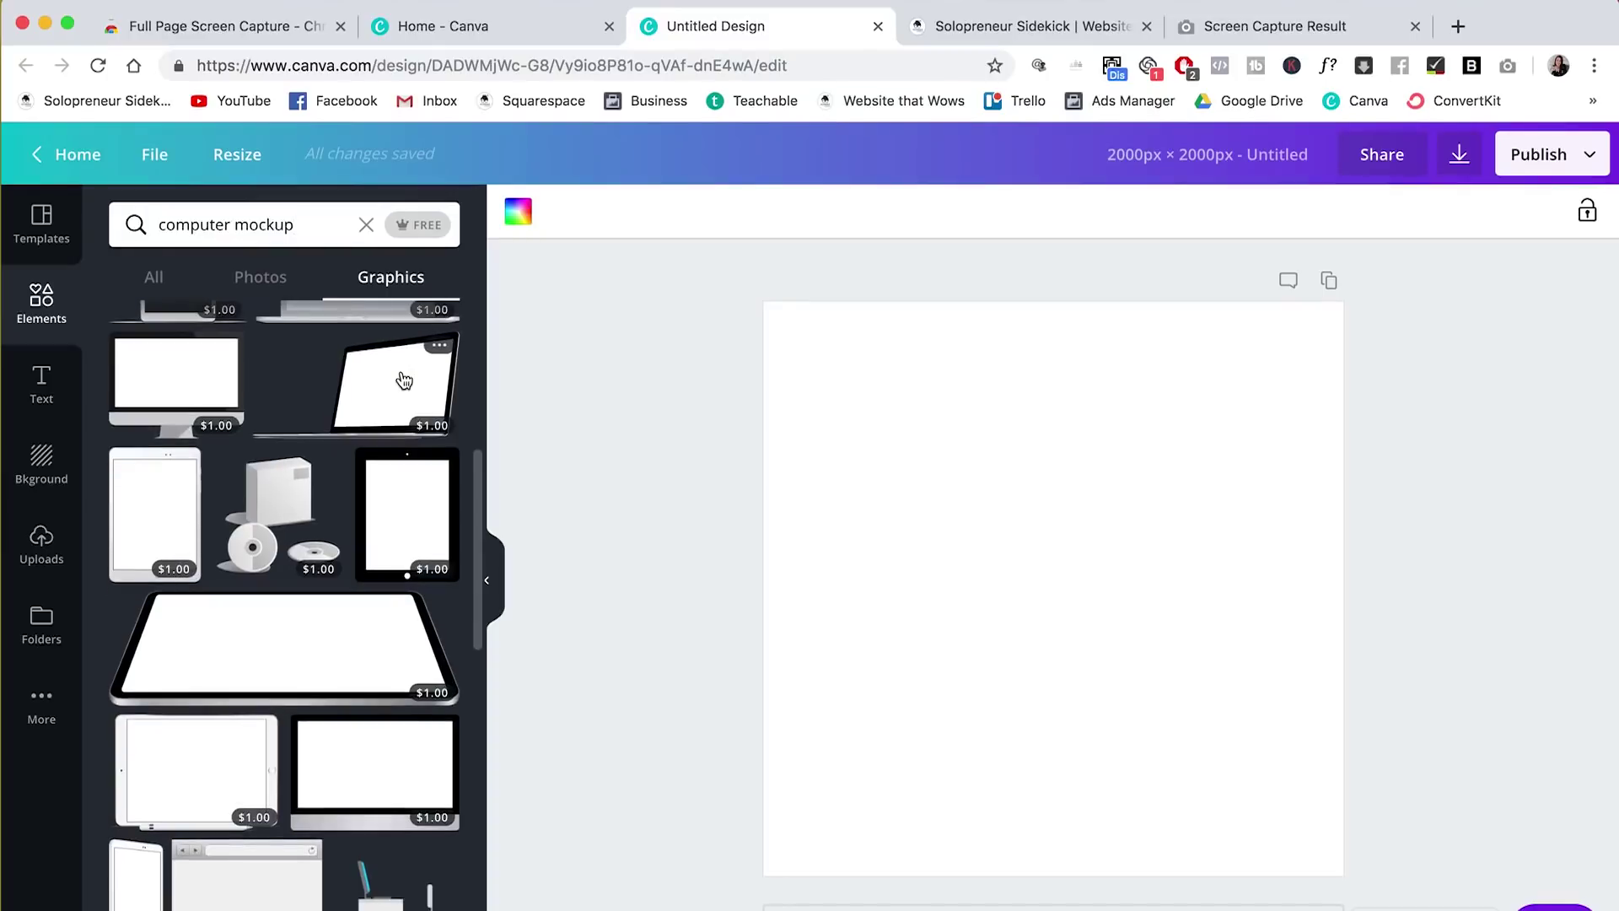
{"action": "left_click", "coordinate": [192, 389]}
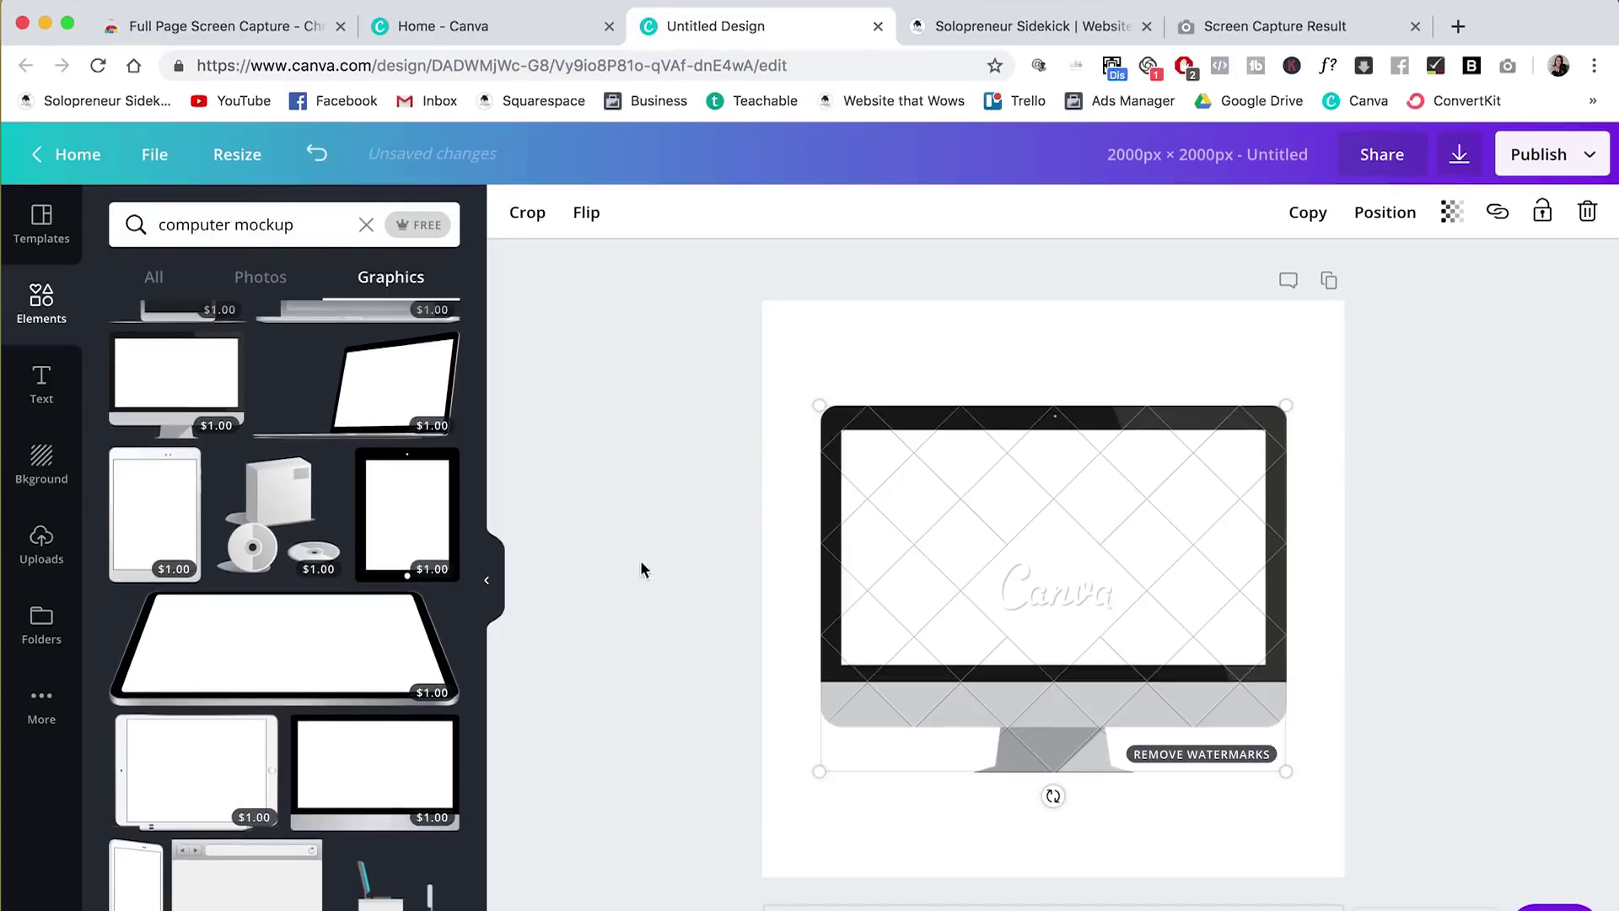
{"action": "left_click", "coordinate": [629, 582]}
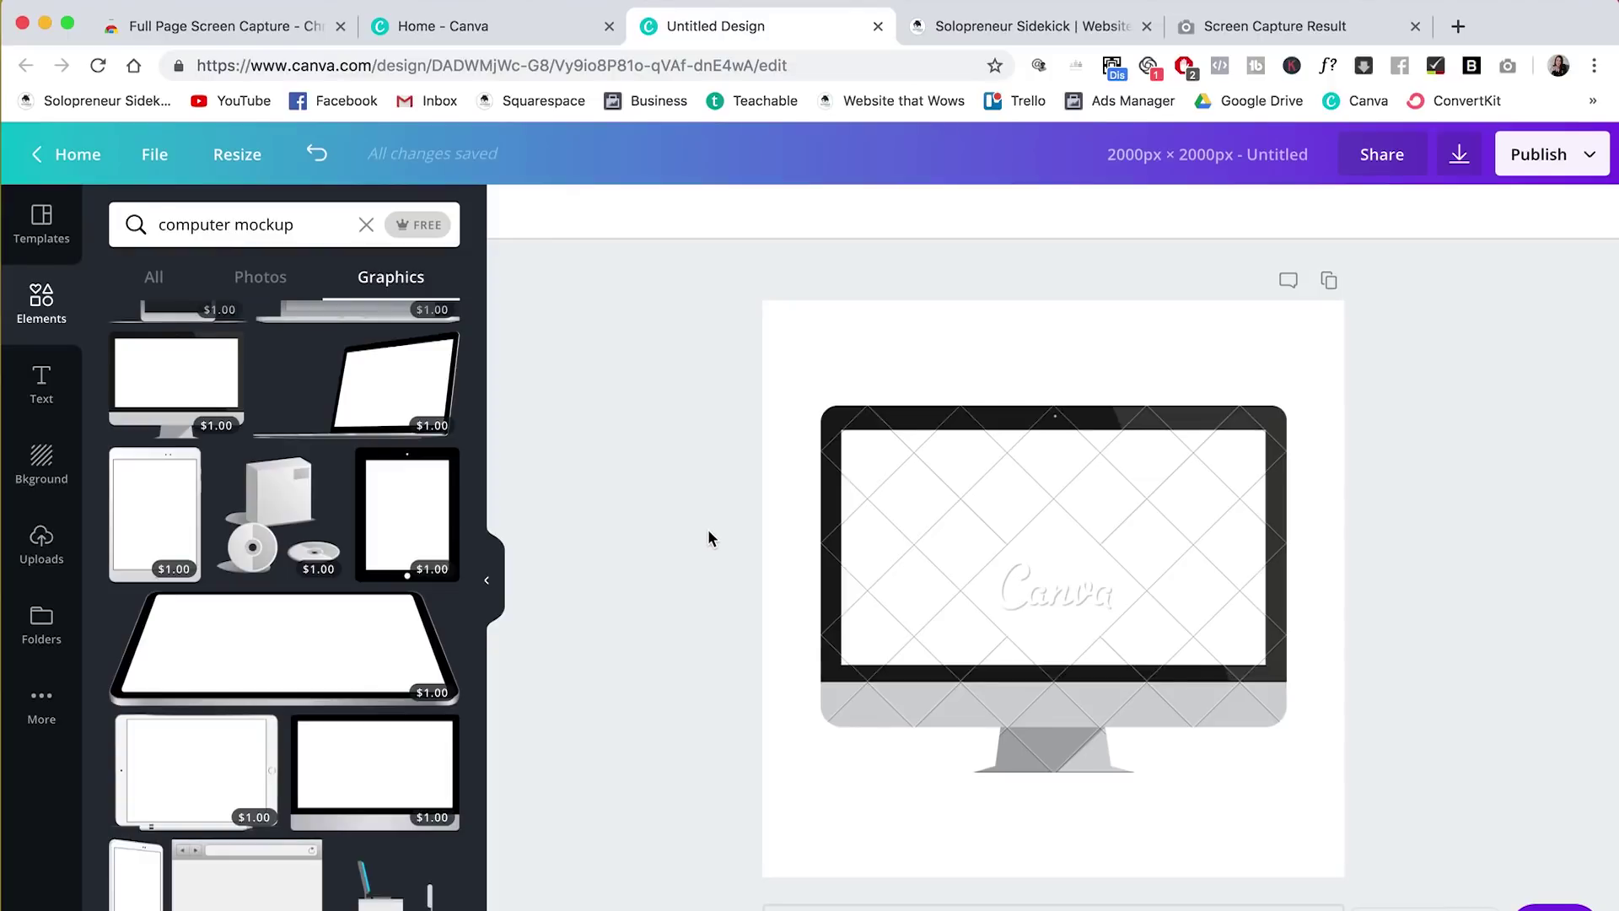
{"action": "scroll", "coordinate": [429, 488], "scroll_direction": "down", "scroll_amount": 5}
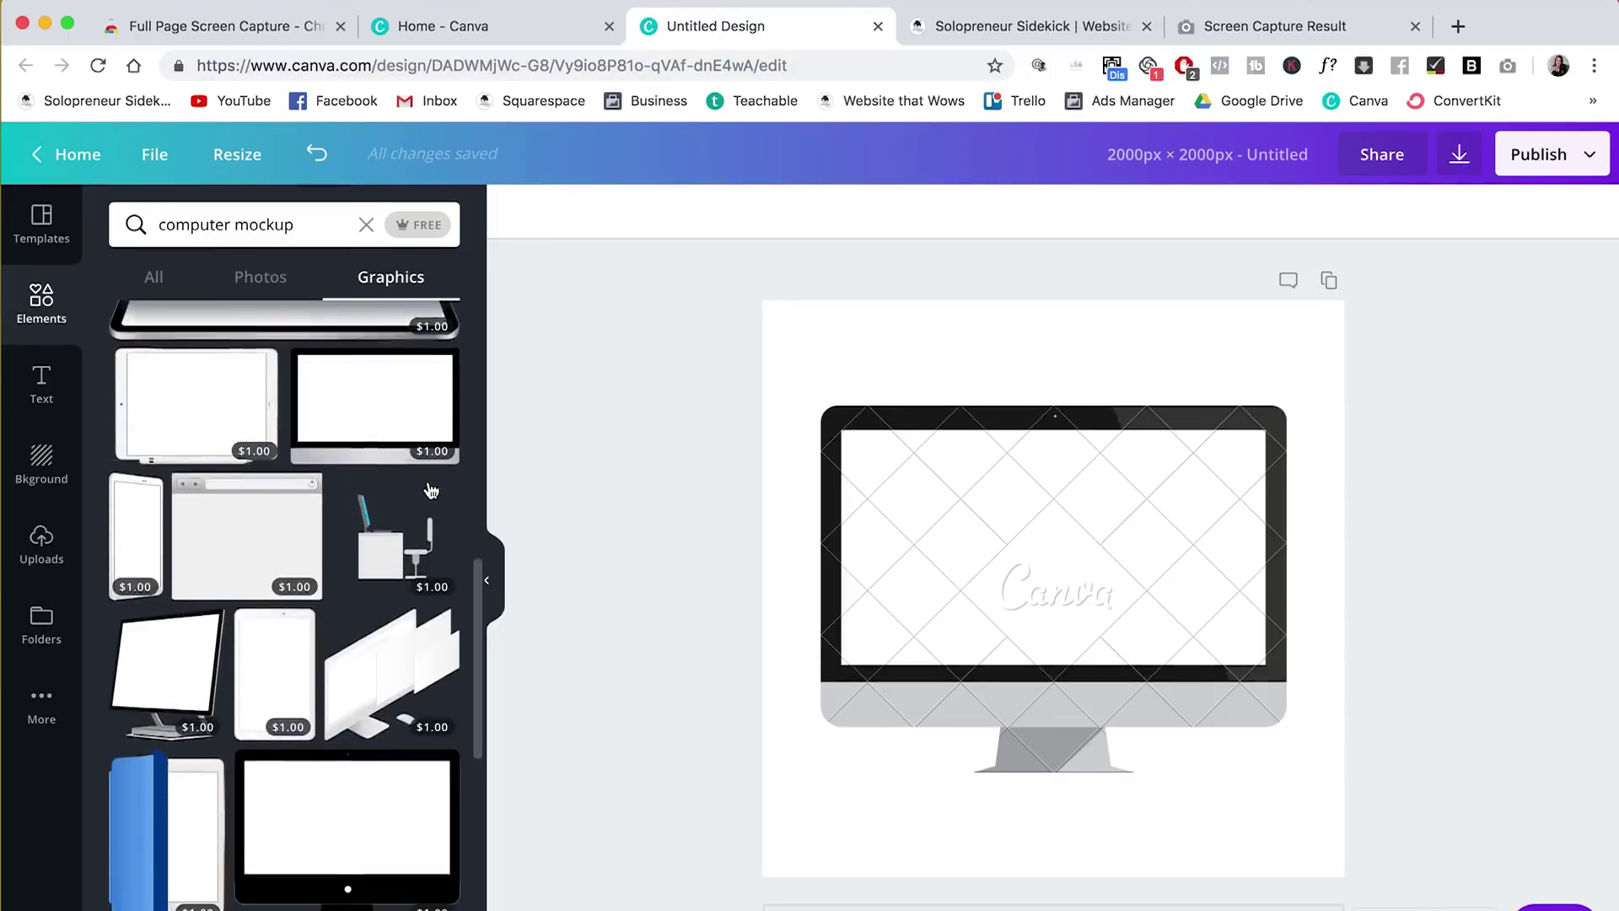
{"action": "scroll", "coordinate": [430, 489], "scroll_direction": "down", "scroll_amount": 2}
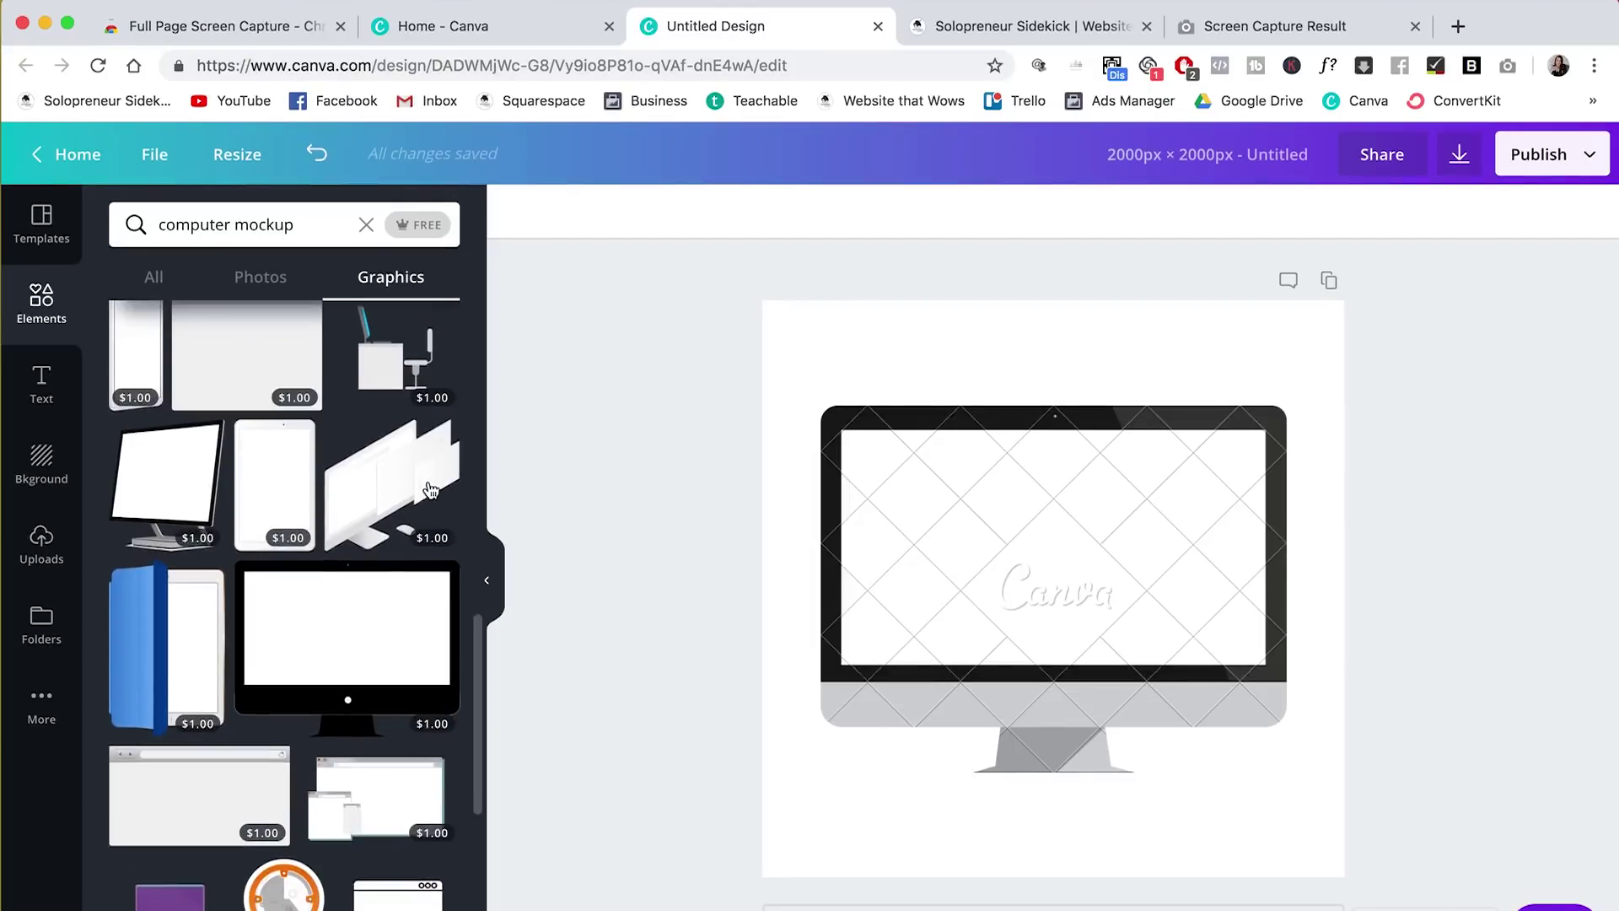
Filter the computer mockup results to free graphics and browse them before opening download options
{"action": "left_click", "coordinate": [421, 228]}
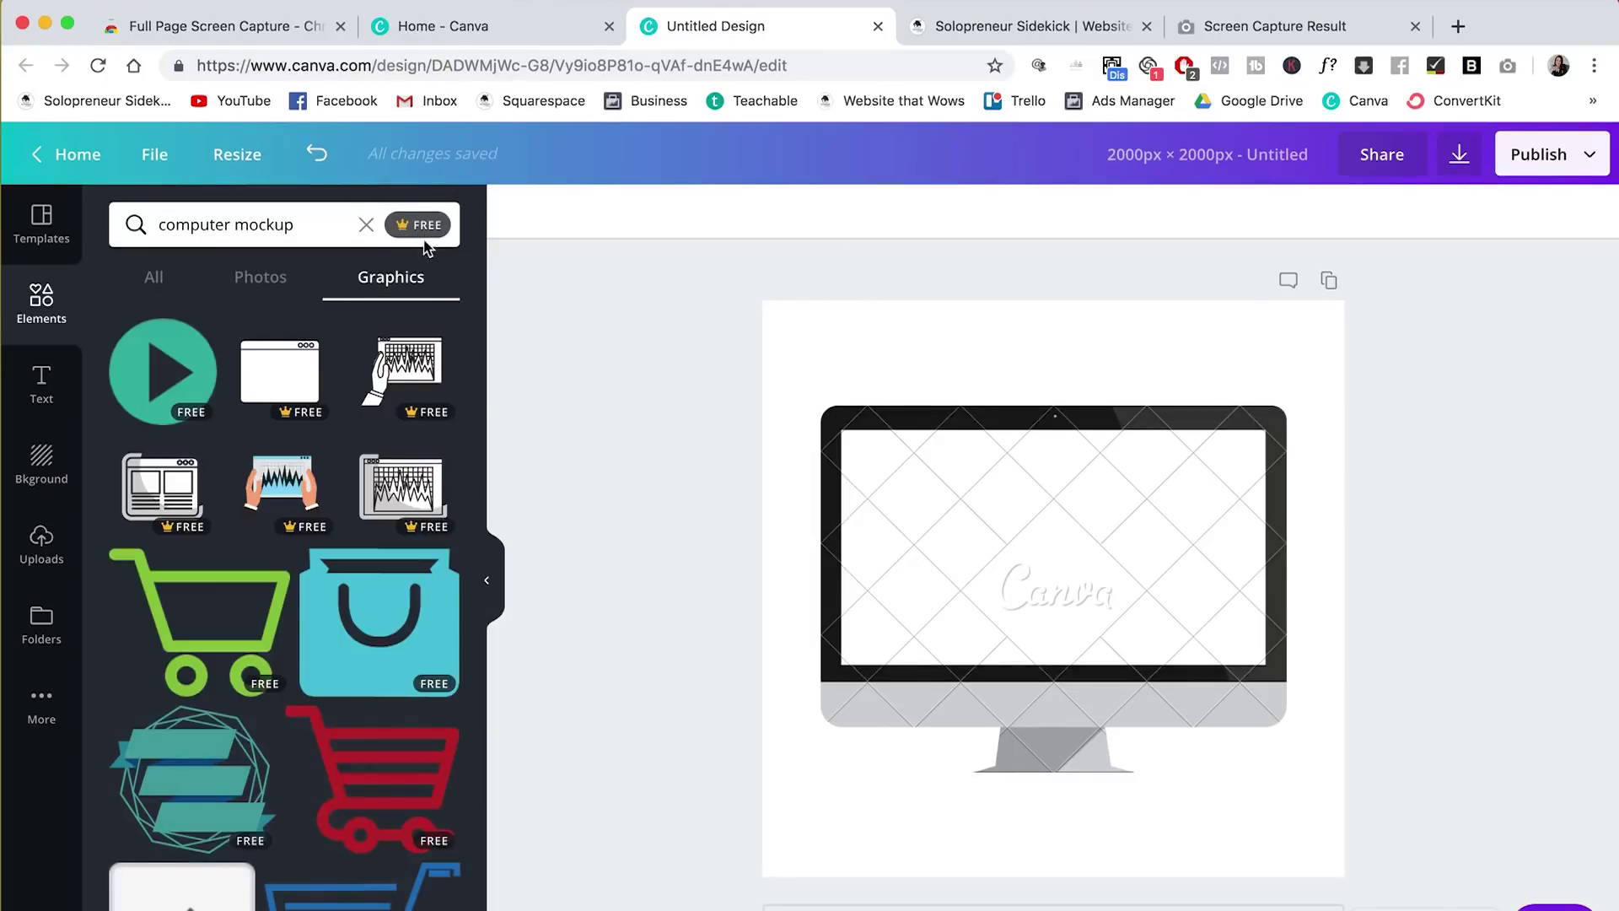
{"action": "scroll", "coordinate": [427, 455], "scroll_direction": "down", "scroll_amount": 6}
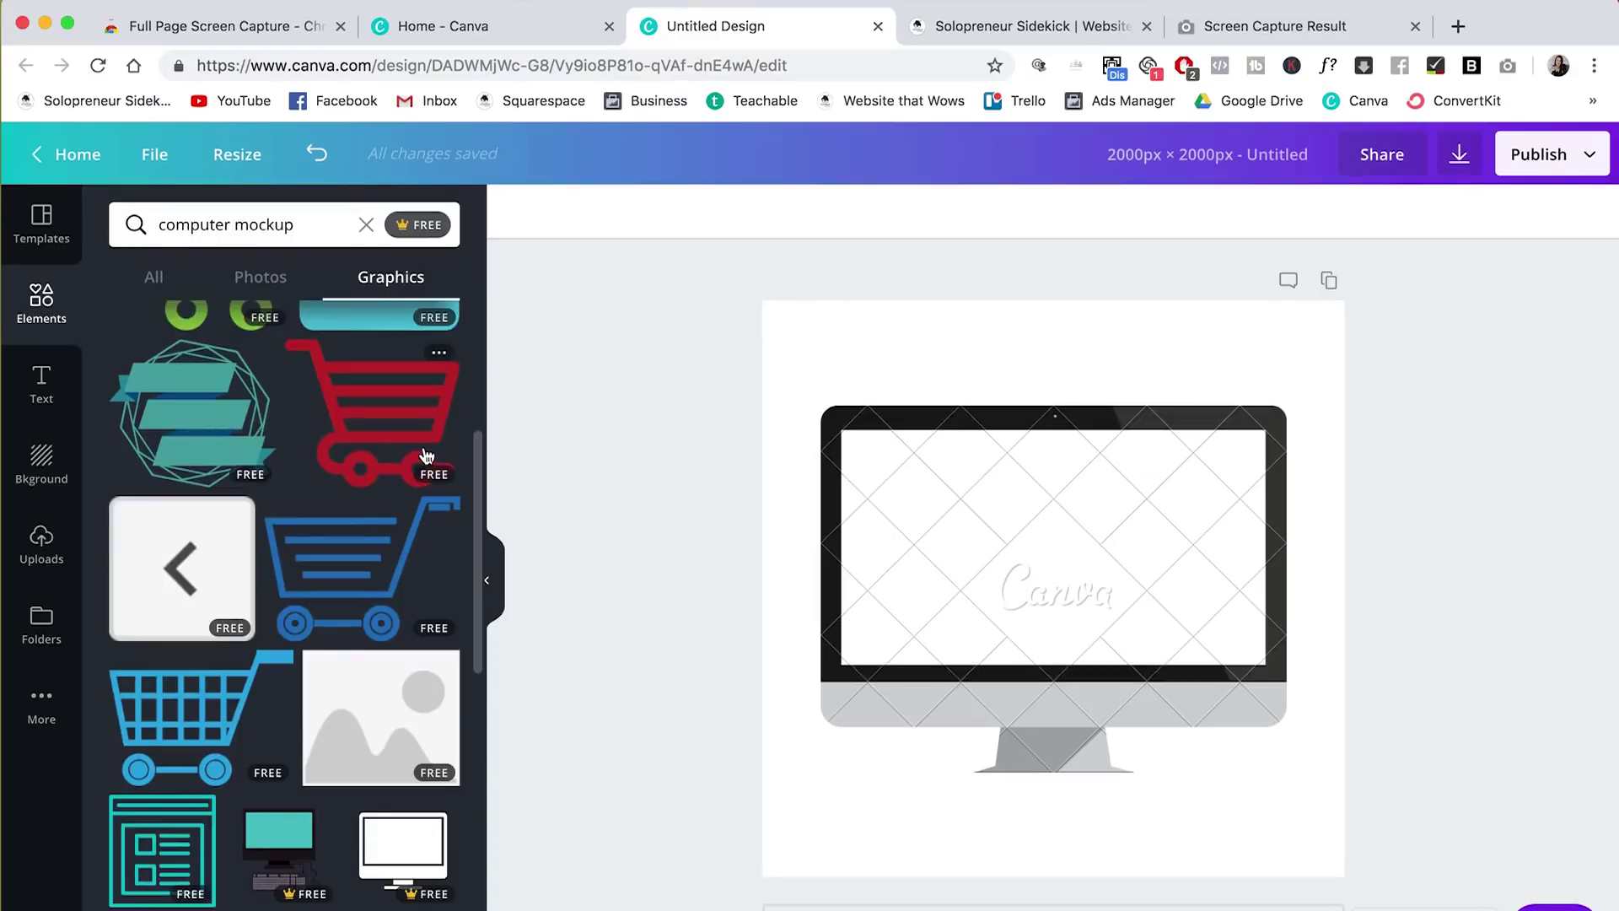
{"action": "scroll", "coordinate": [428, 456], "scroll_direction": "down", "scroll_amount": 4}
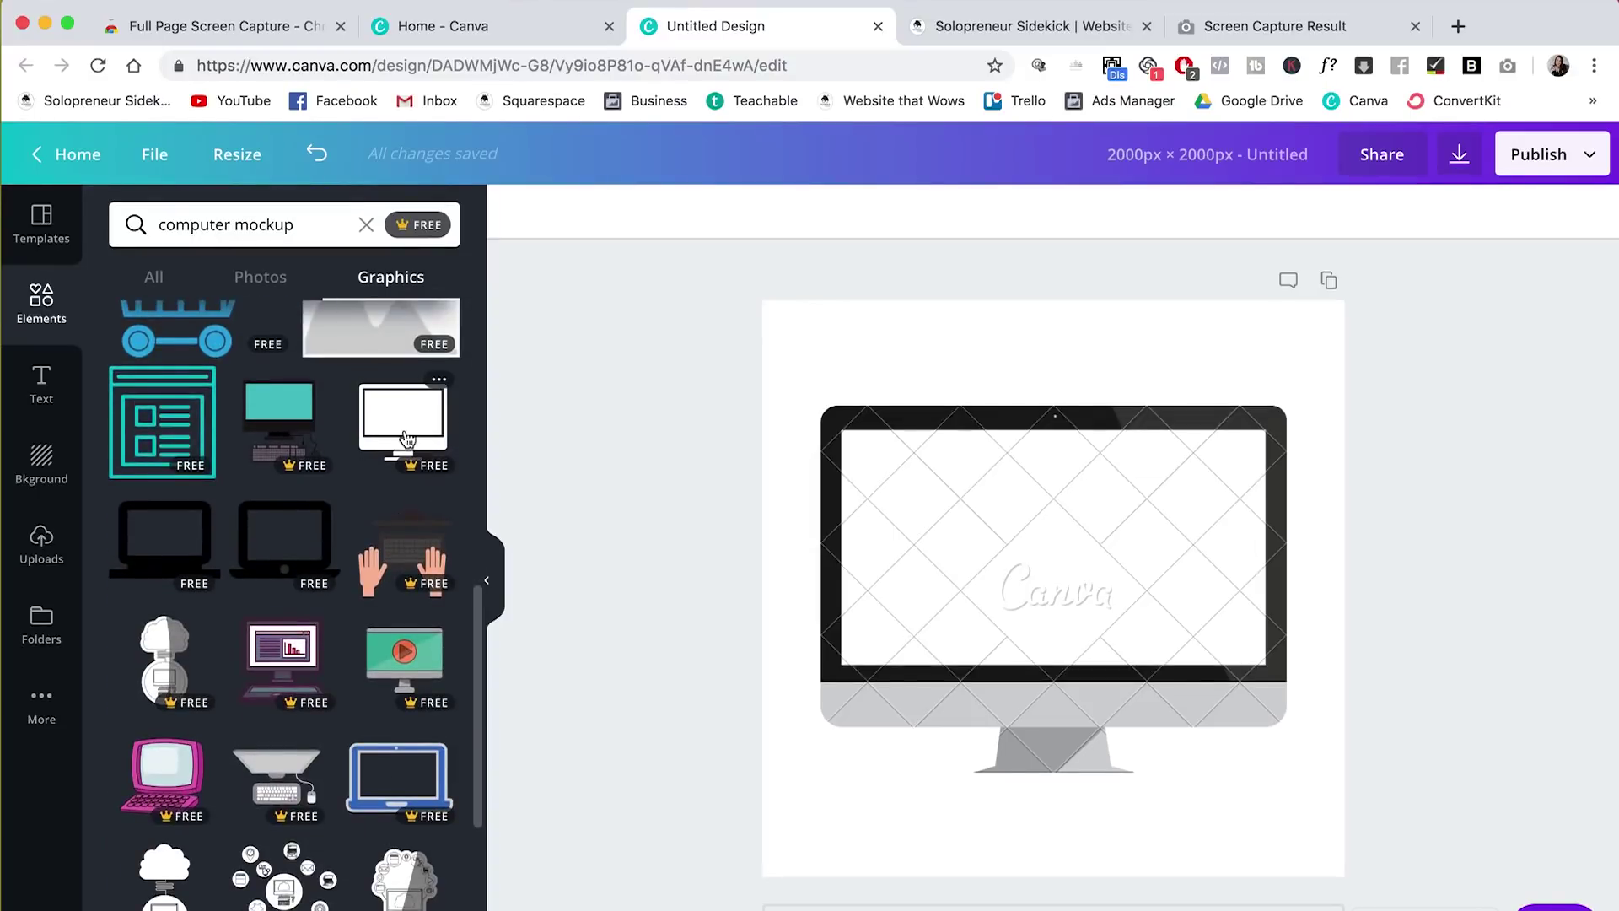
{"action": "scroll", "coordinate": [405, 436], "scroll_direction": "down", "scroll_amount": 8}
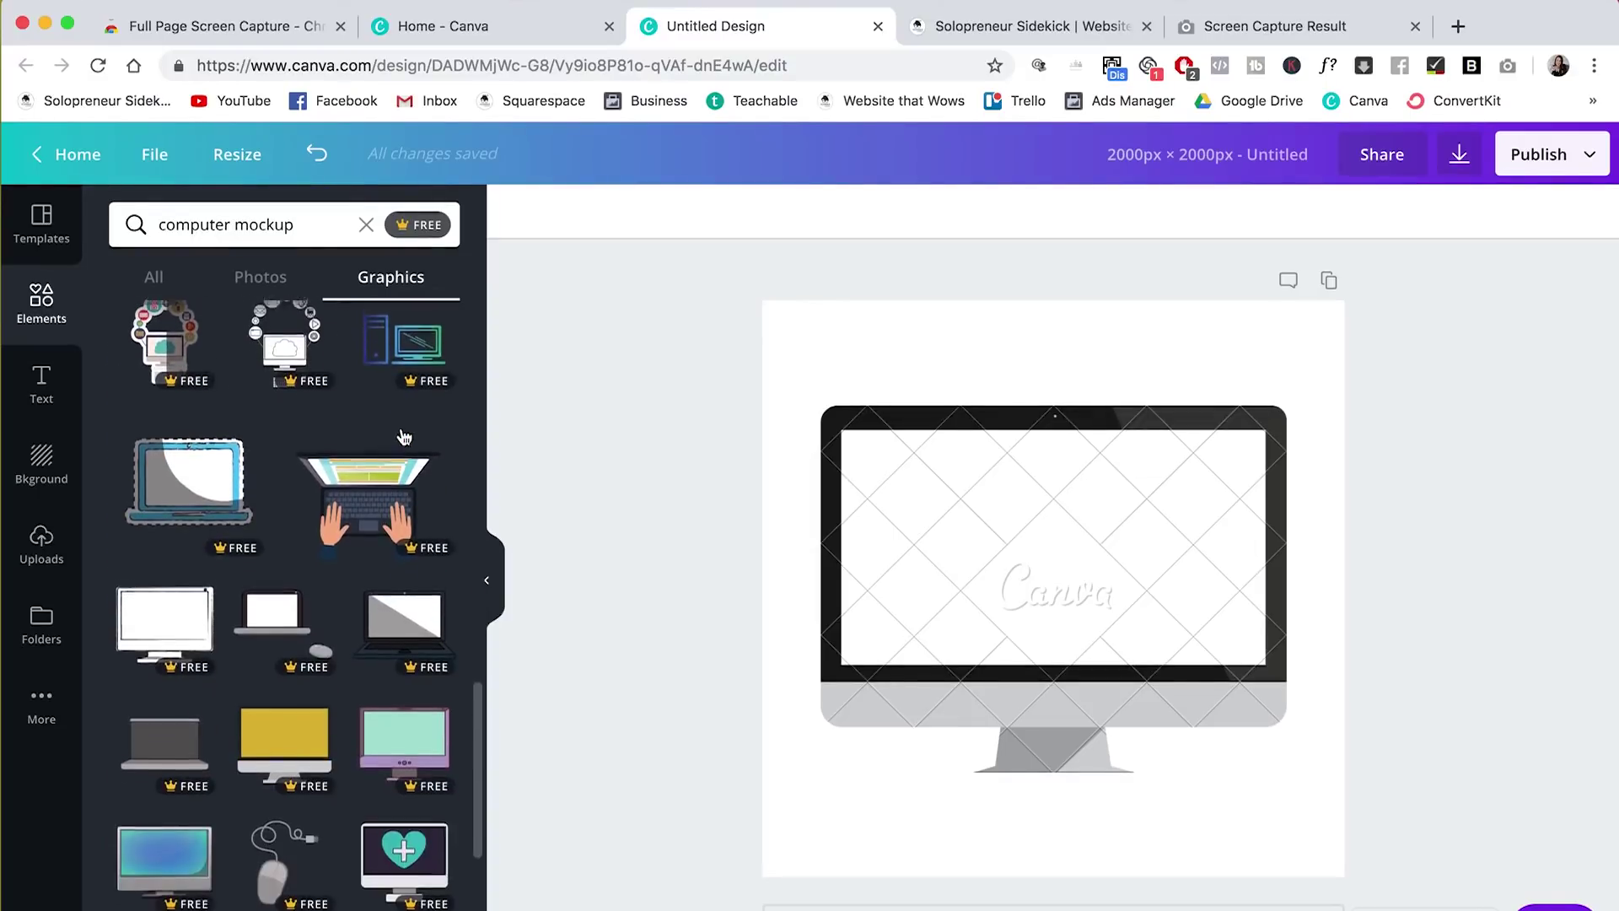
{"action": "scroll", "coordinate": [168, 600], "scroll_direction": "down", "scroll_amount": 3}
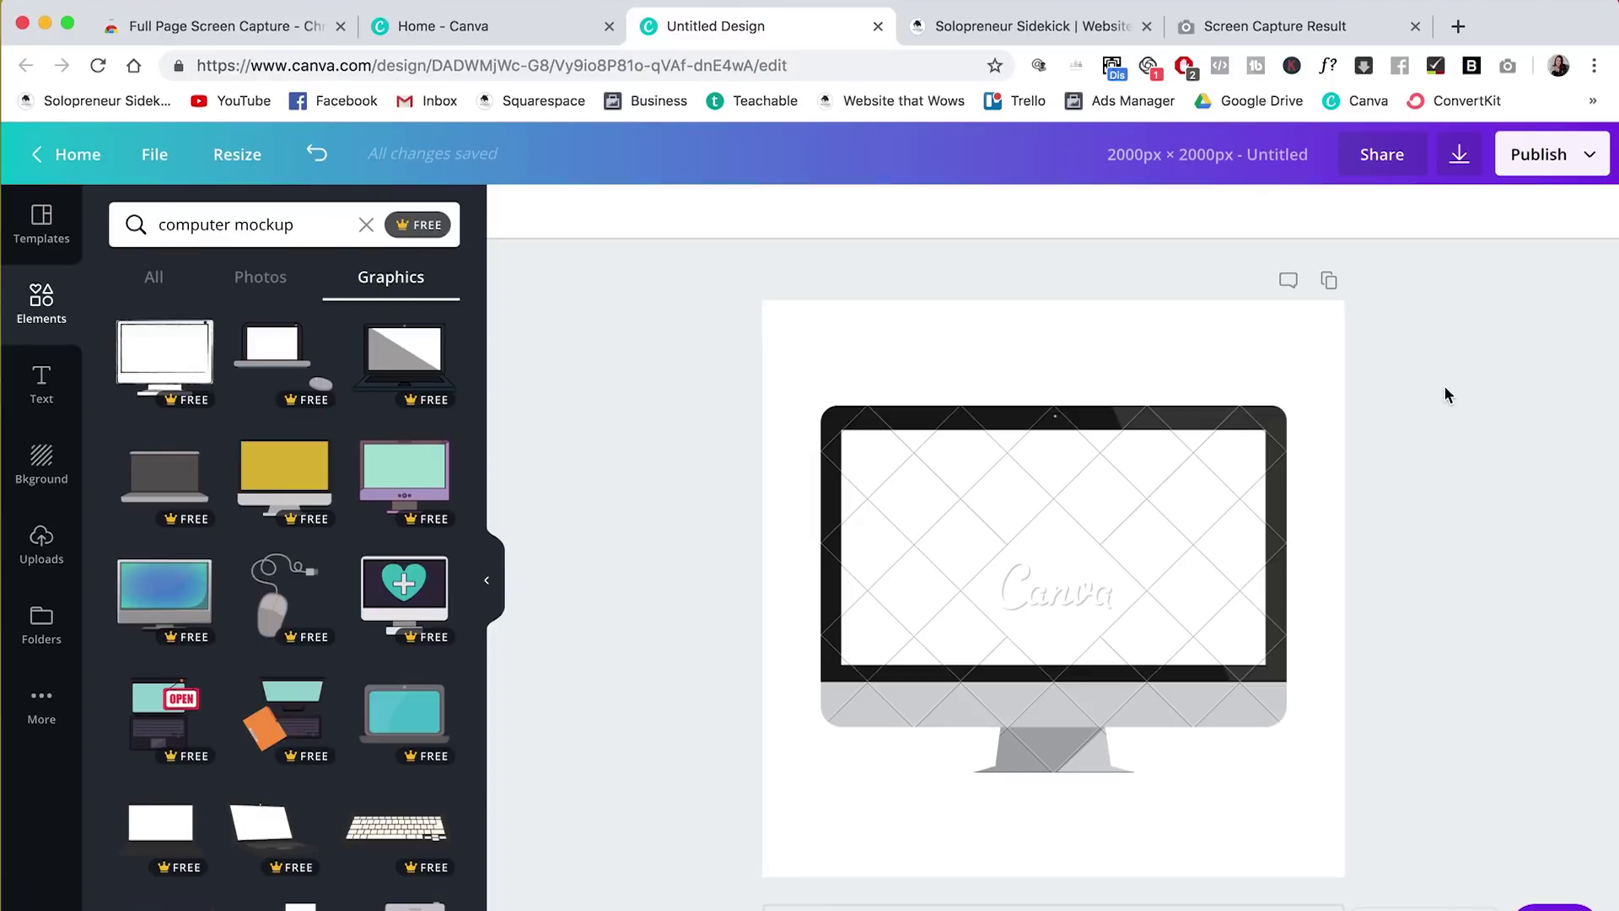
{"action": "left_click", "coordinate": [1459, 160]}
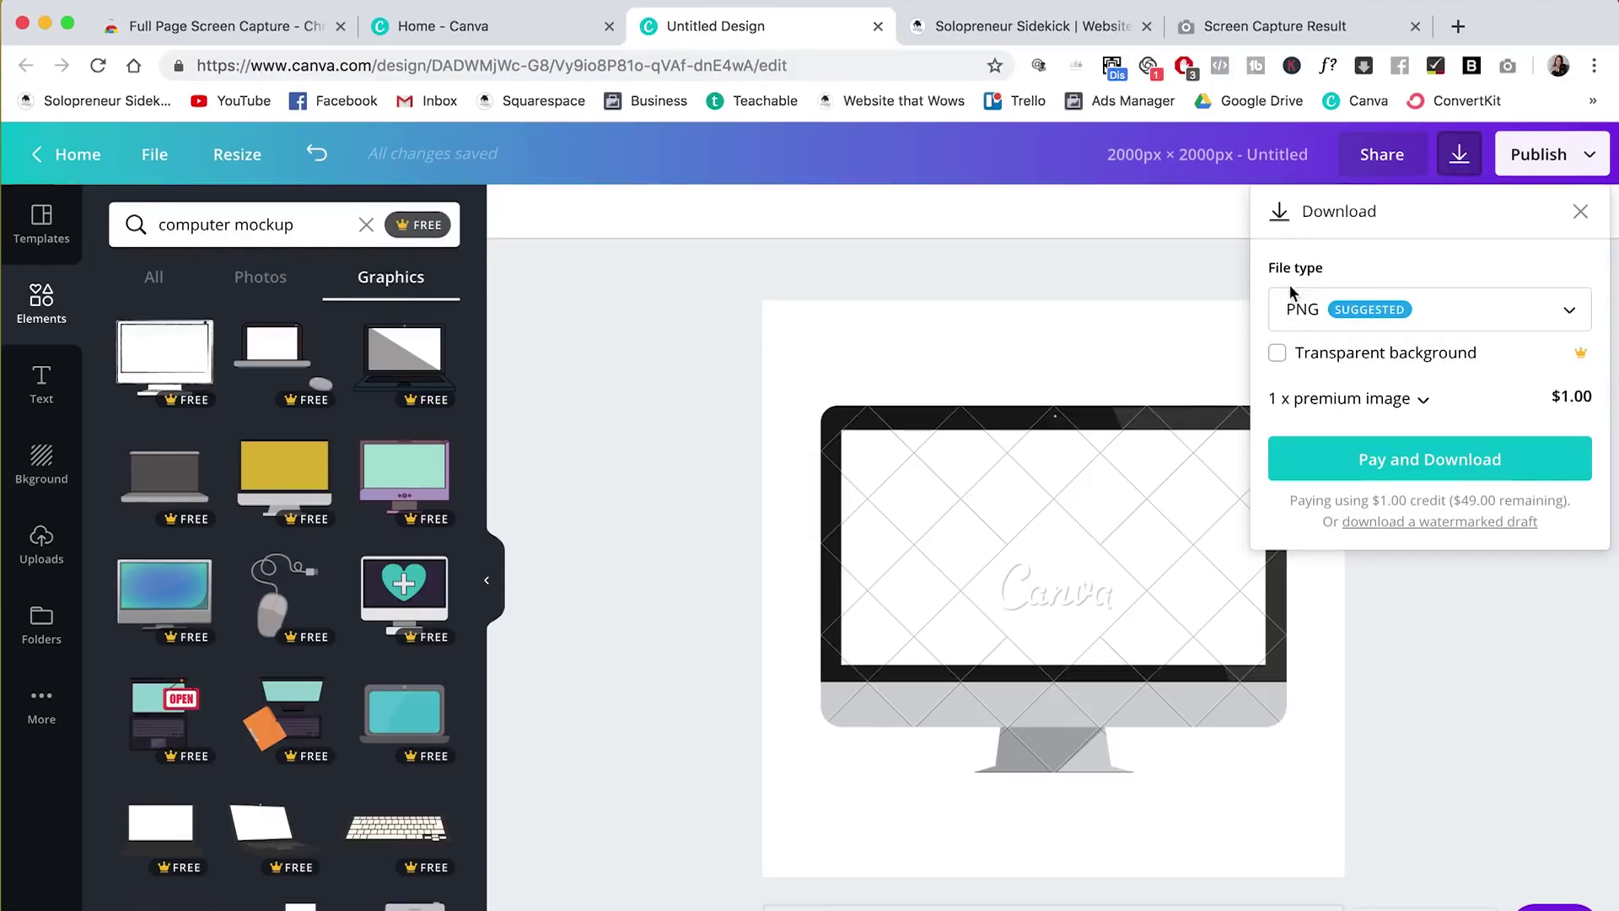
Pay for and download the iMac mockup design as a PNG, then switch to Photoshop
{"action": "left_click", "coordinate": [1446, 461]}
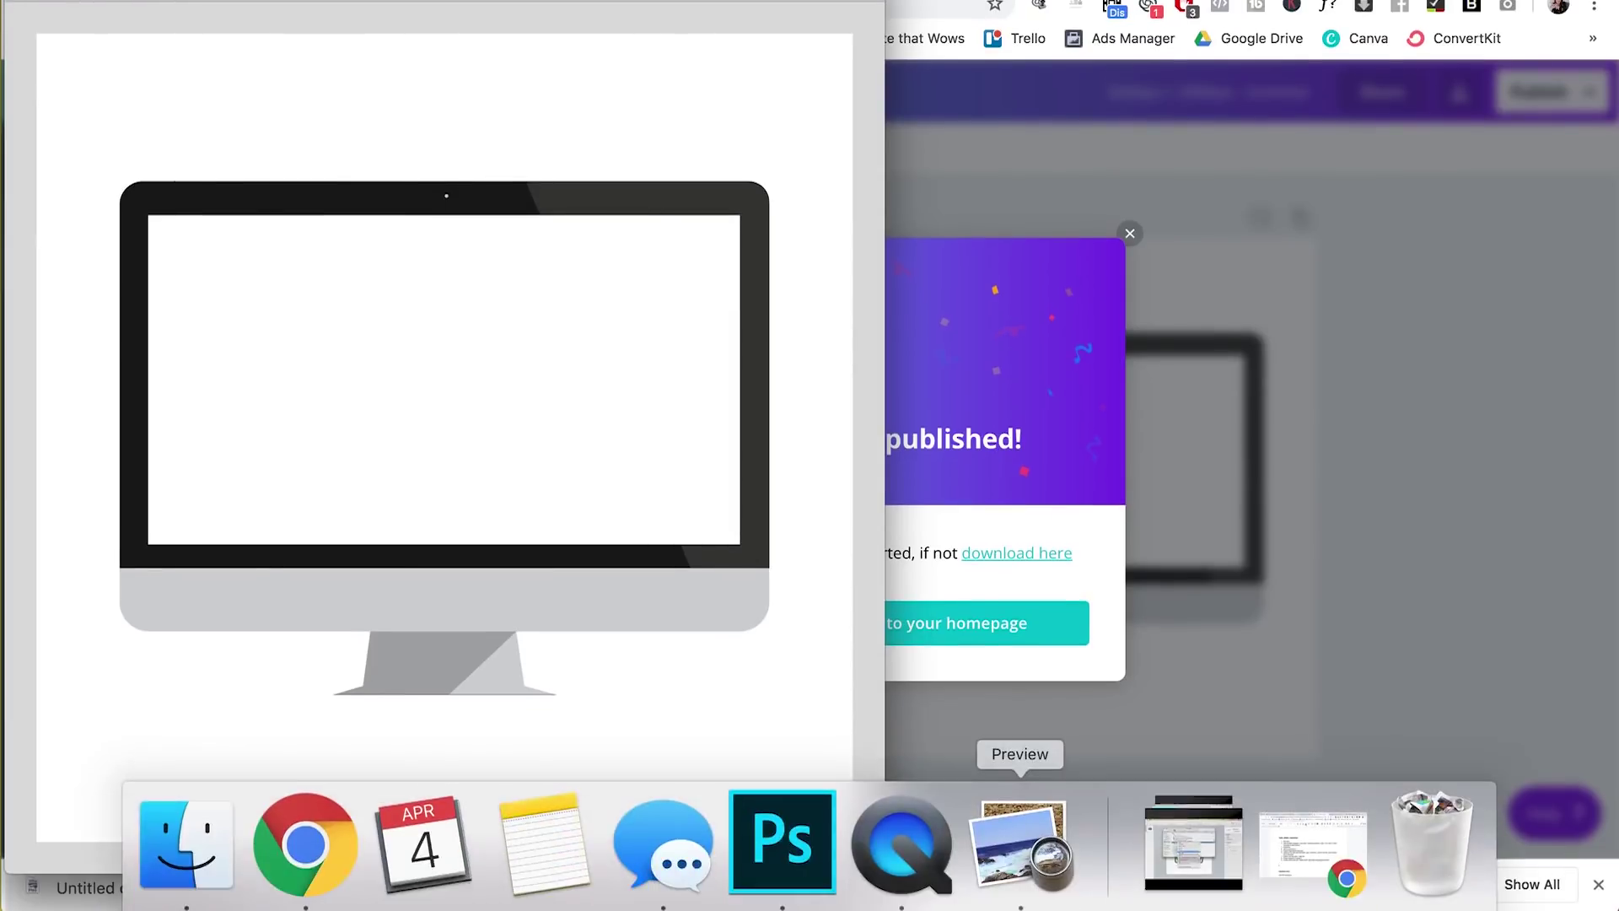
{"action": "left_click", "coordinate": [764, 868]}
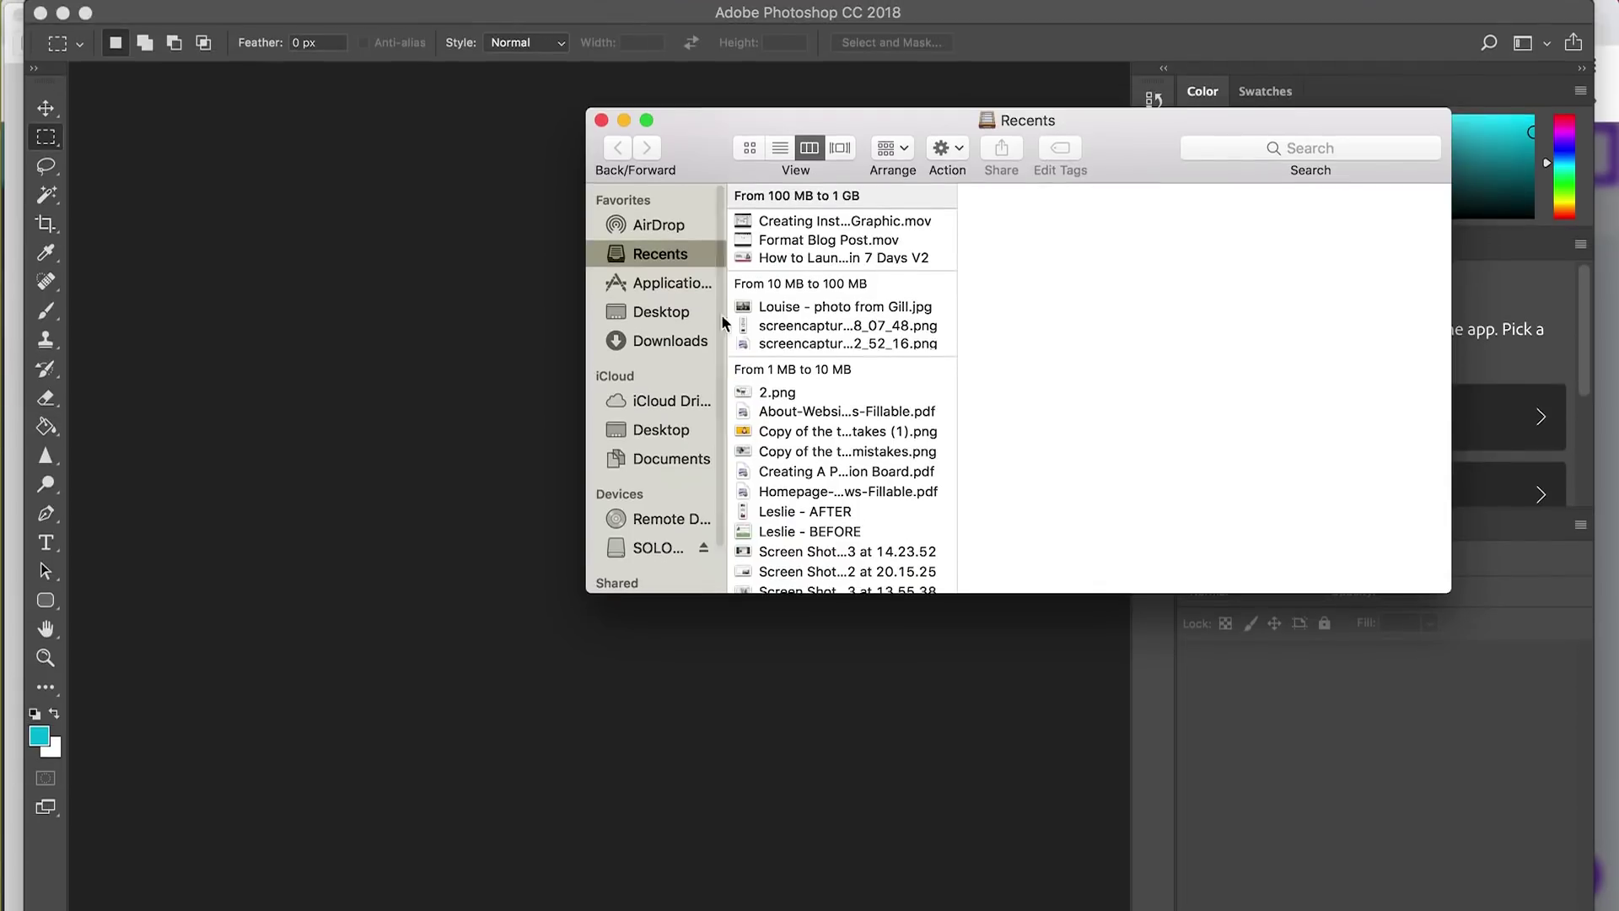
Drag Untitled design (2).png from Downloads into Photoshop and select the Magic Wand tool
{"action": "left_click", "coordinate": [664, 345]}
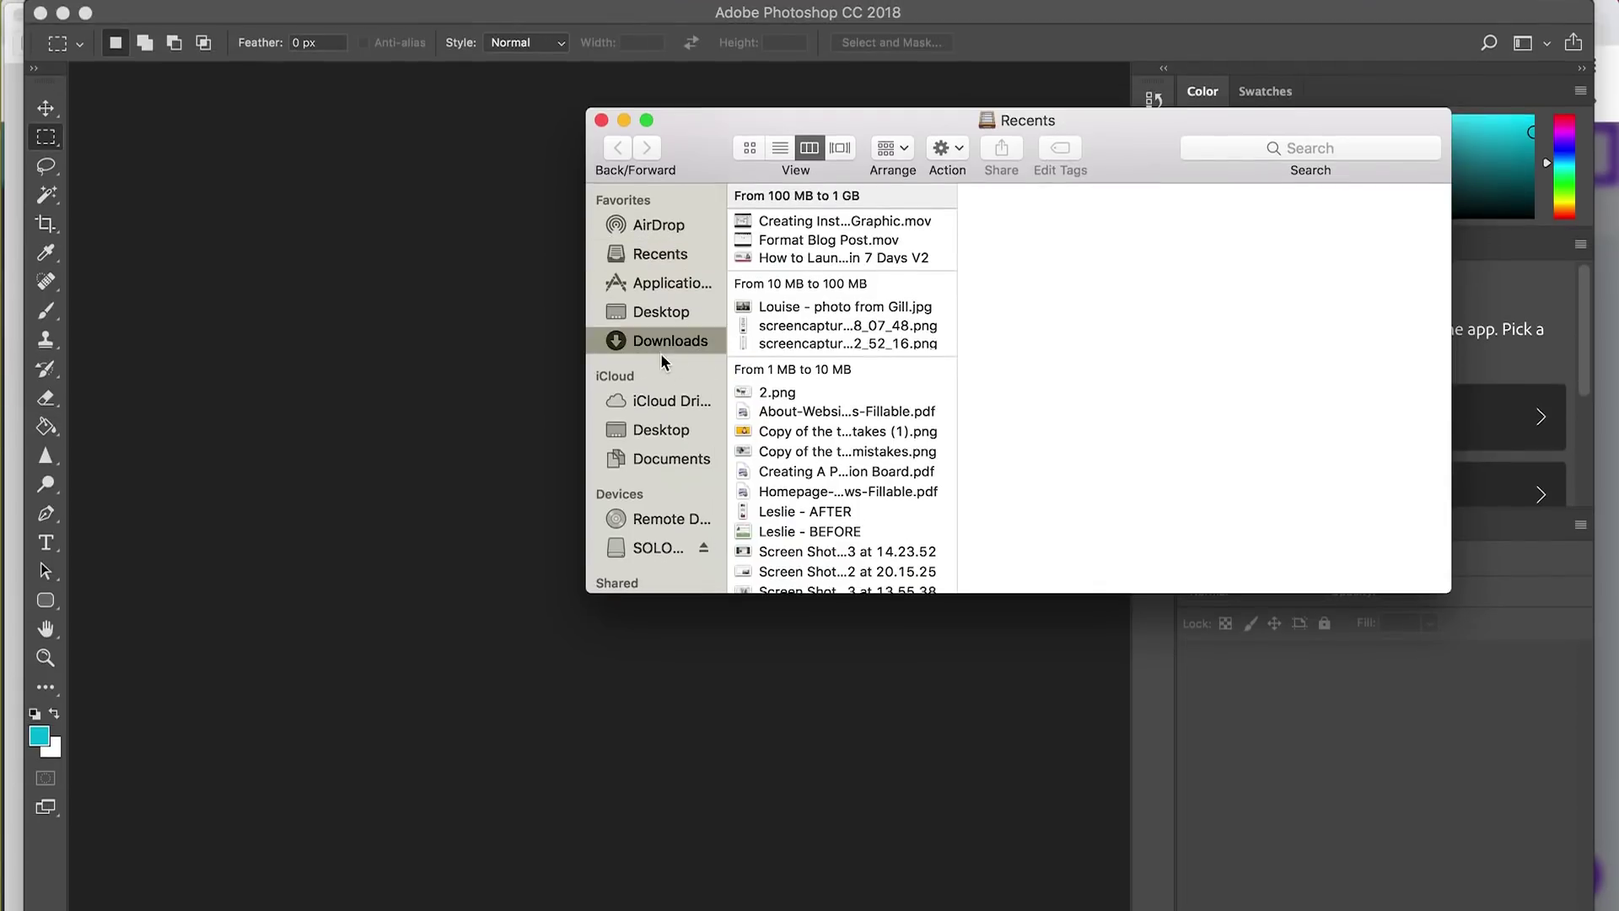
{"action": "left_click_drag", "start_coordinate": [675, 170], "coordinate": [1000, 173]}
{"action": "left_click_drag", "start_coordinate": [1155, 233], "coordinate": [654, 373]}
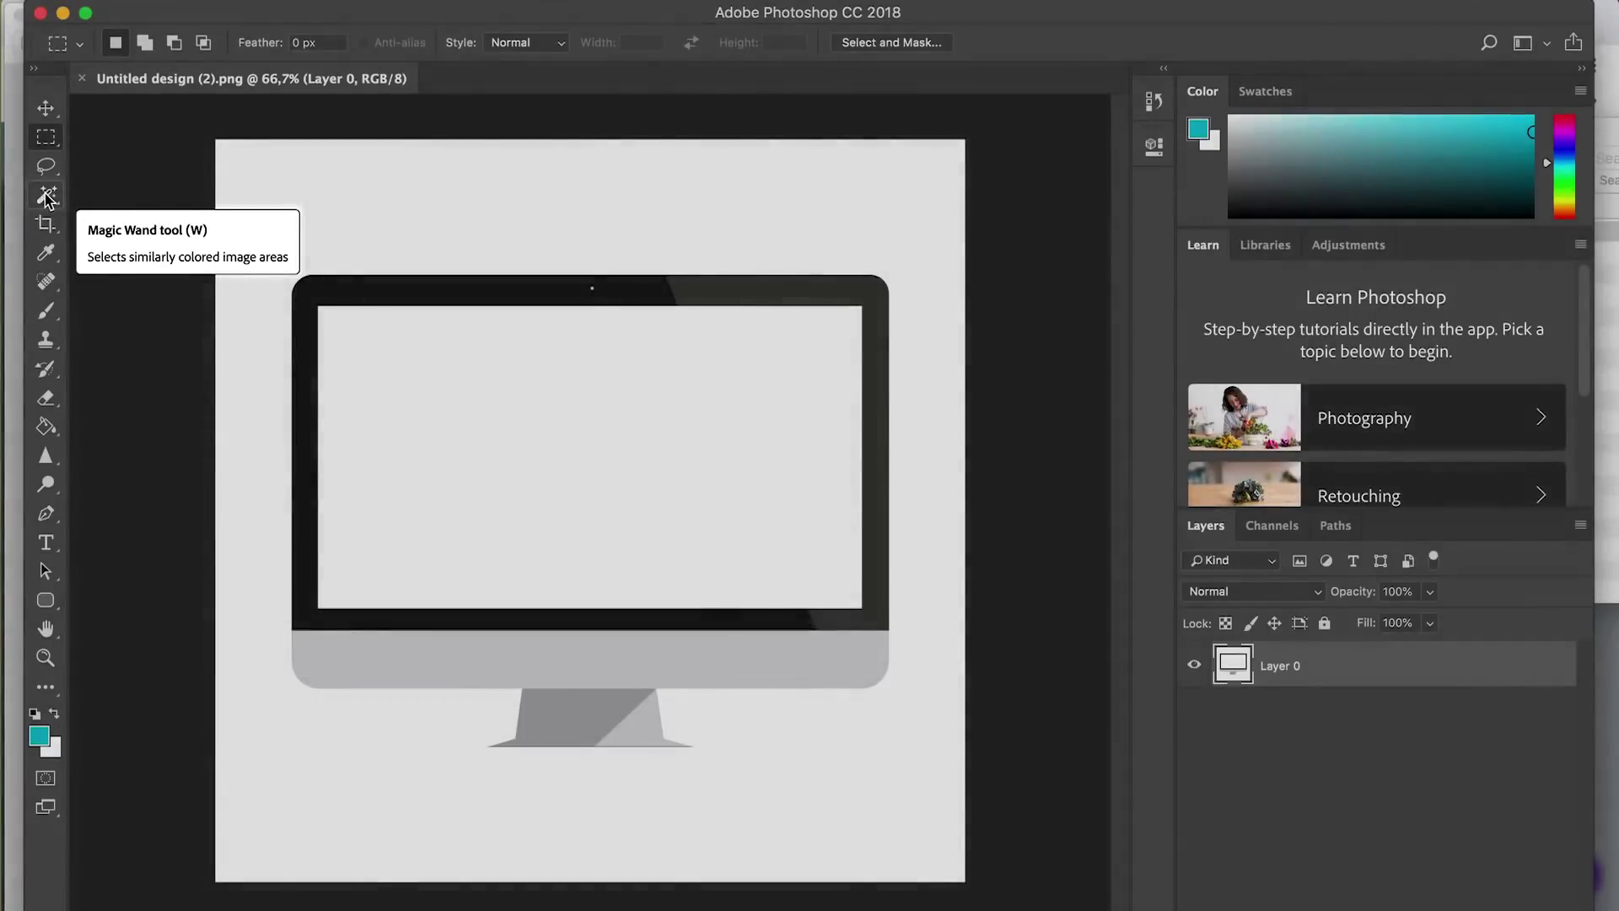
{"action": "left_click", "coordinate": [47, 195]}
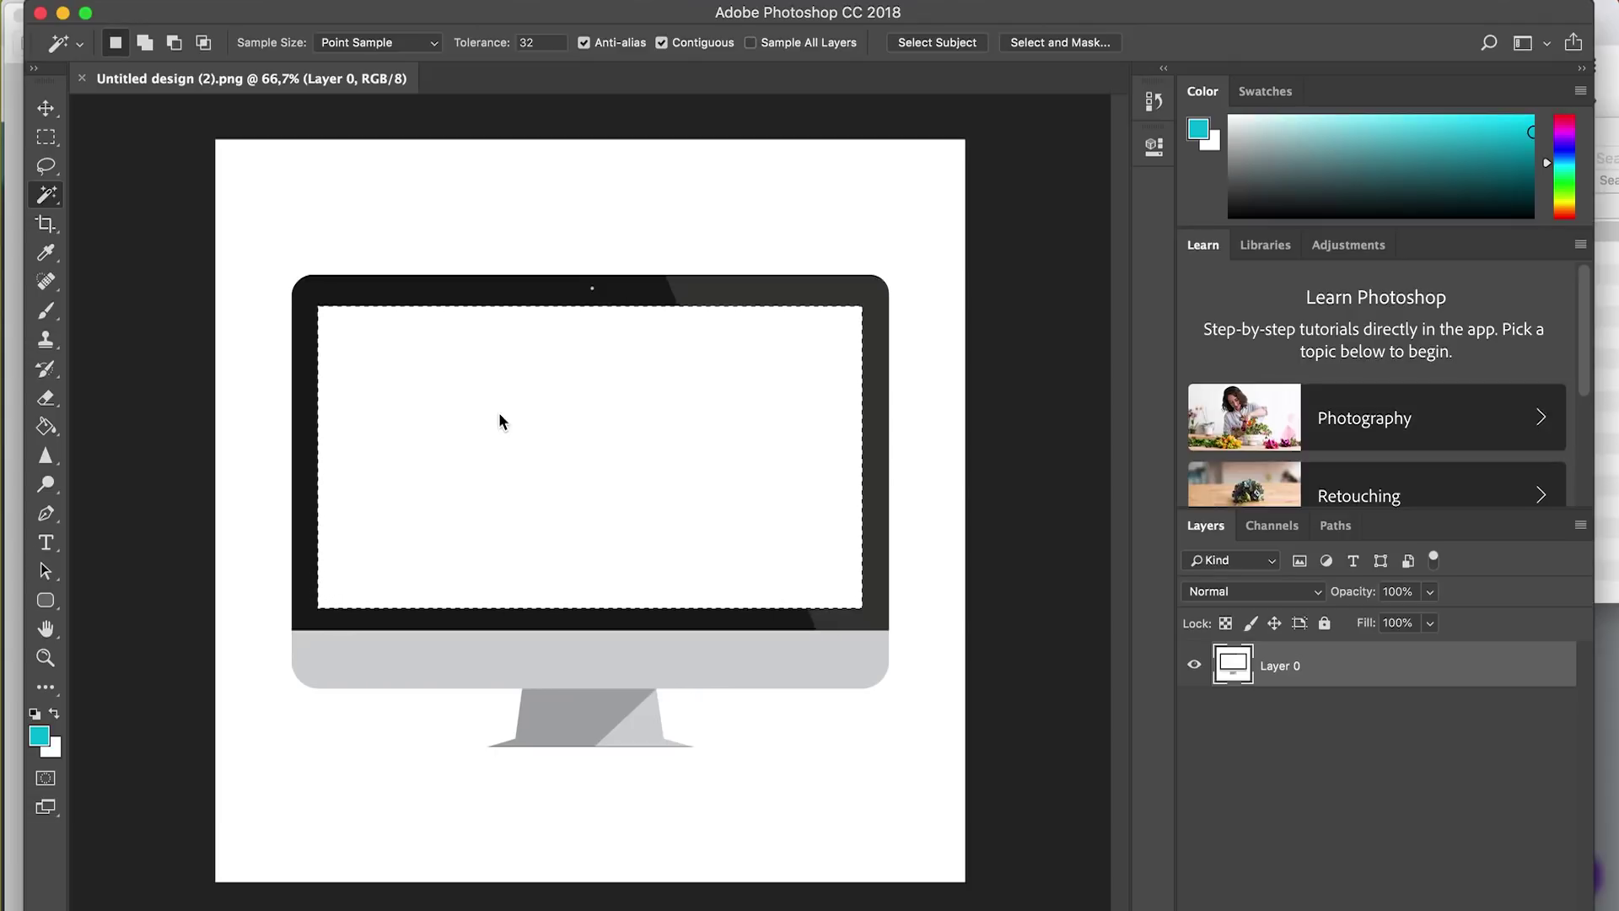
Delete the selected white monitor screen area to make it transparent
{"action": "key", "text": "Delete"}
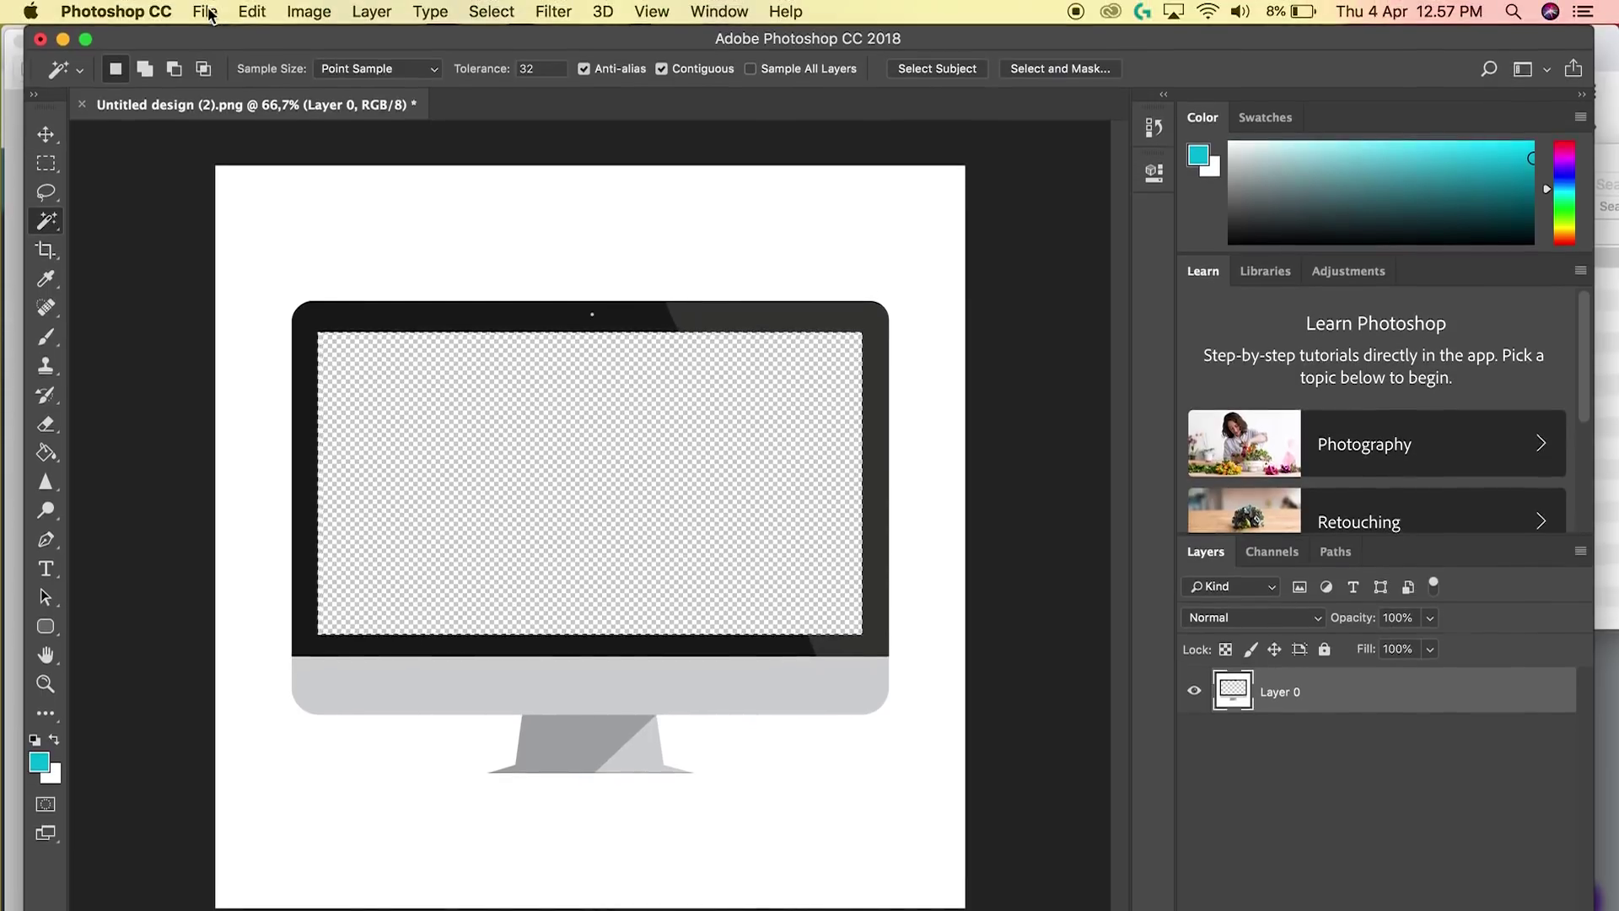
Quick Export the mockup as a PNG named 'Computer mockup' and open the Downloads folder
{"action": "left_click", "coordinate": [205, 11]}
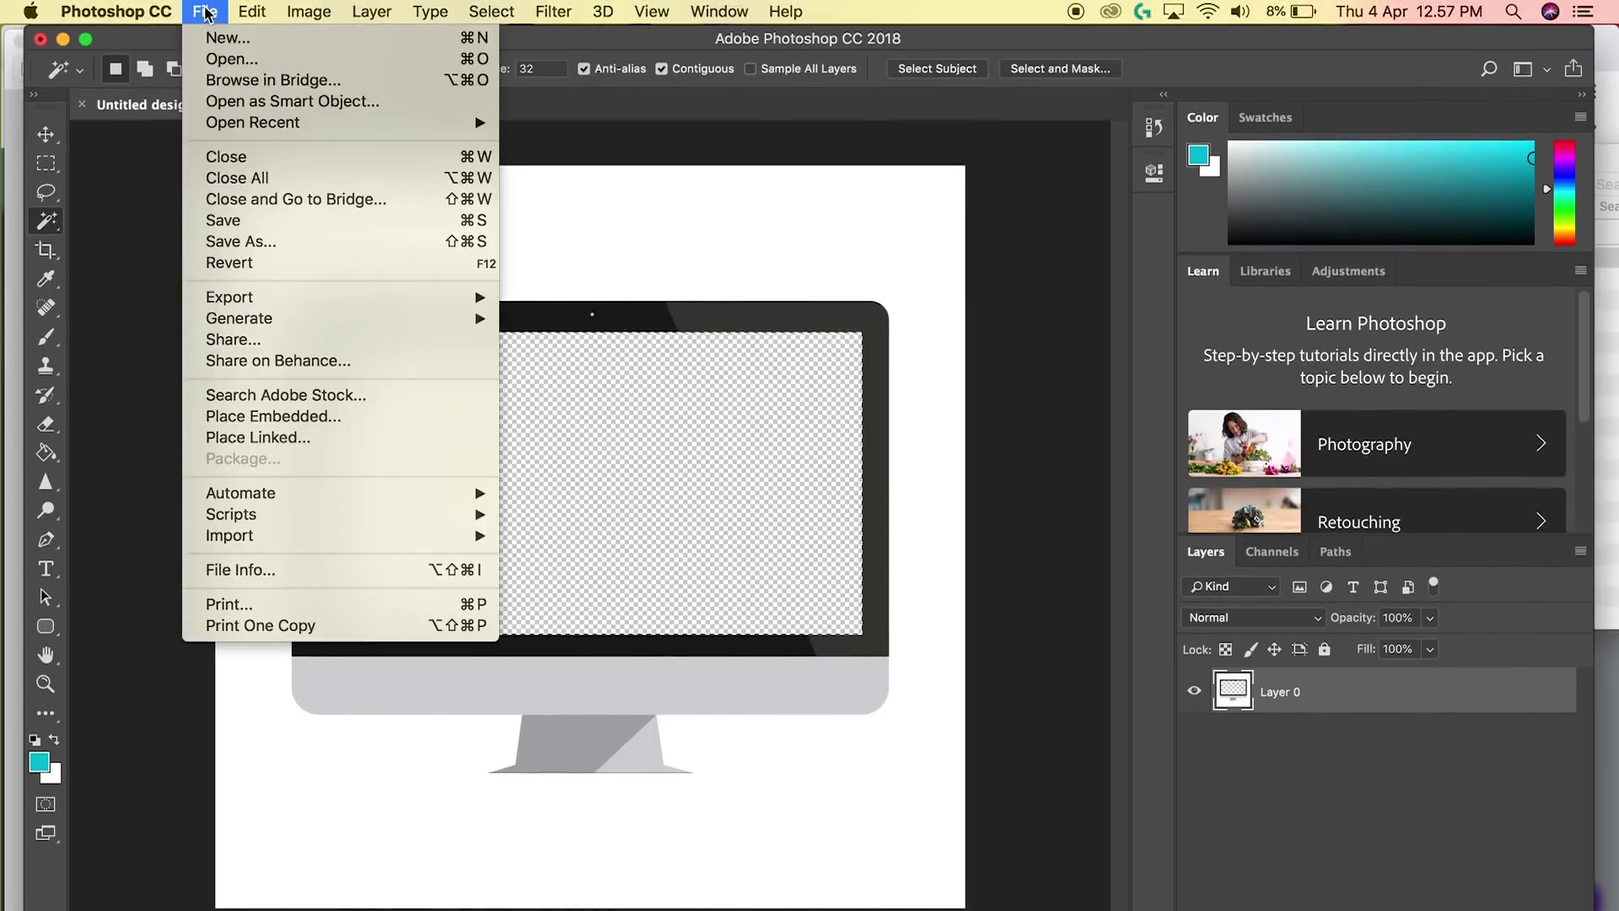
{"action": "mouse_move", "coordinate": [354, 298]}
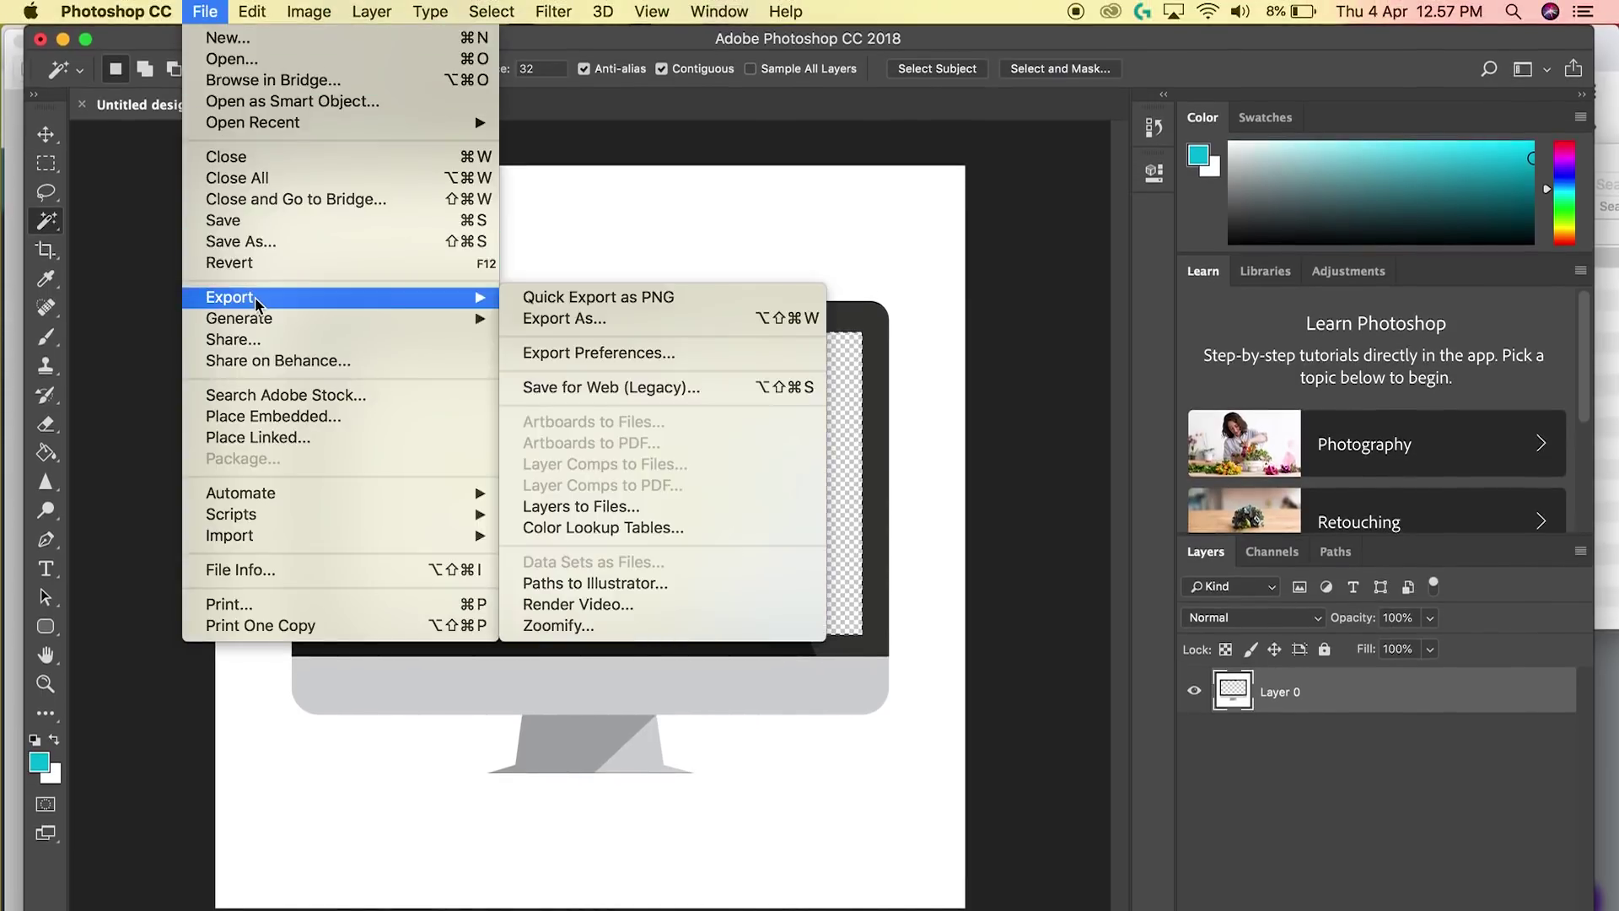
{"action": "left_click", "coordinate": [540, 299]}
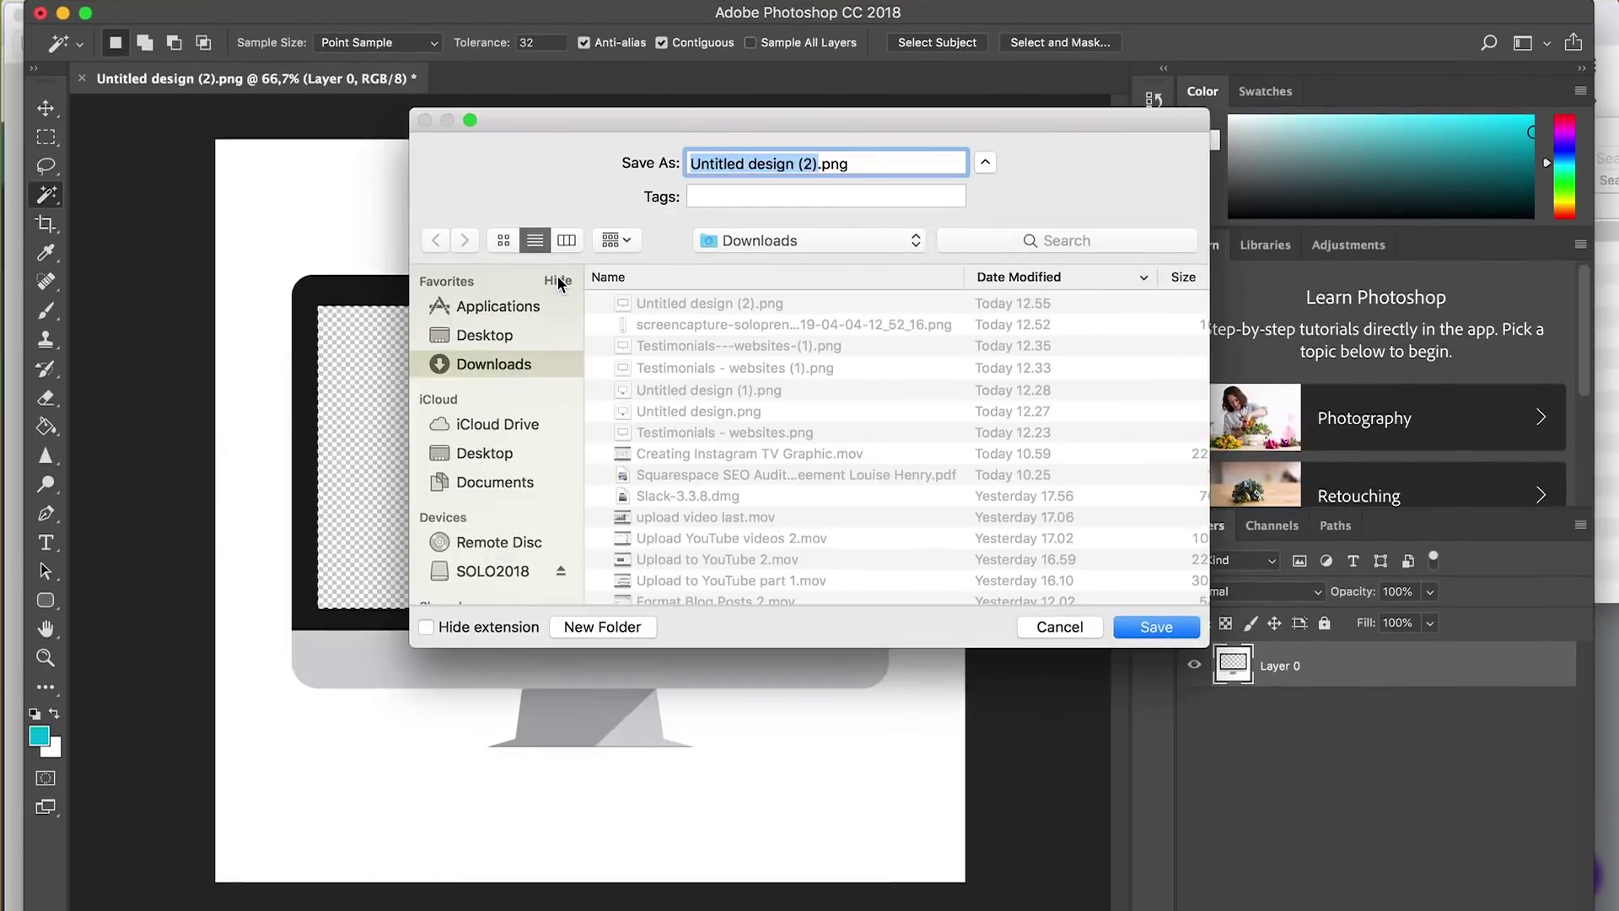
{"action": "type", "text": "Computer"}
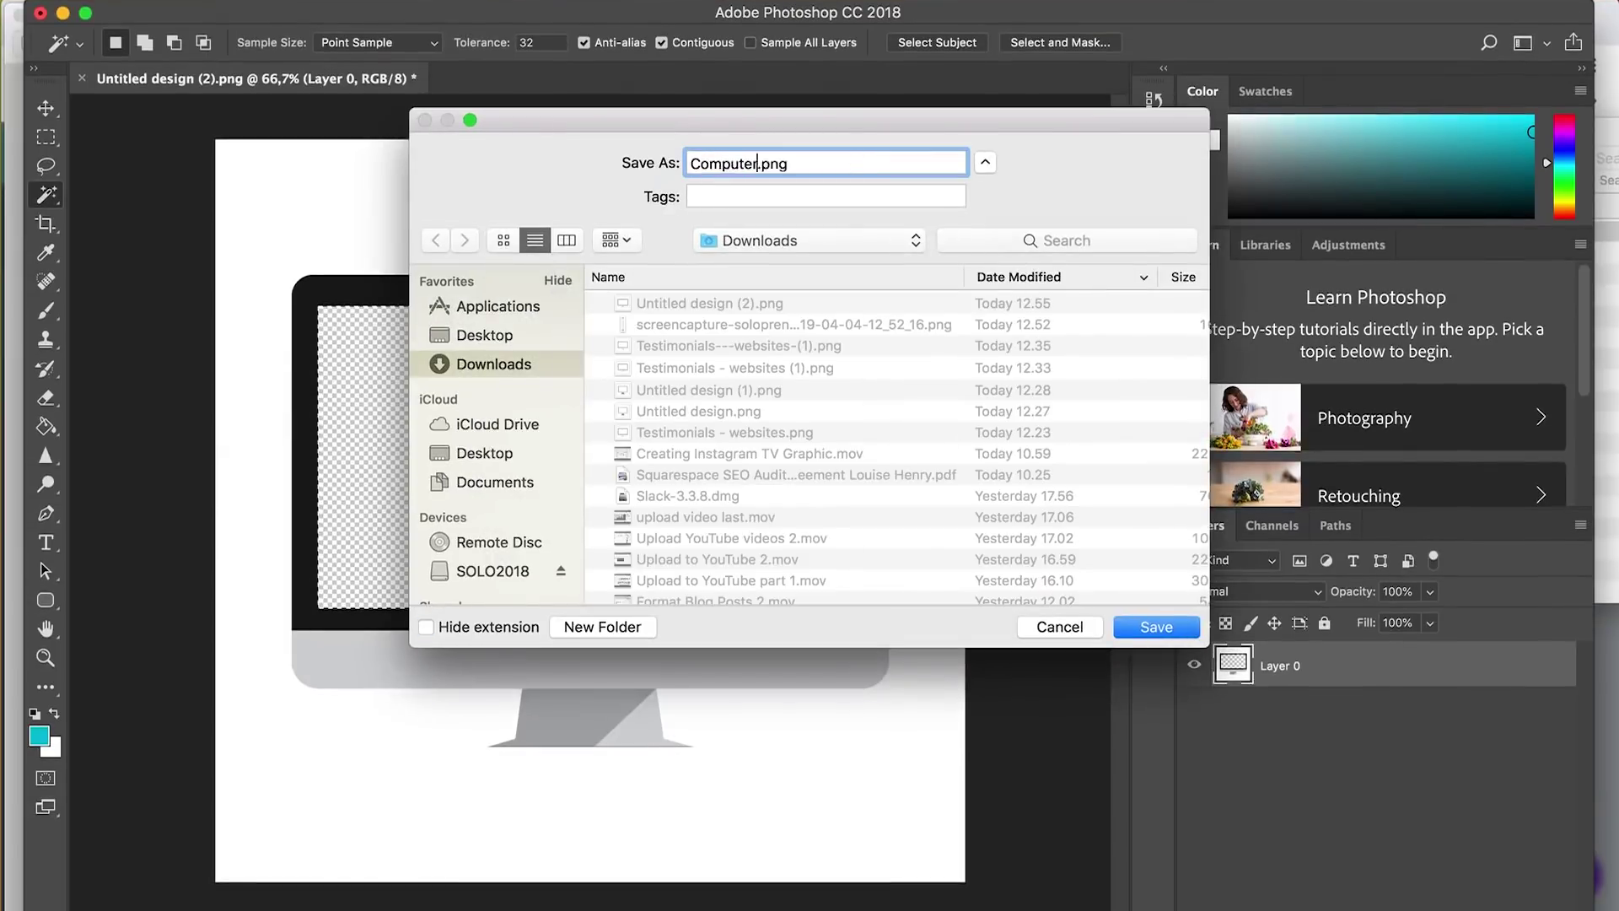
{"action": "key", "text": "Return"}
{"action": "mouse_move", "coordinate": [441, 893]}
{"action": "left_click", "coordinate": [181, 843]}
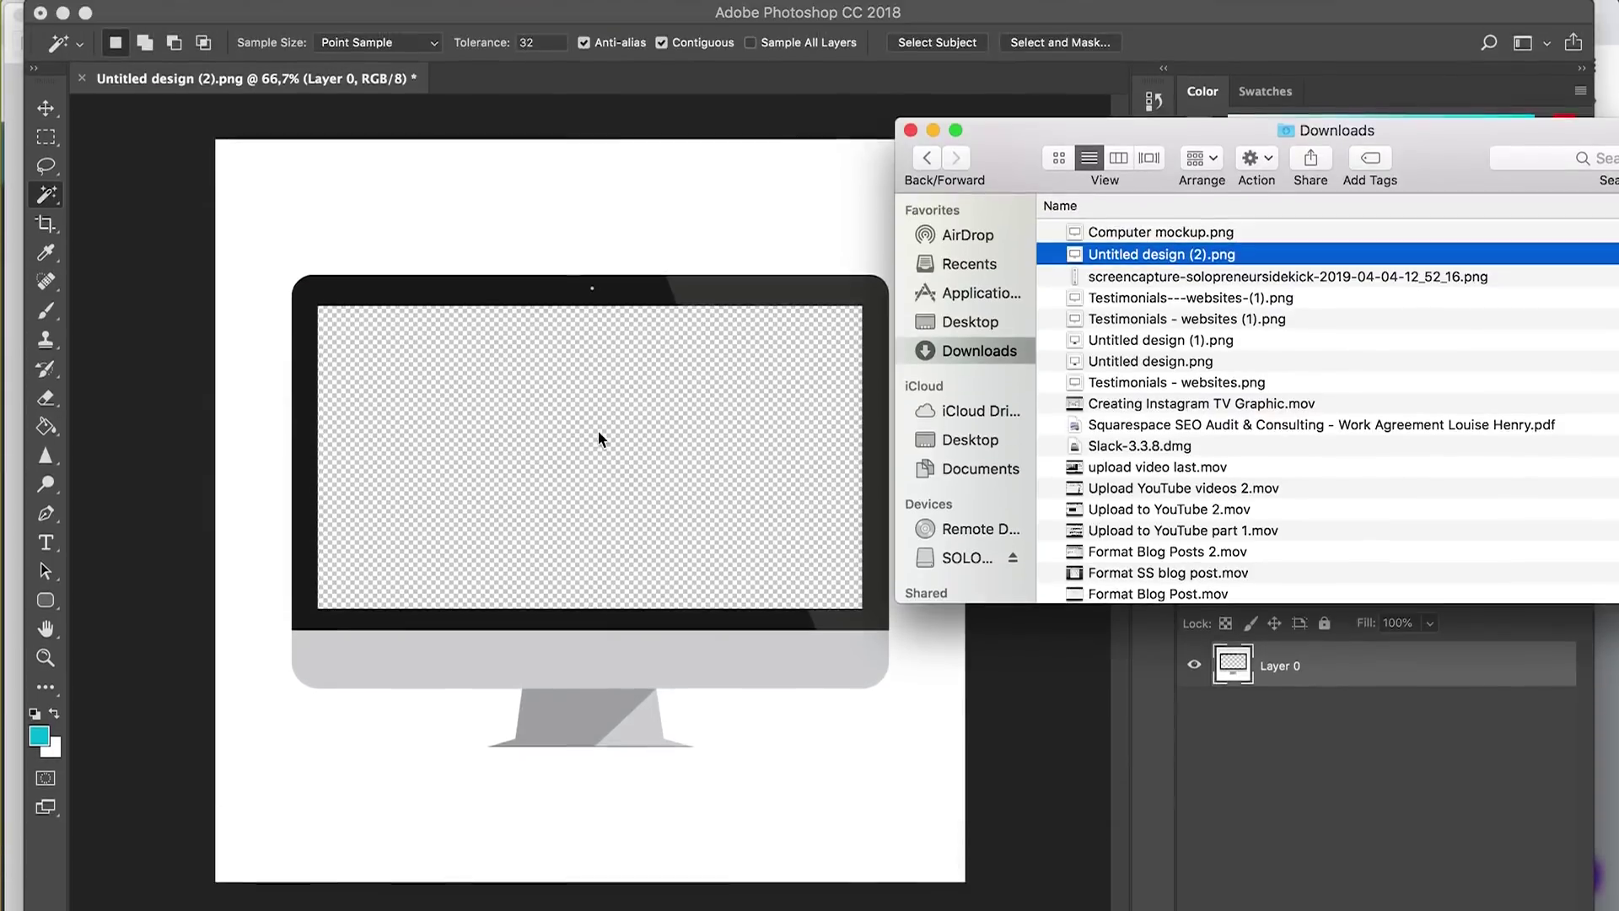
Open Computer mockup.png in Preview to check it, then bring up system search
{"action": "left_click", "coordinate": [1111, 231]}
{"action": "double_click", "coordinate": [1111, 231]}
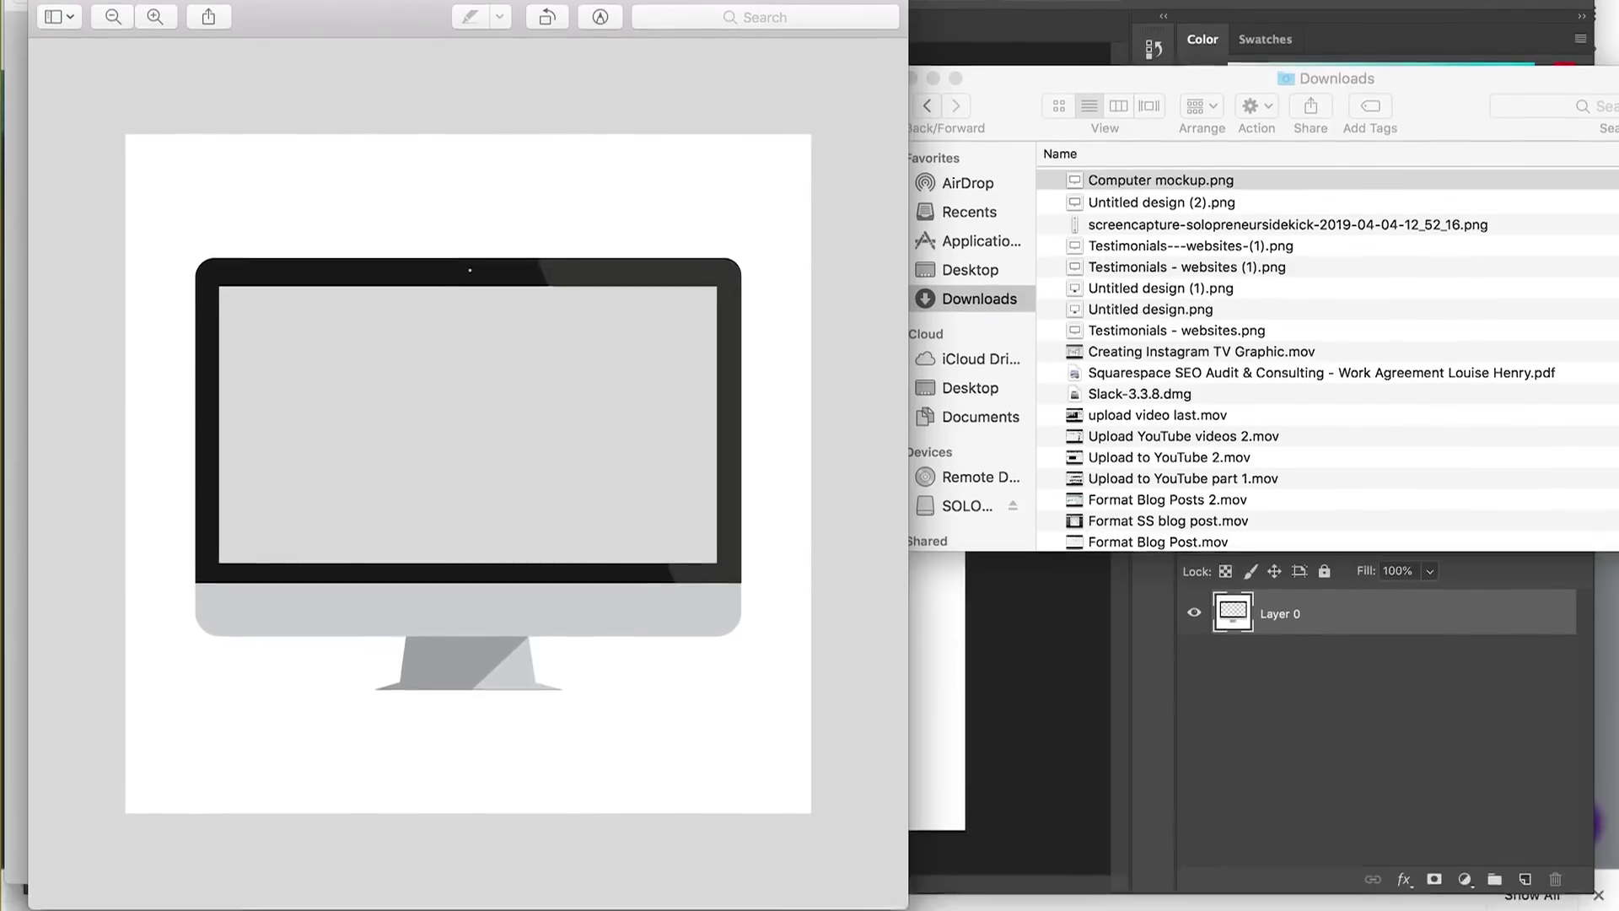
{"action": "mouse_move", "coordinate": [825, 910]}
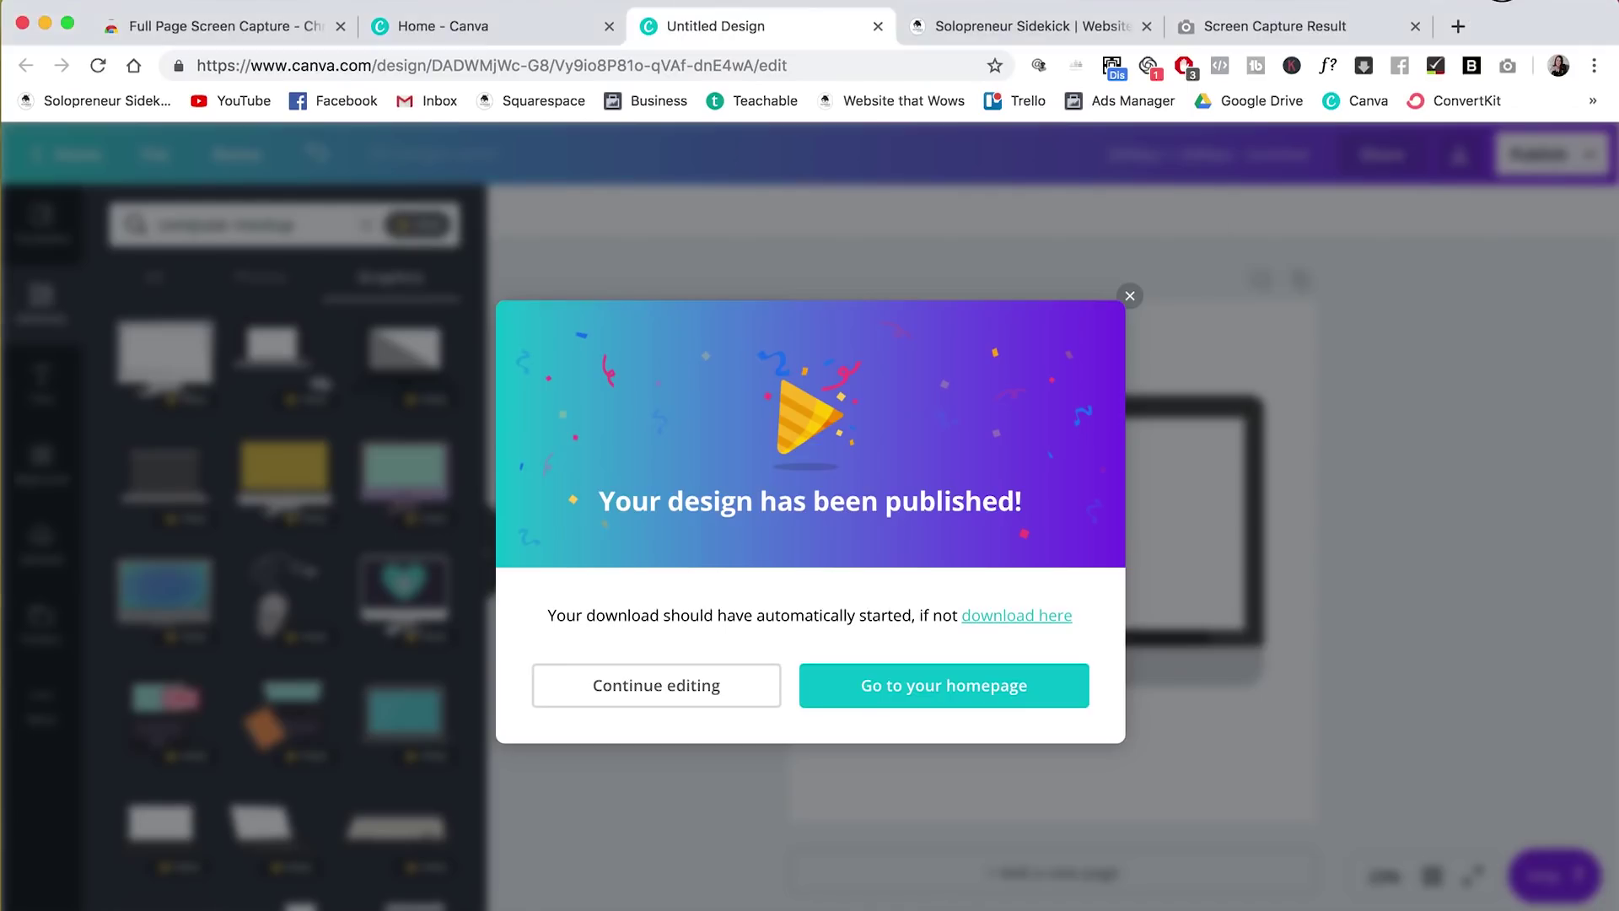
{"action": "key", "text": "super+space"}
Launch Keynote via Spotlight and create a new presentation from the White wide theme
{"action": "type", "text": "k"}
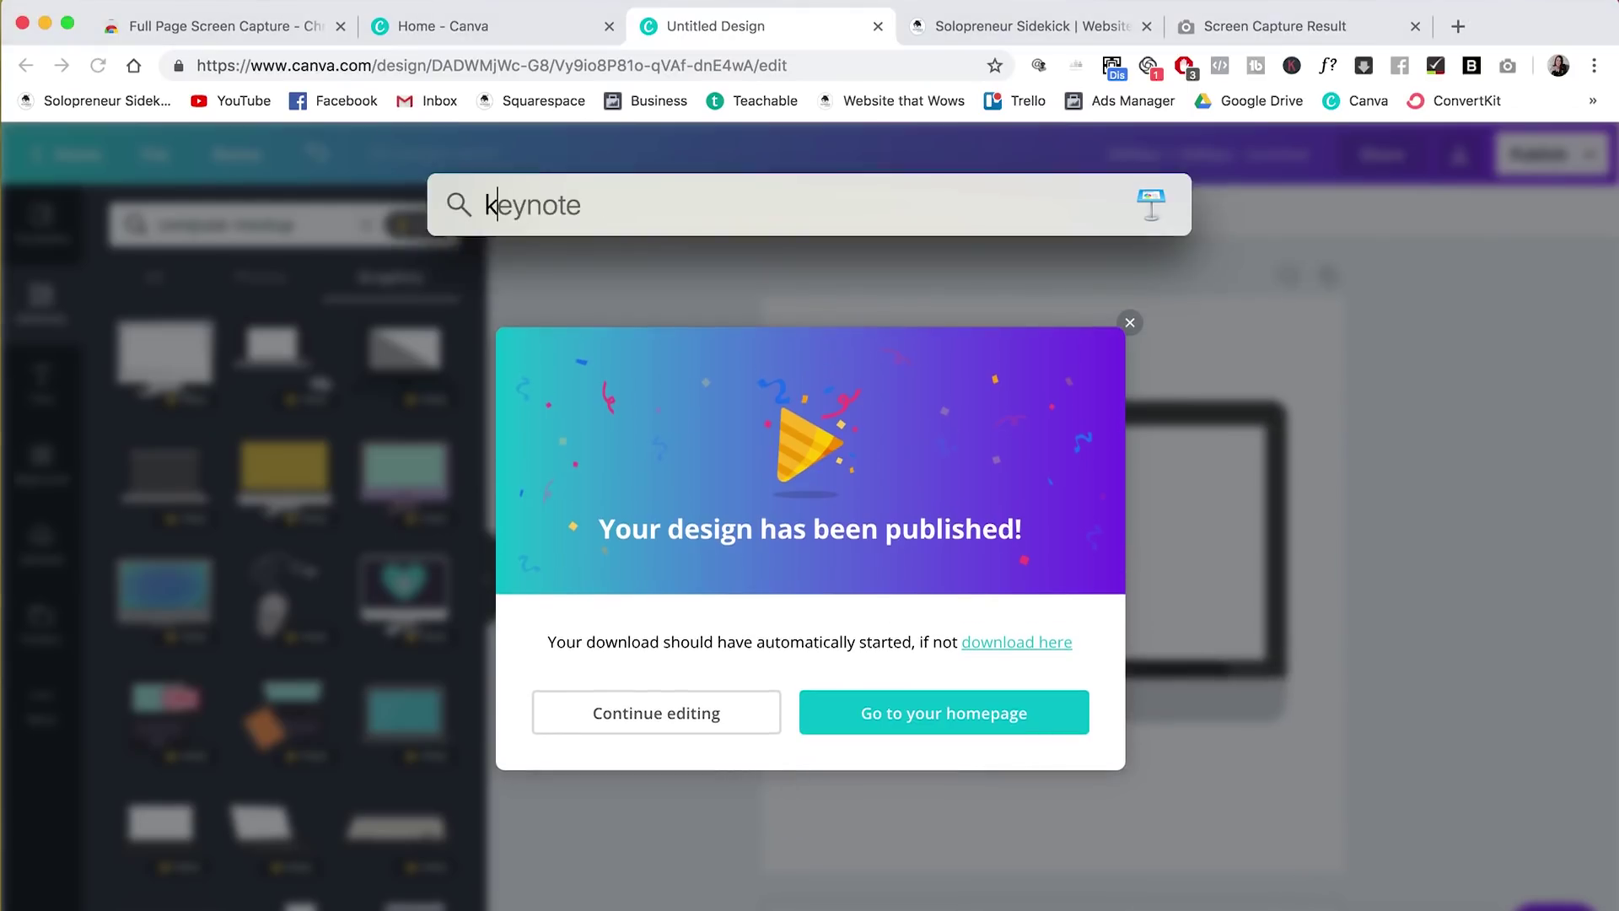
{"action": "type", "text": "eynot"}
{"action": "key", "text": "Return"}
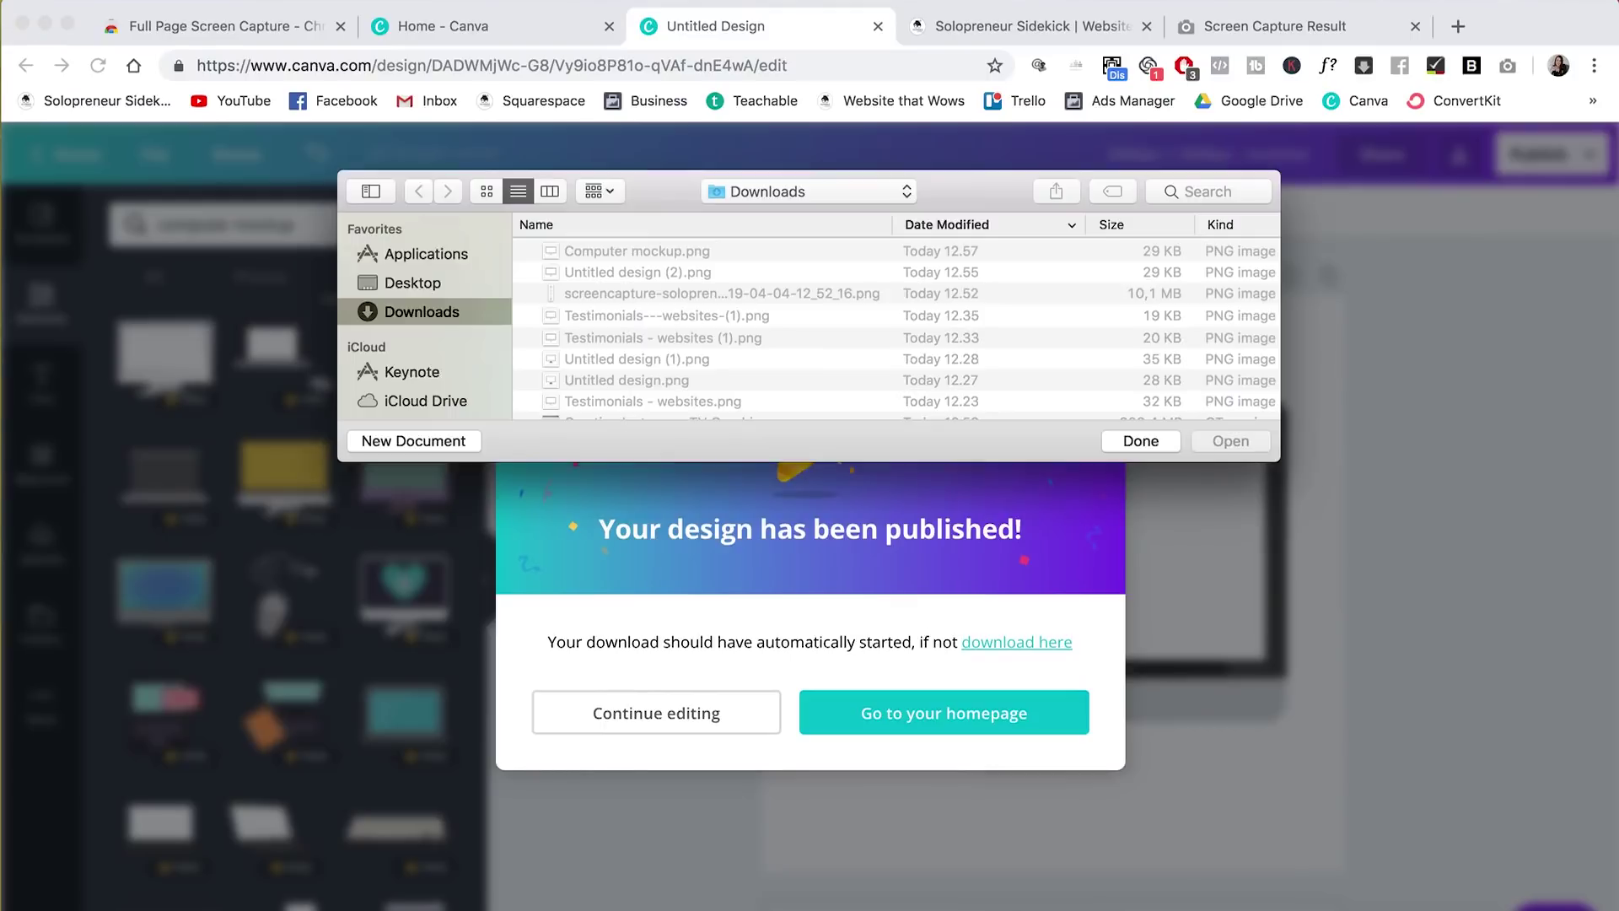
{"action": "left_click", "coordinate": [388, 444]}
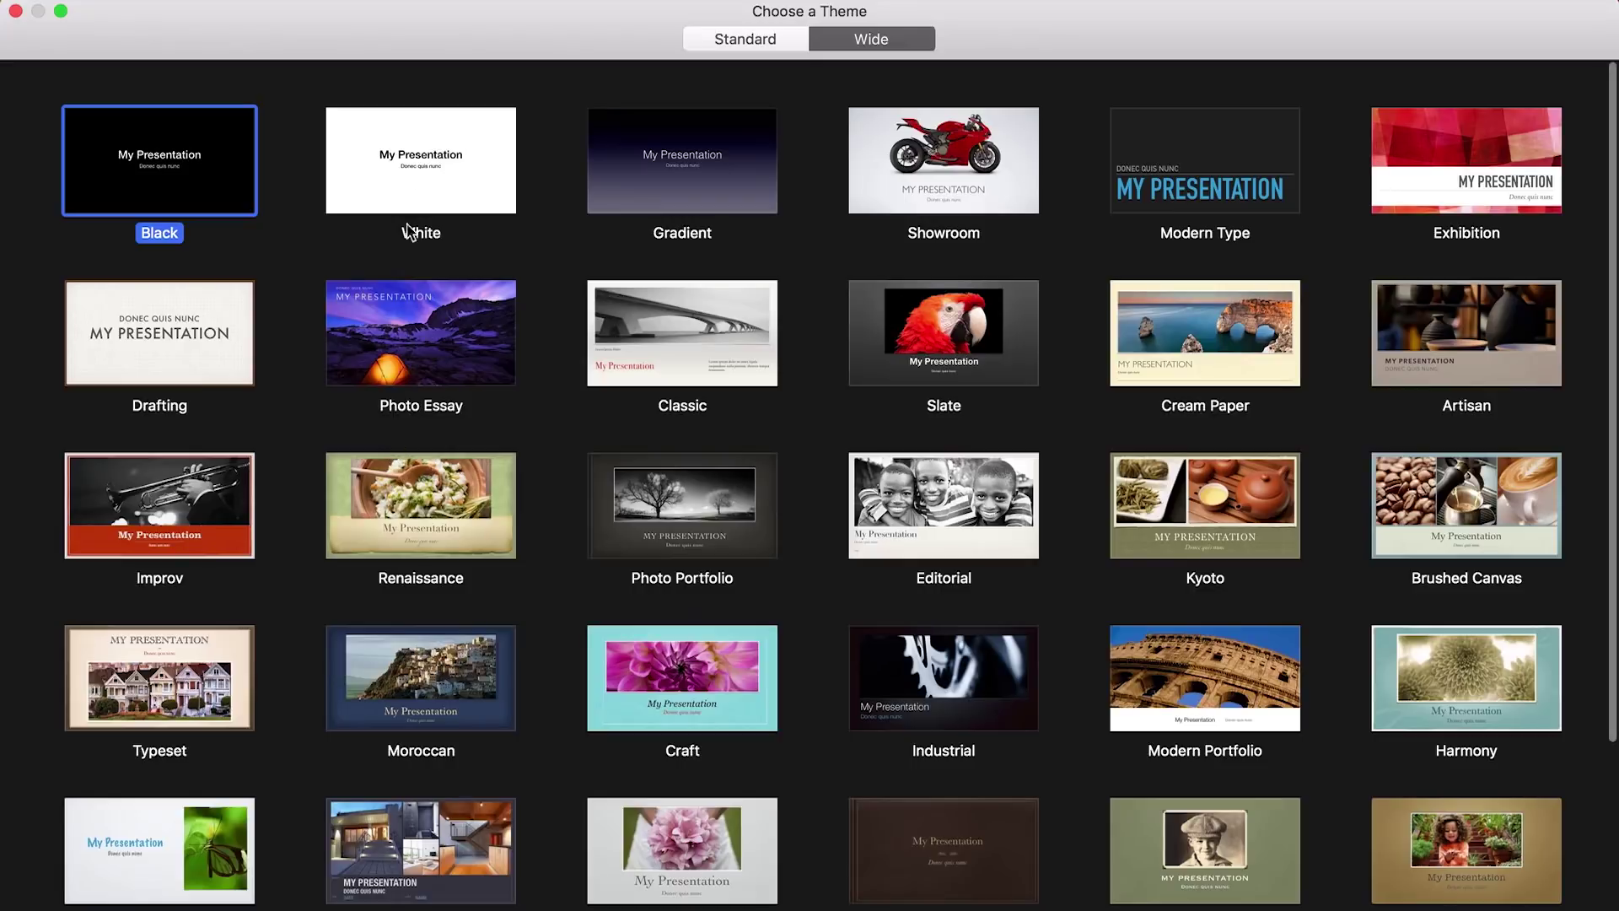
{"action": "left_click", "coordinate": [423, 176]}
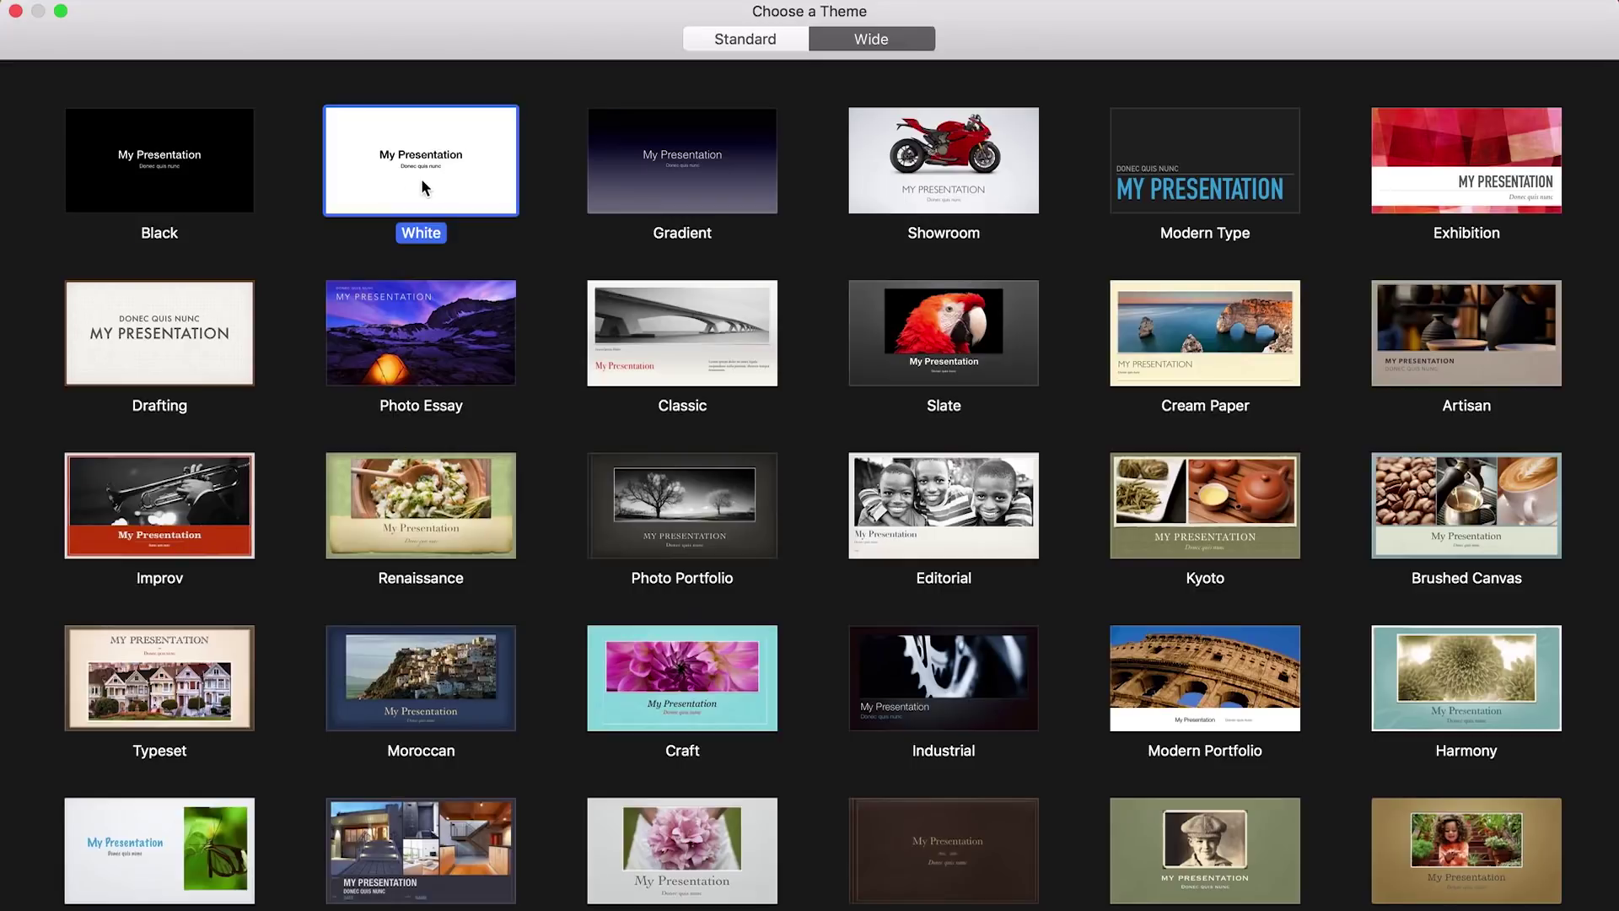
{"action": "double_click", "coordinate": [421, 180]}
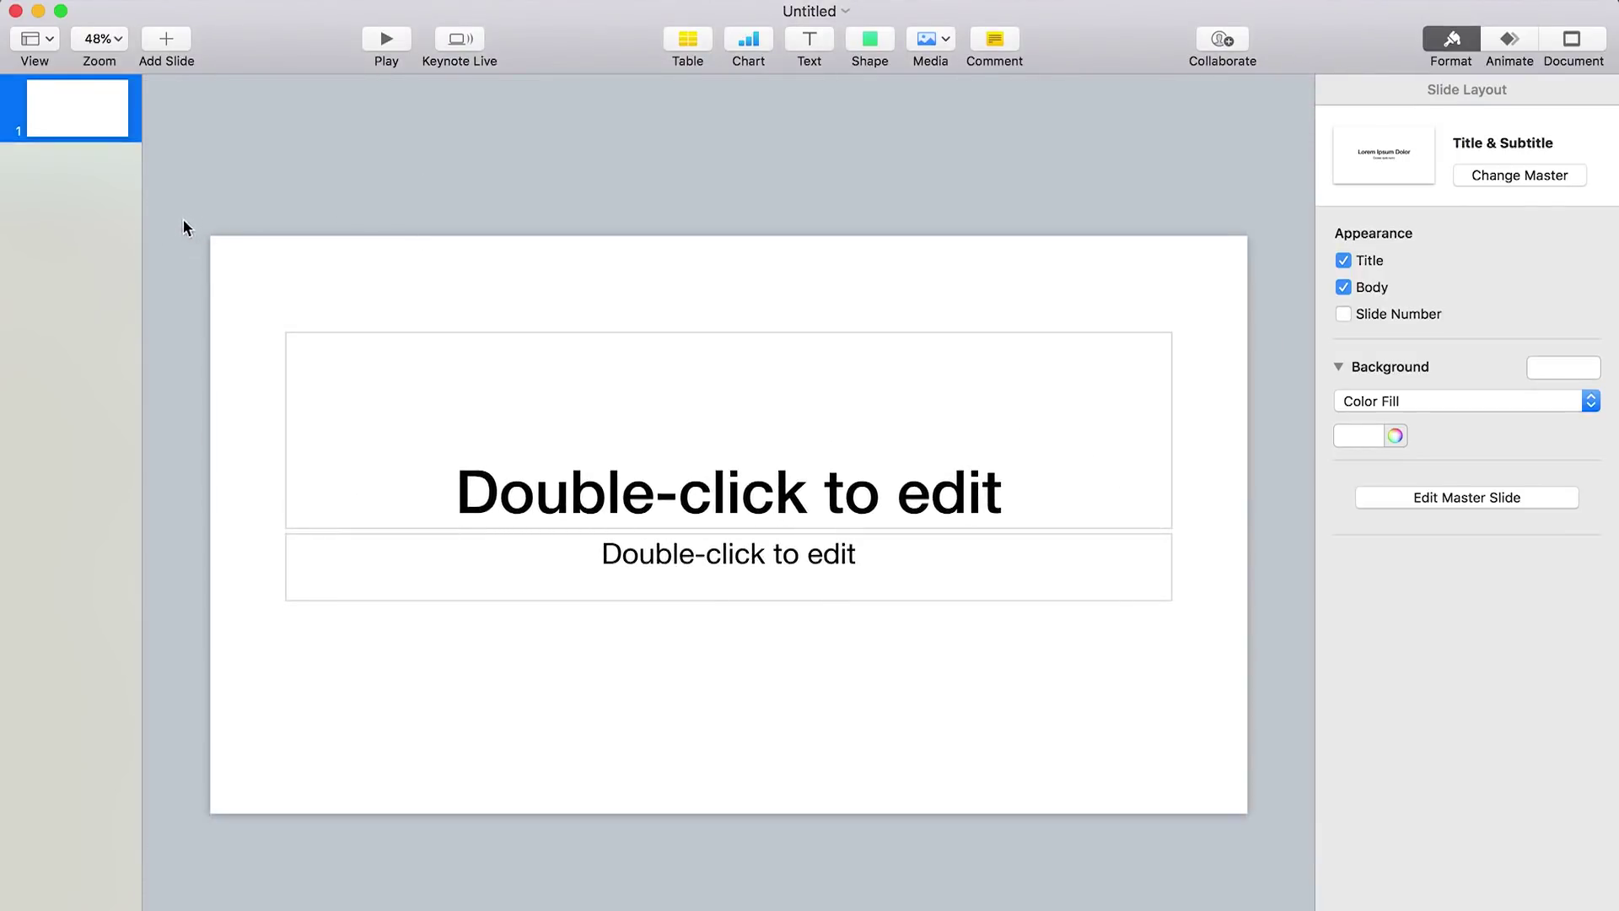
Delete the title and subtitle boxes and set a custom 2000 × 2000 point slide size
{"action": "left_click_drag", "start_coordinate": [184, 222], "coordinate": [894, 695]}
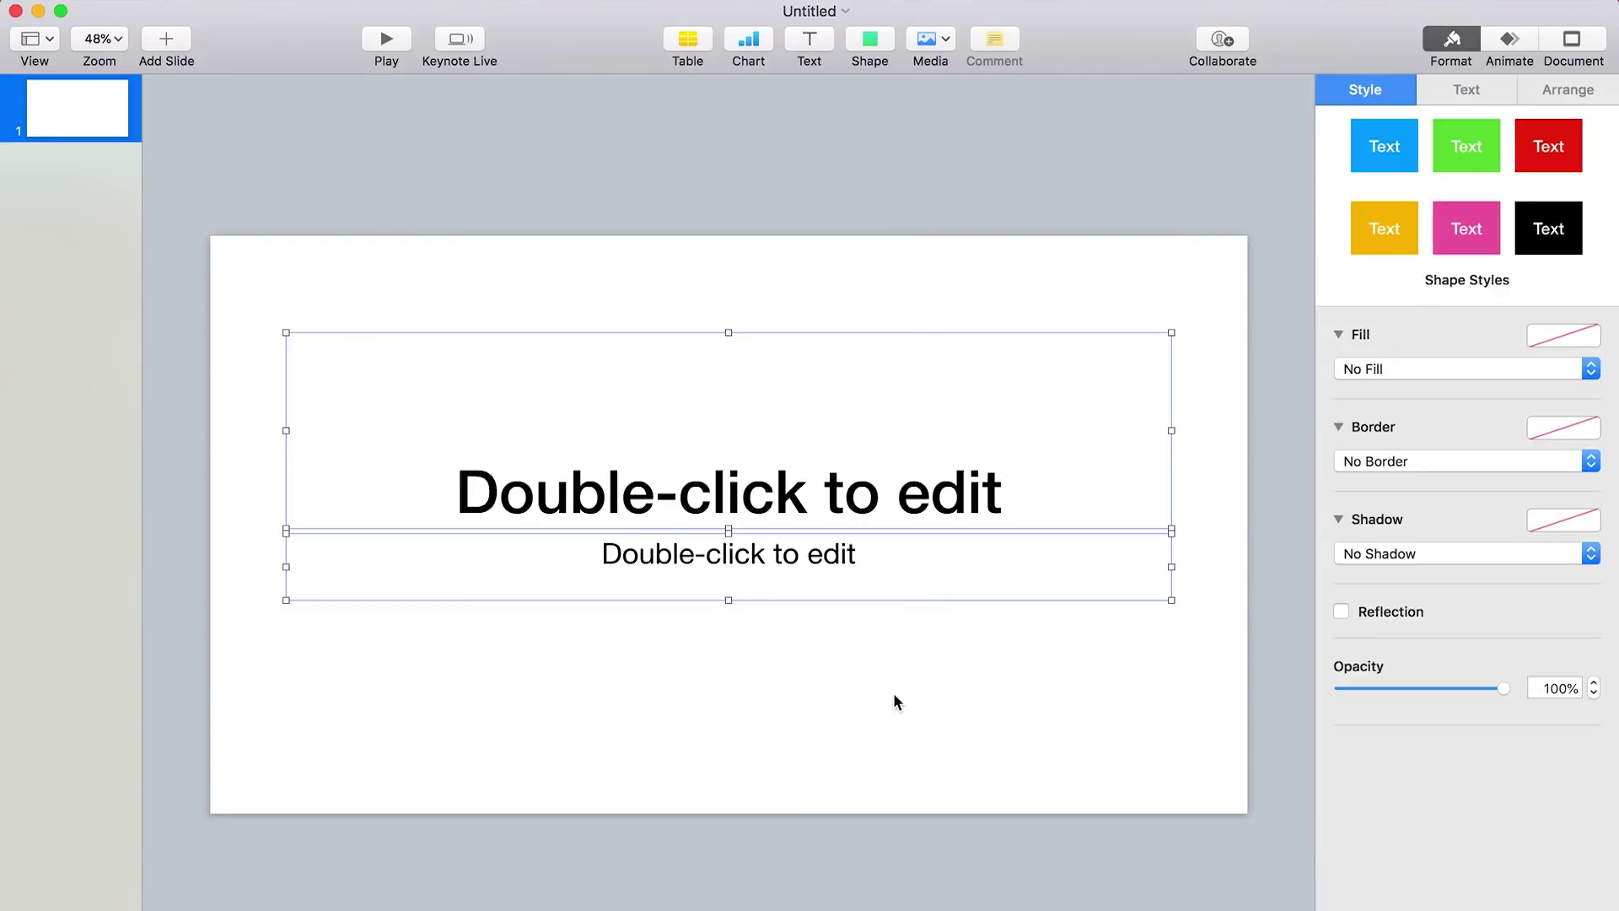
{"action": "key", "text": "Delete"}
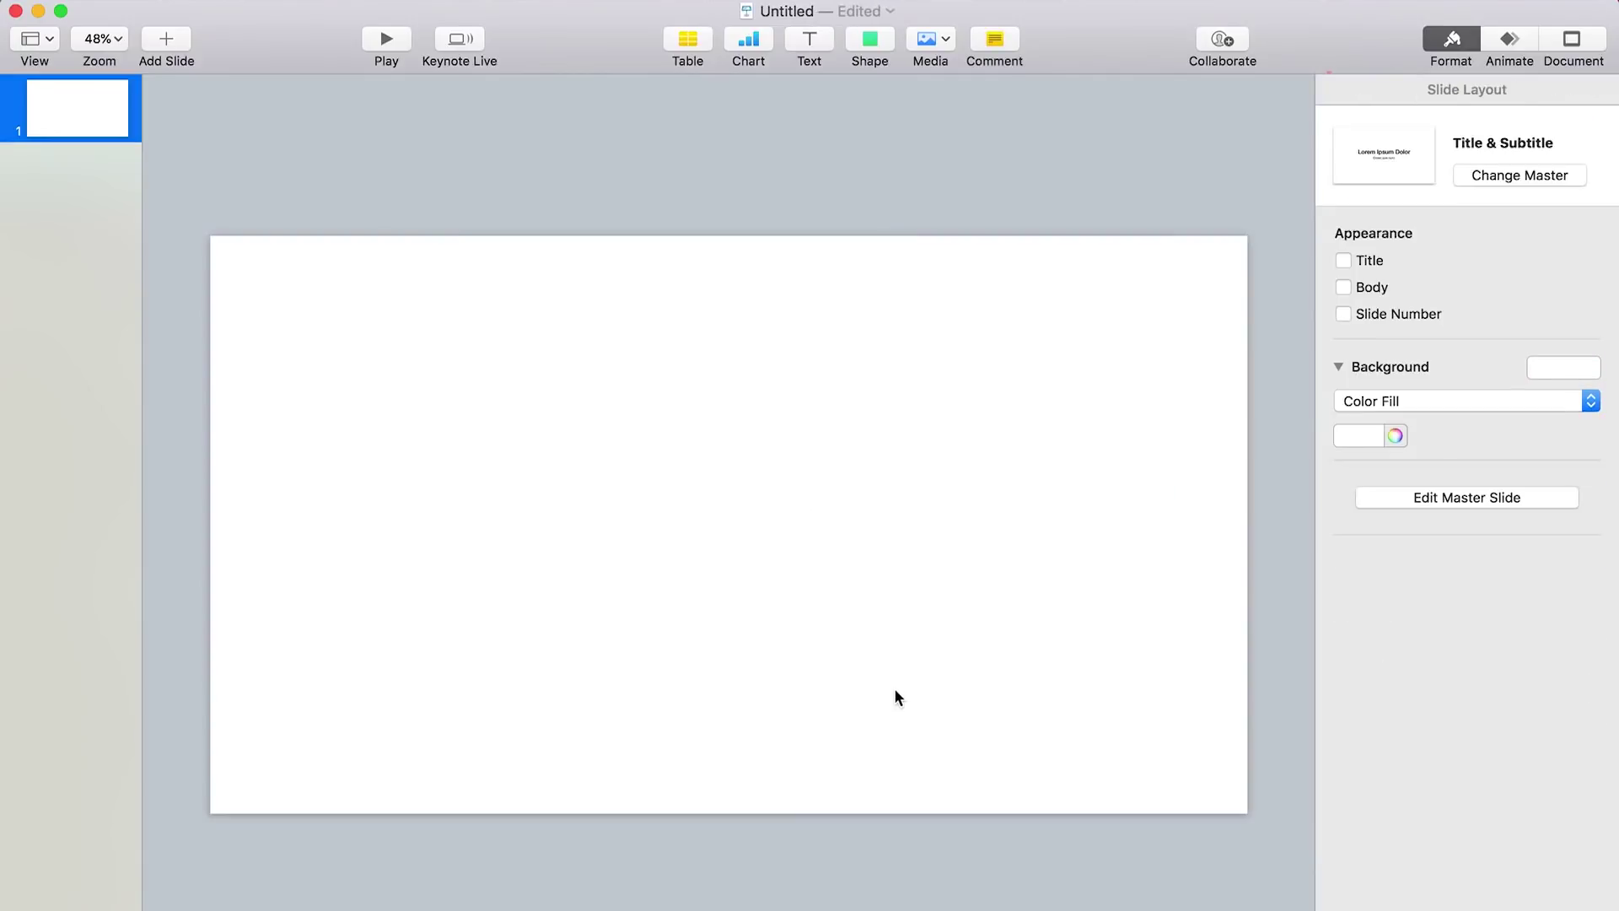
{"action": "left_click", "coordinate": [1585, 42]}
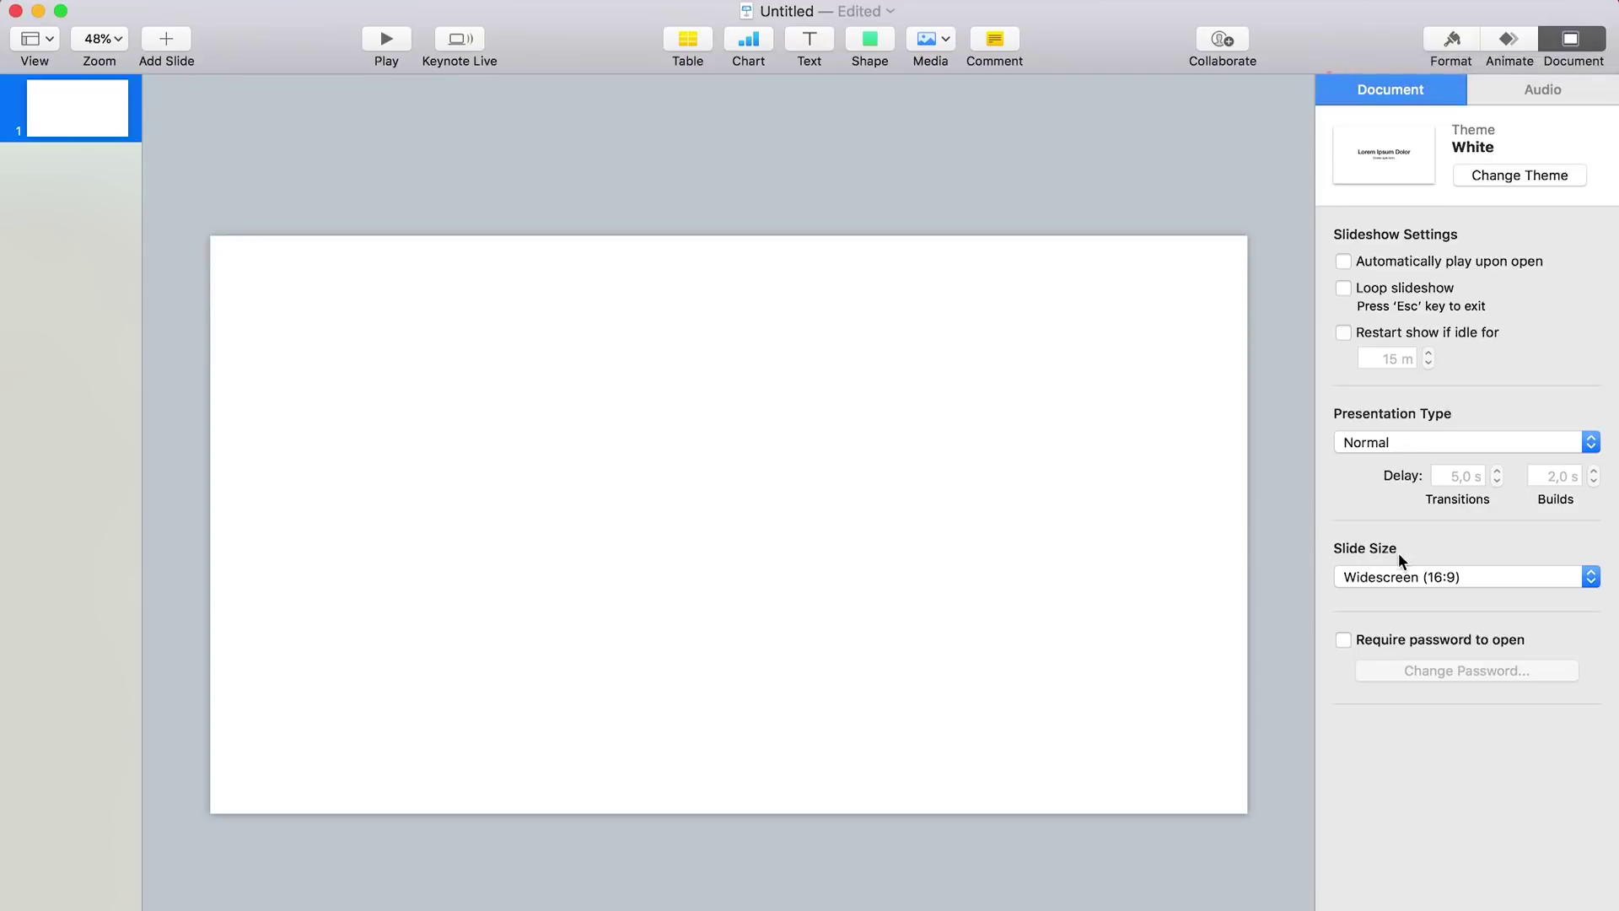
{"action": "left_click", "coordinate": [1390, 573]}
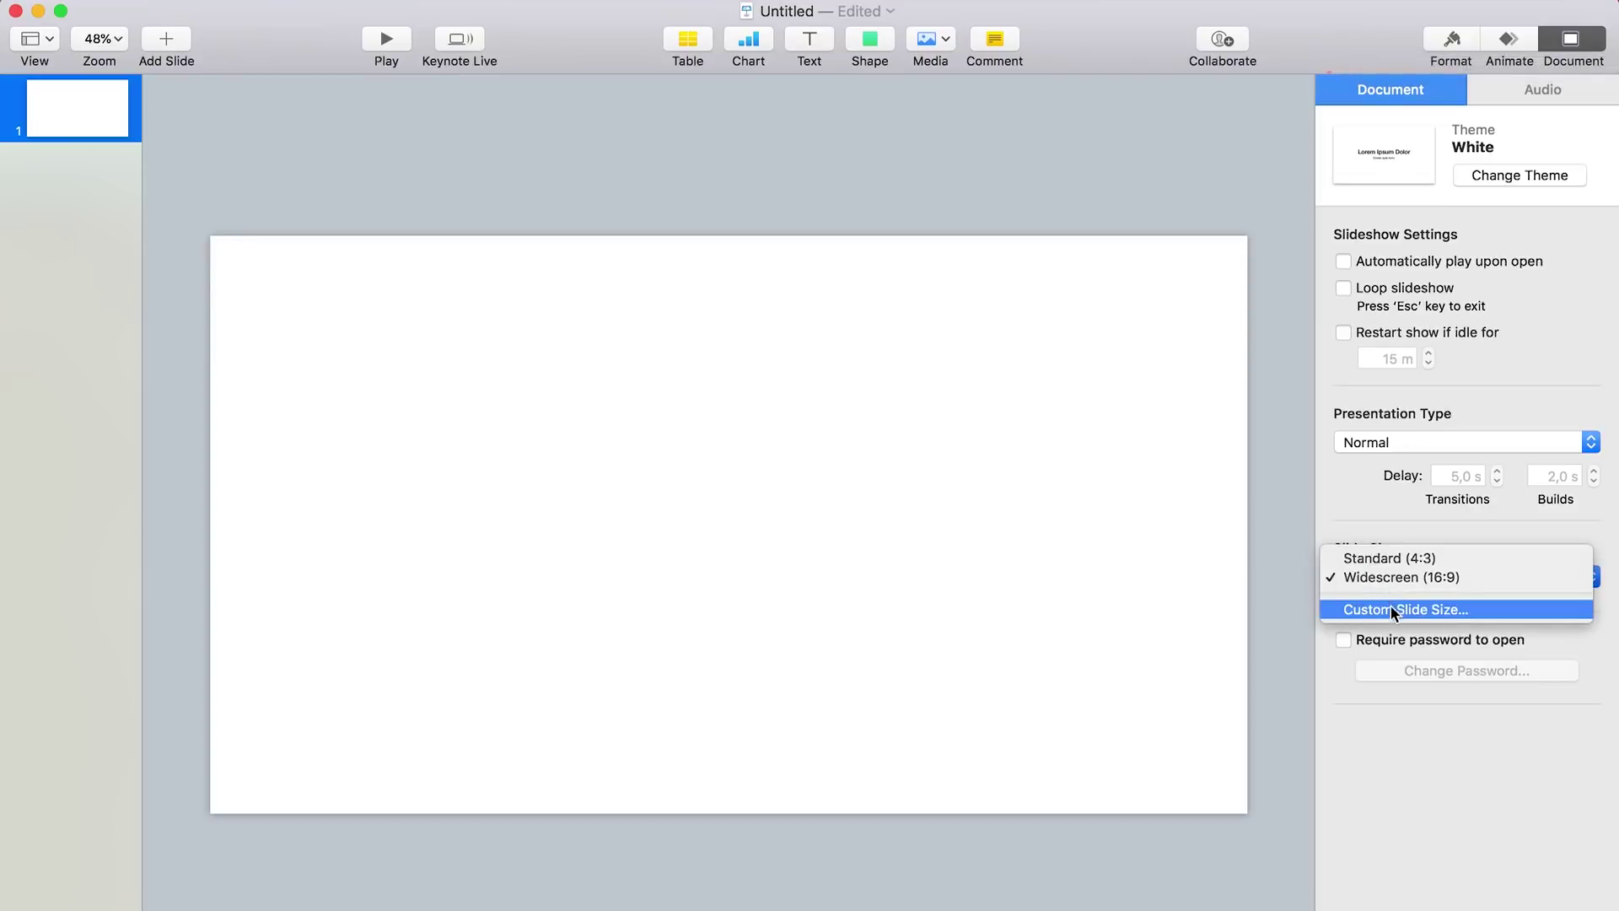
{"action": "left_click", "coordinate": [1390, 607]}
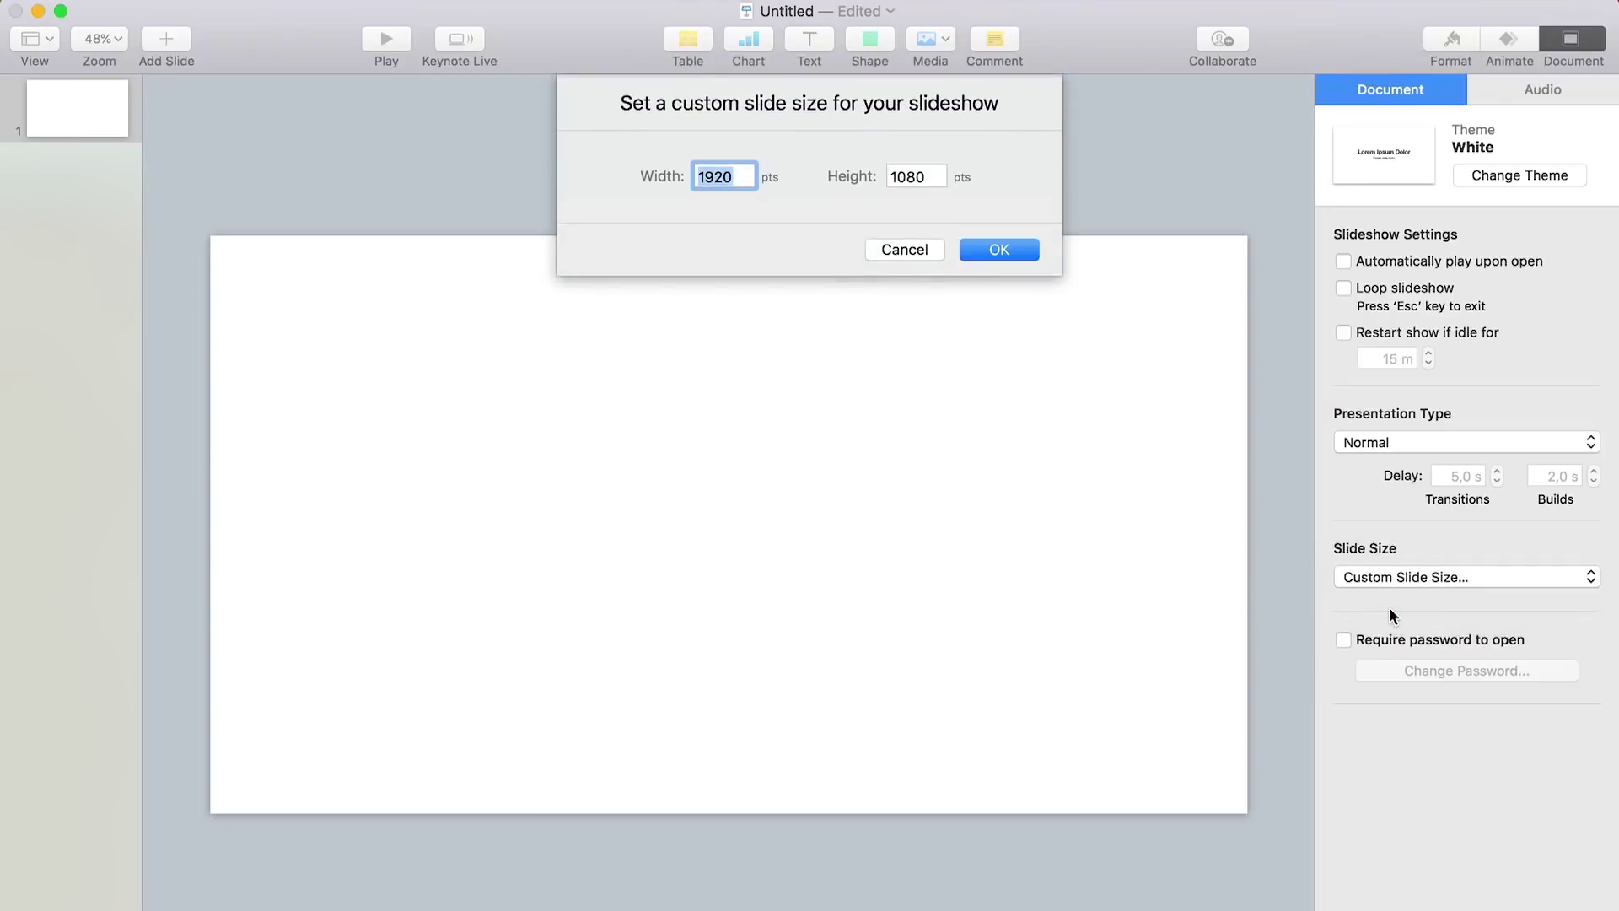
{"action": "type", "text": "2000"}
{"action": "key", "text": "Tab"}
{"action": "type", "text": "2000"}
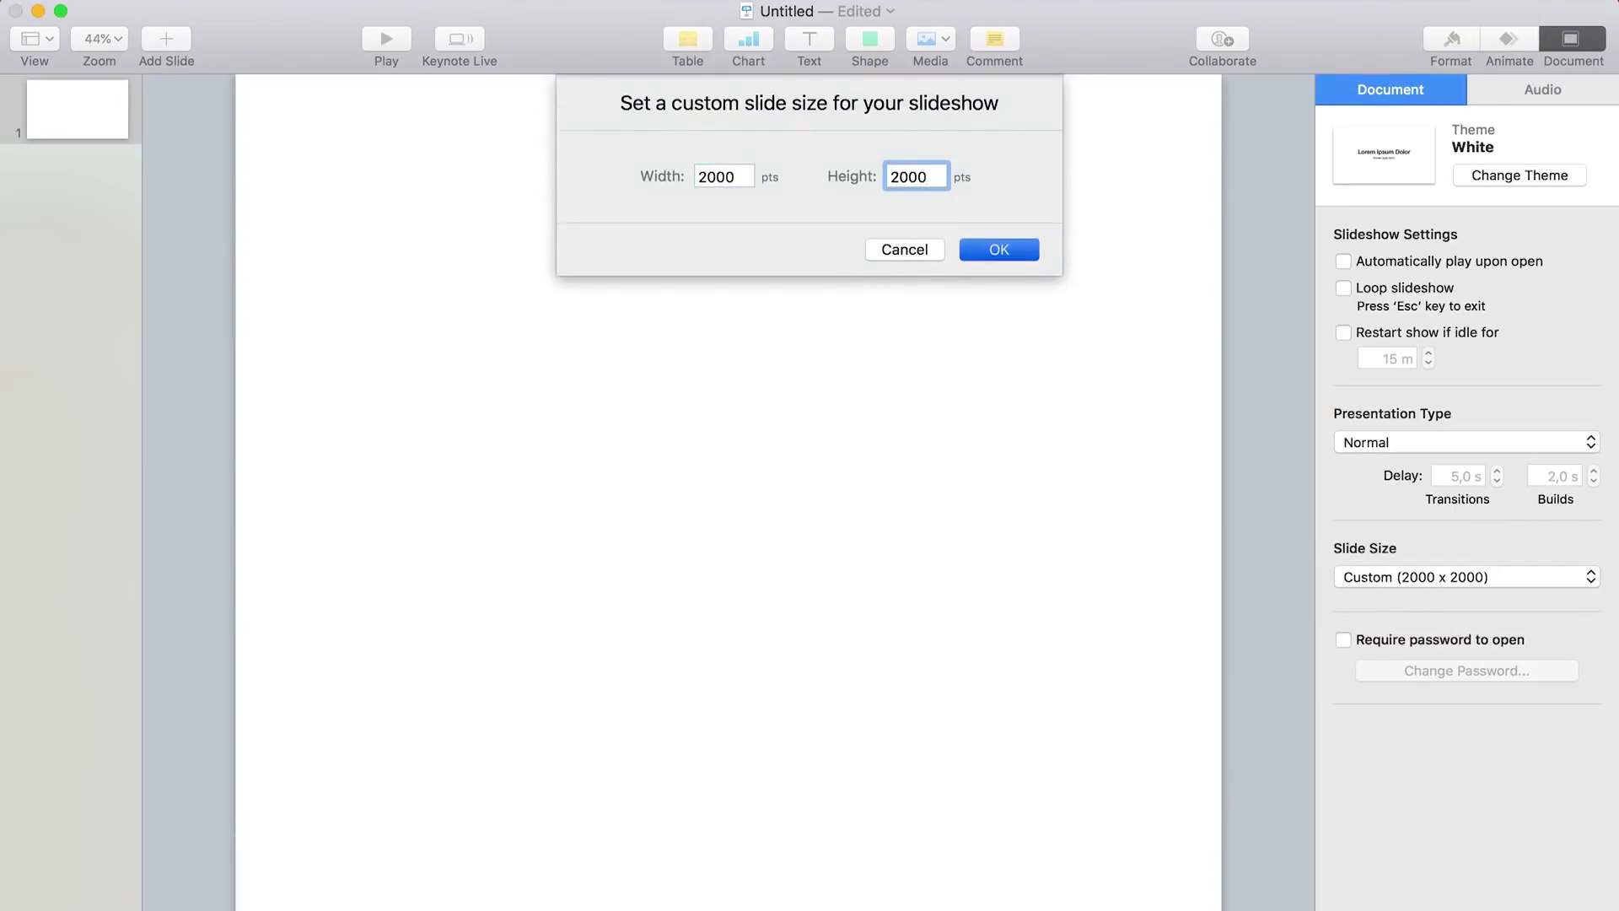
{"action": "key", "text": "Return"}
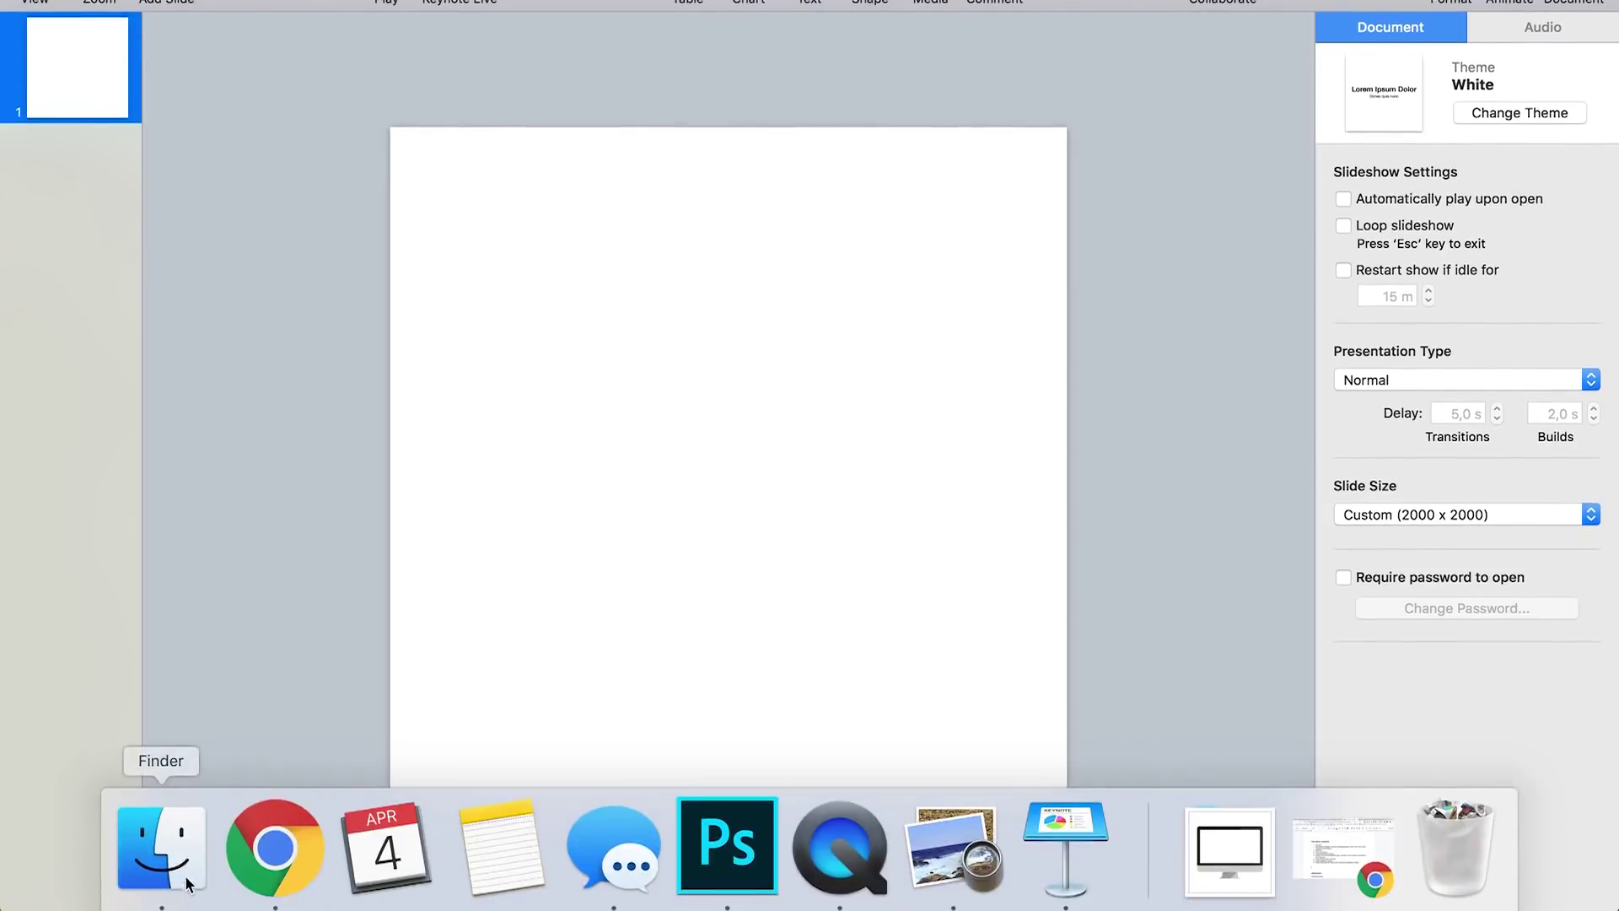
{"action": "left_click", "coordinate": [188, 882]}
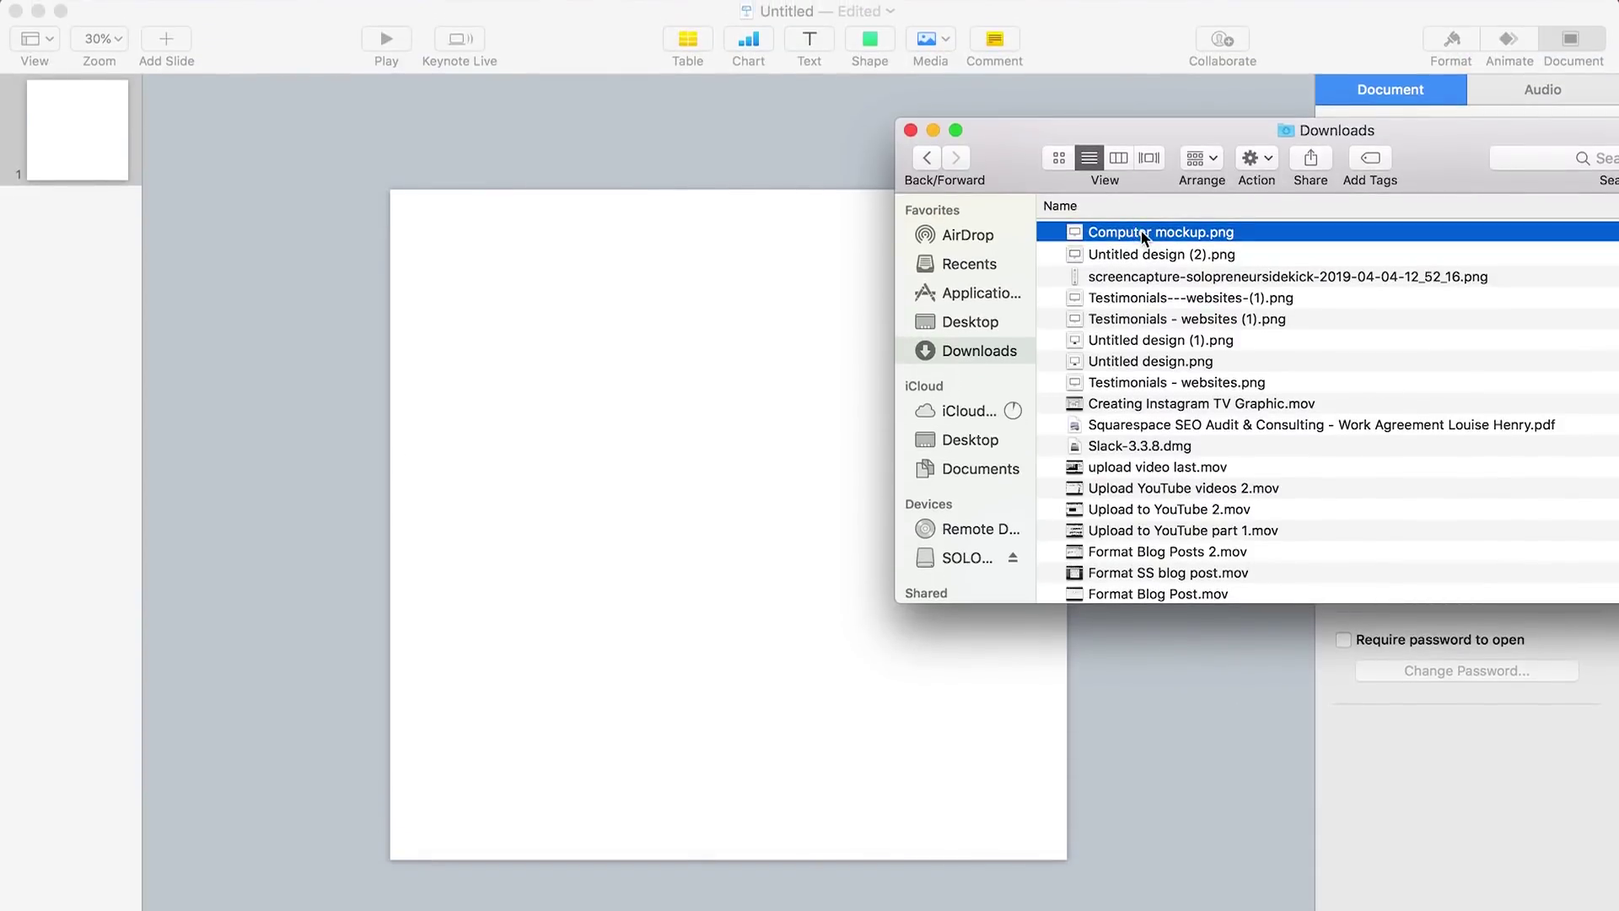
Drag Computer mockup.png onto the slide and search Finder for file names containing 'website'
{"action": "left_click_drag", "start_coordinate": [1143, 230], "coordinate": [683, 445]}
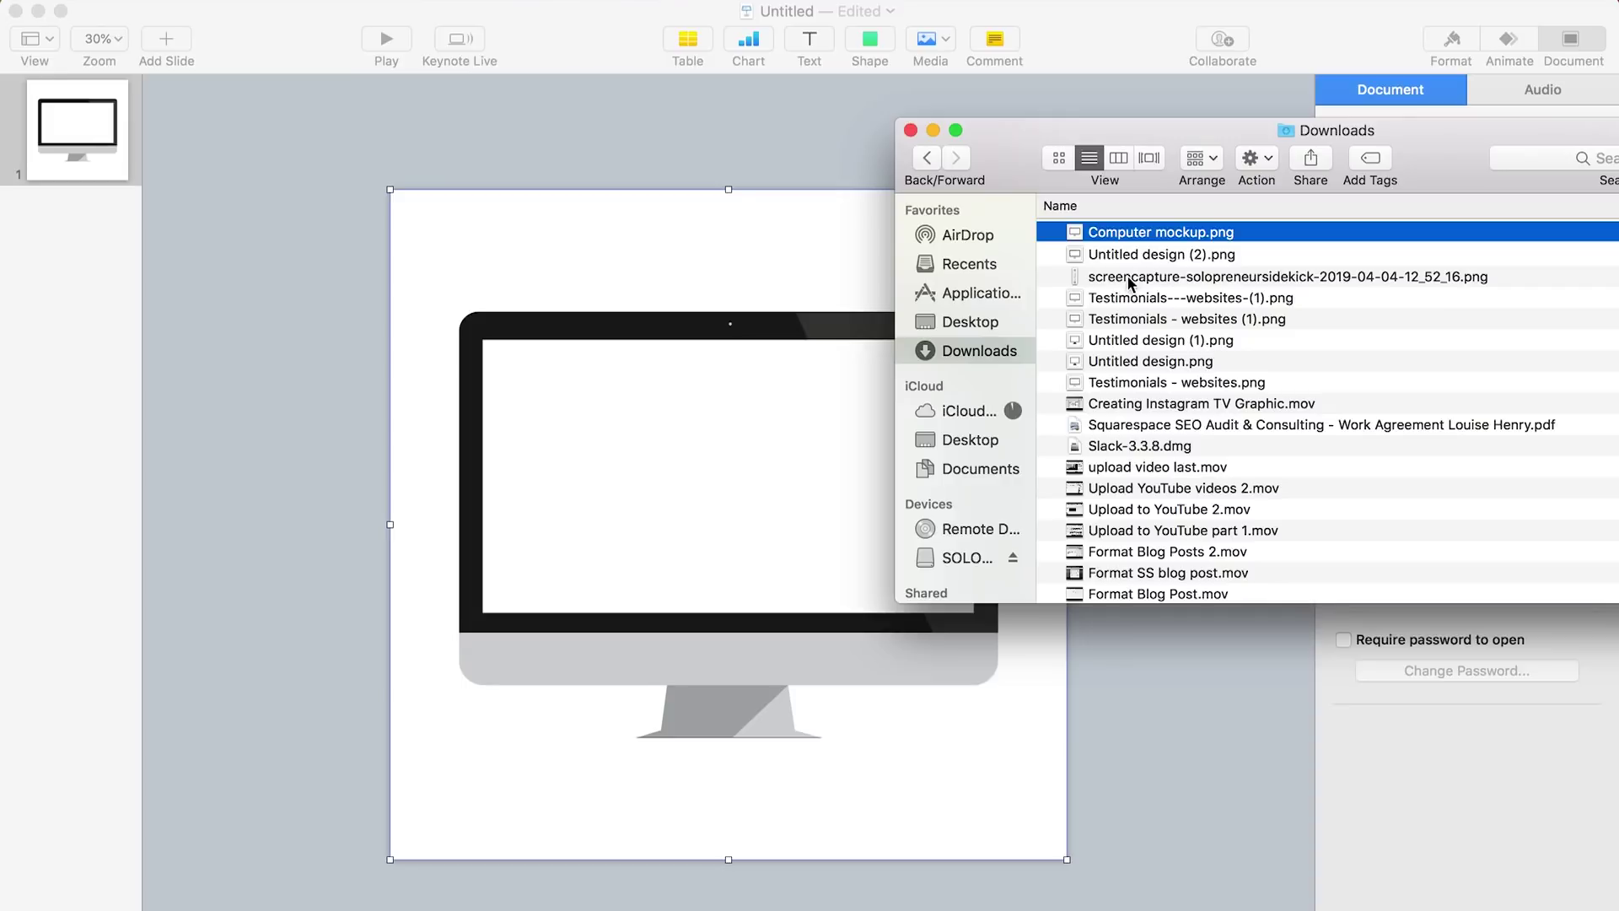
{"action": "key", "text": "super+f"}
{"action": "type", "text": "website"}
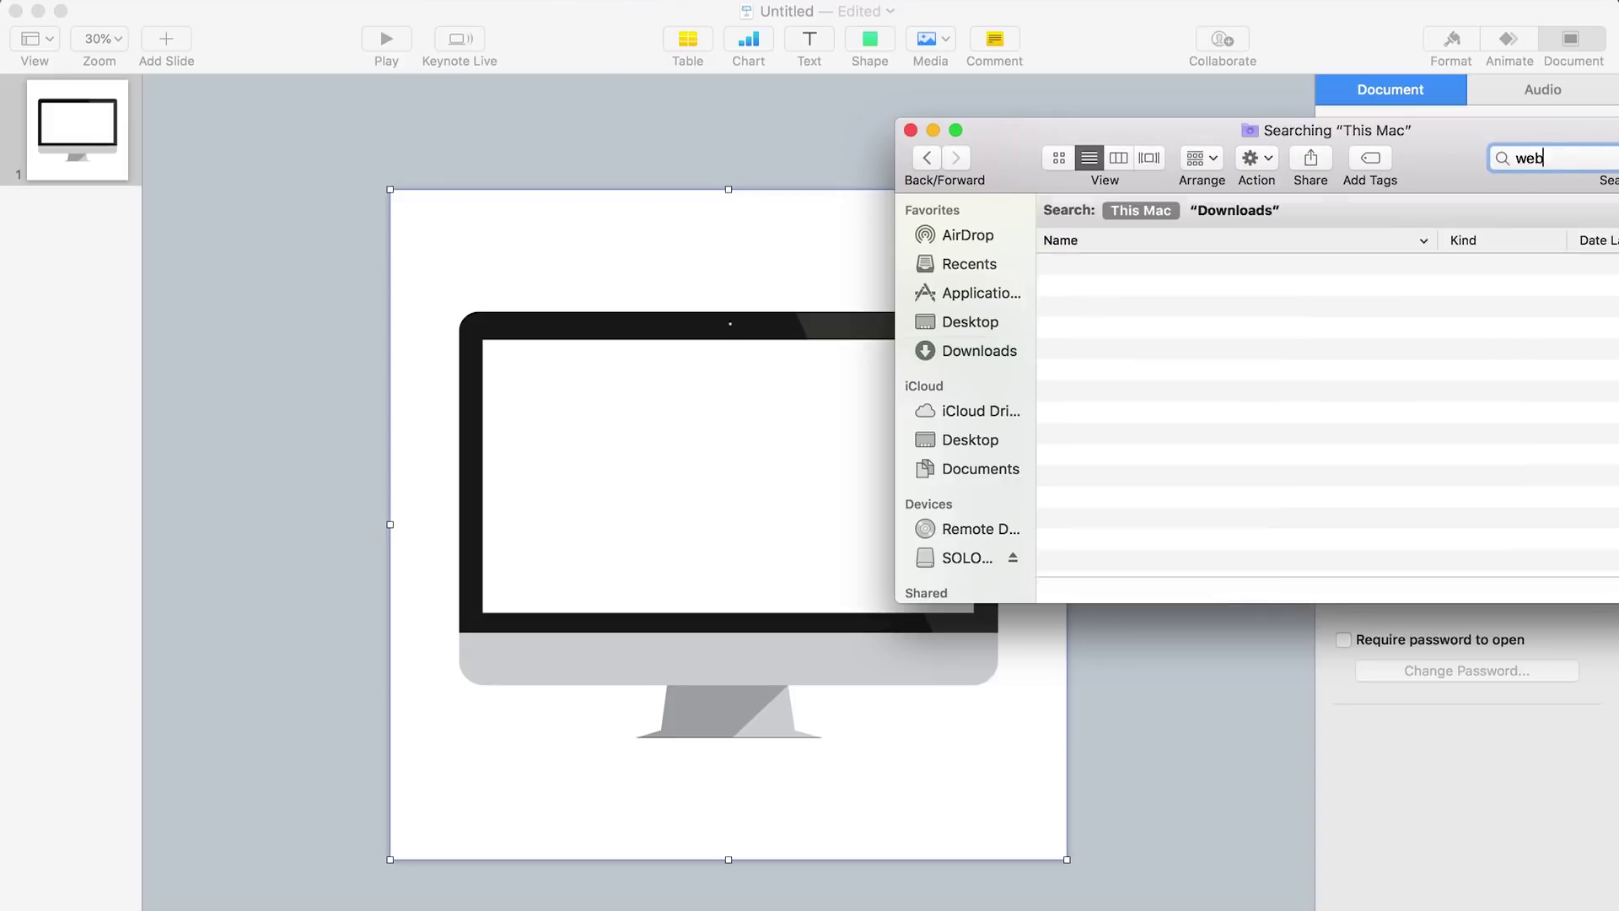
{"action": "left_click", "coordinate": [1561, 210]}
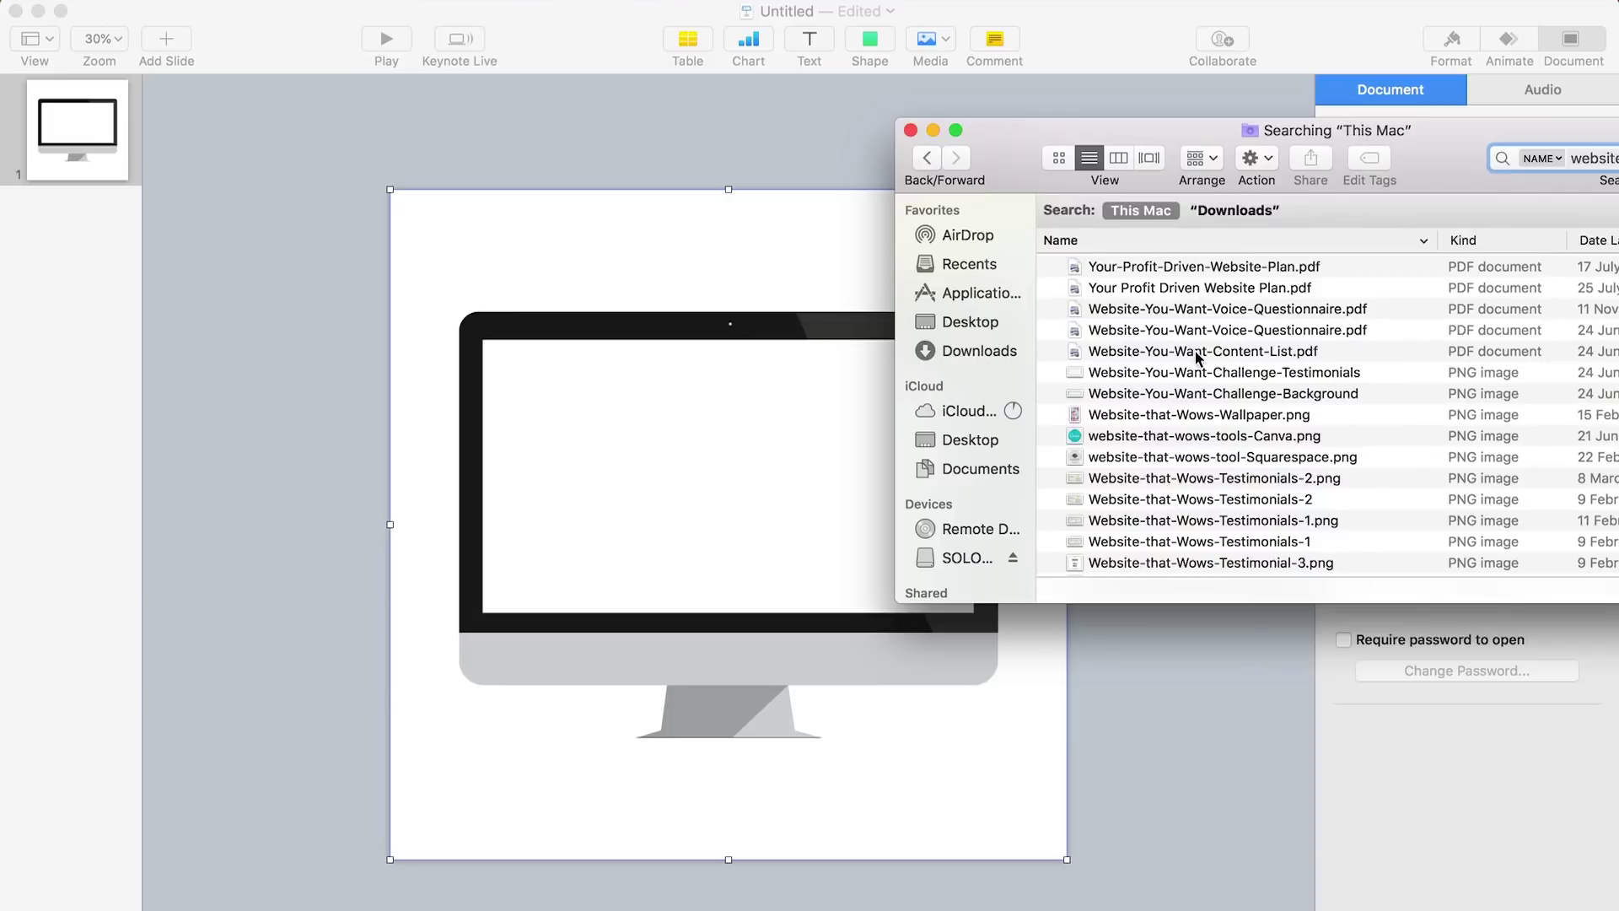
{"action": "scroll", "coordinate": [1192, 354], "scroll_direction": "down", "scroll_amount": 3}
{"action": "key", "text": "super+1"}
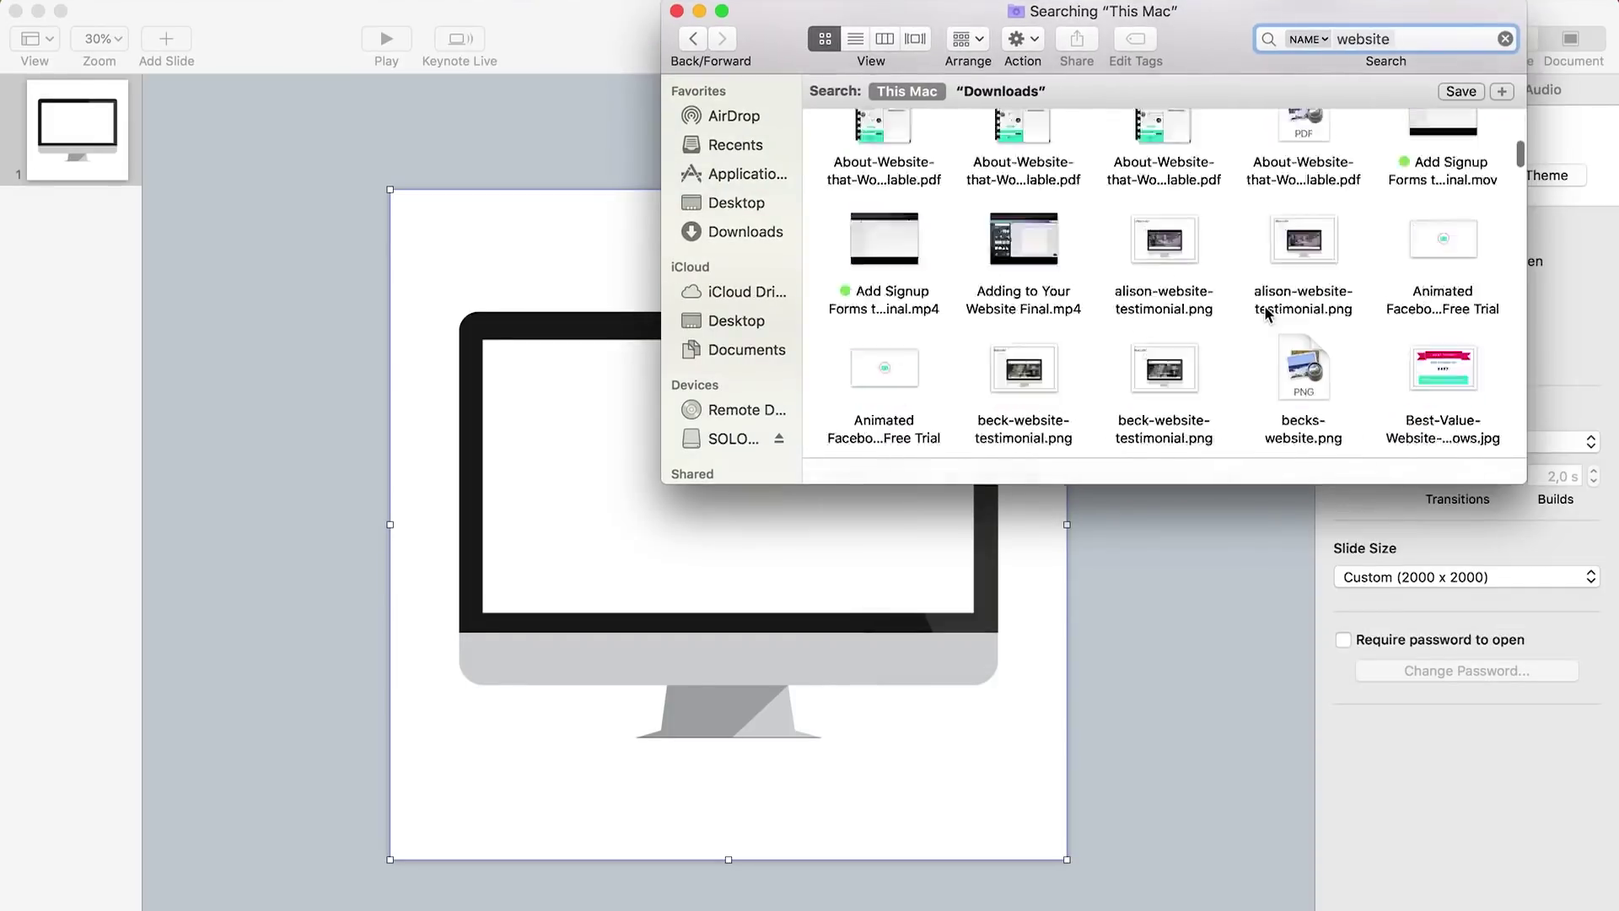
Narrow the search to 'sidekick website' and drag Solopreneur-Sidekick-Website.png onto the slide
{"action": "scroll", "coordinate": [1265, 314], "scroll_direction": "down", "scroll_amount": 5}
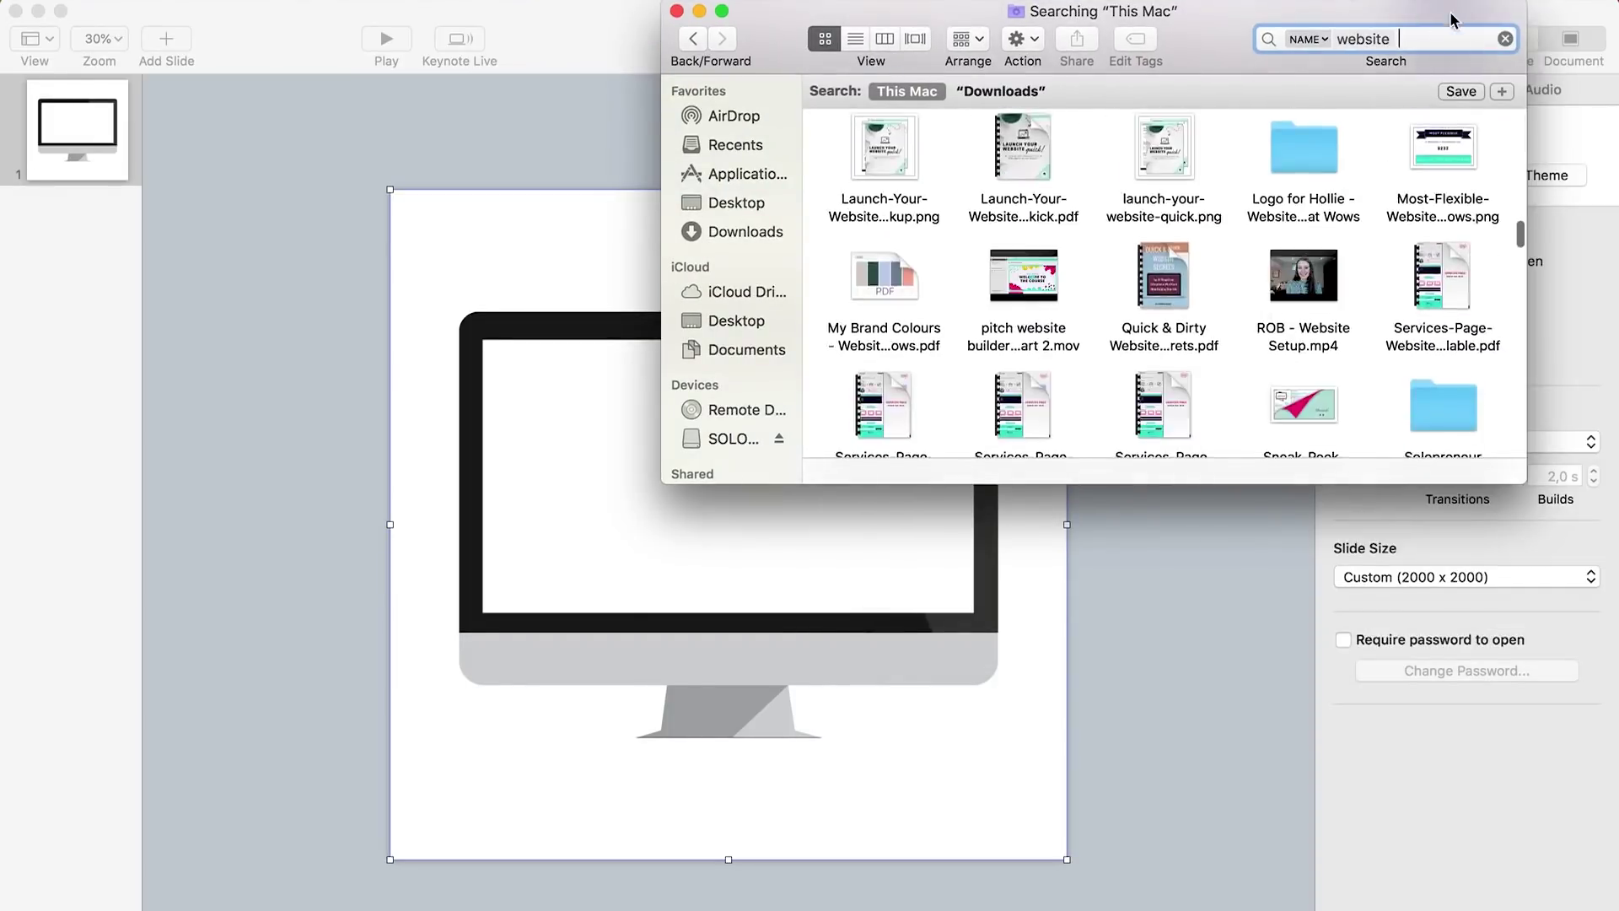
{"action": "left_click", "coordinate": [1425, 39]}
{"action": "key", "text": "BackSpace"}
{"action": "type", "text": "sidekick website"}
{"action": "left_click", "coordinate": [1374, 80]}
{"action": "left_click_drag", "start_coordinate": [1303, 156], "coordinate": [487, 362]}
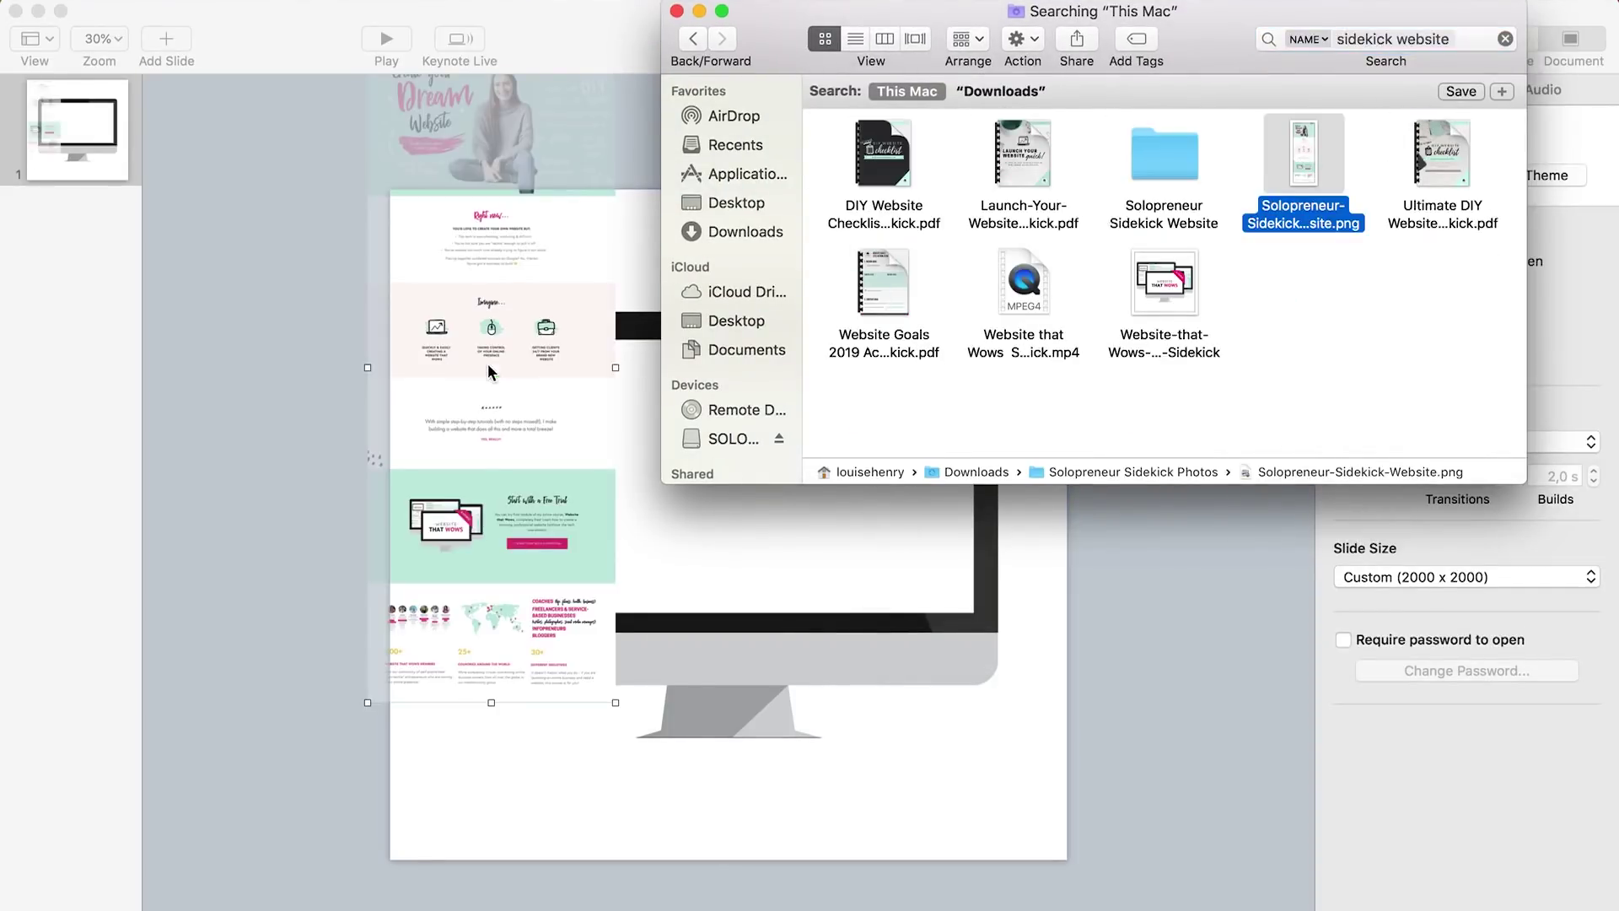
{"action": "left_click", "coordinate": [677, 11]}
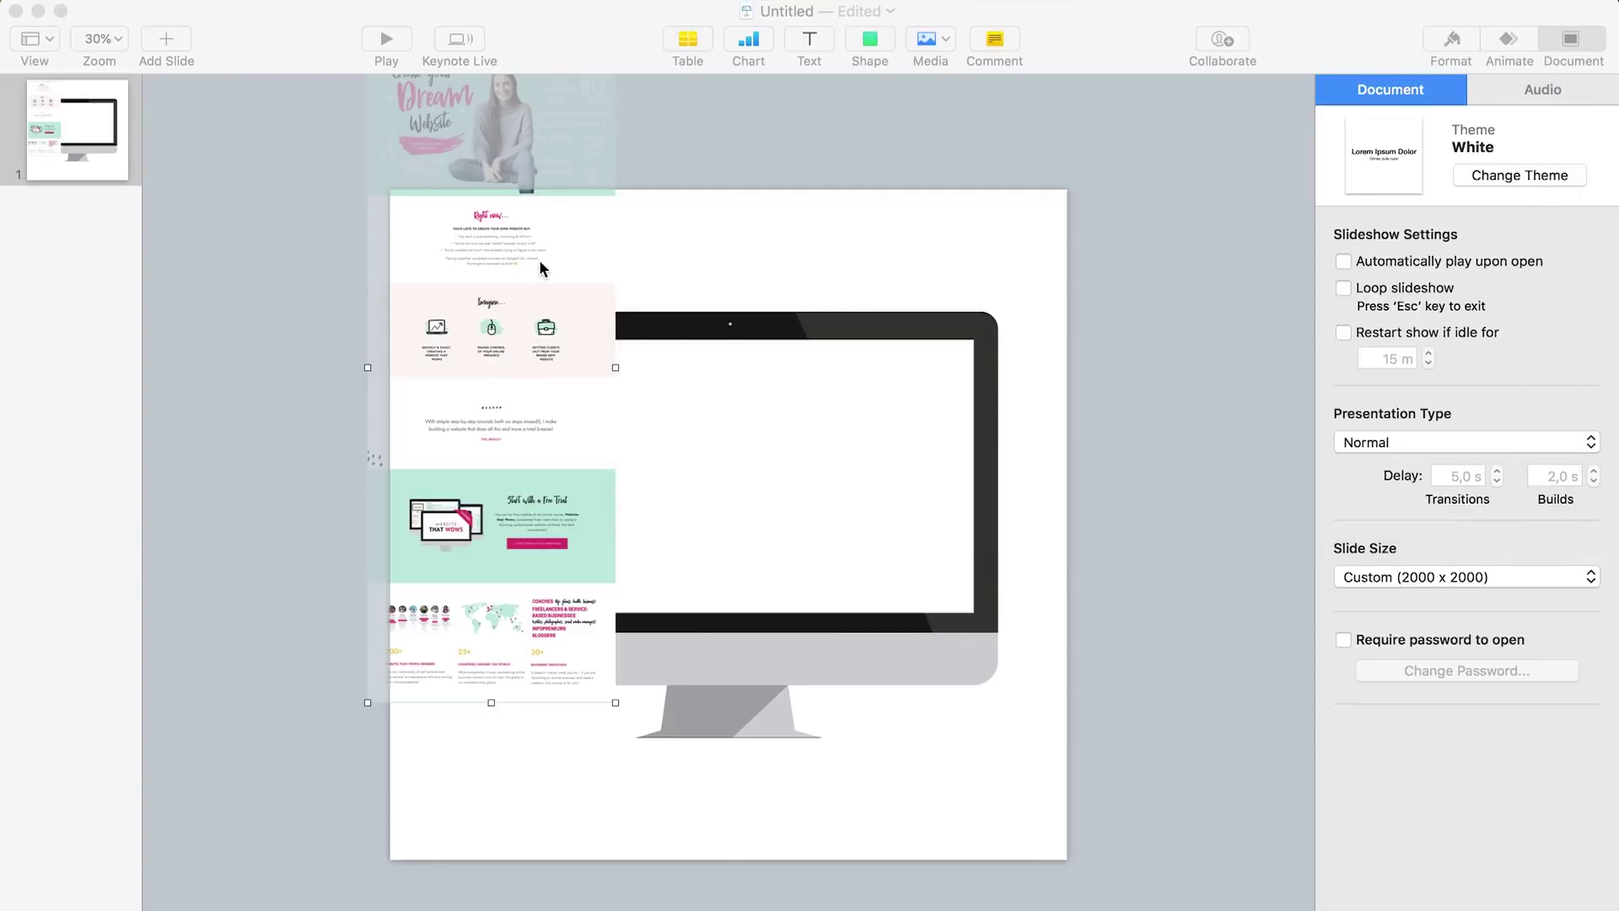
Move the screenshot onto the iMac screen, enlarge it to the screen's width, and align its top
{"action": "left_click", "coordinate": [514, 233]}
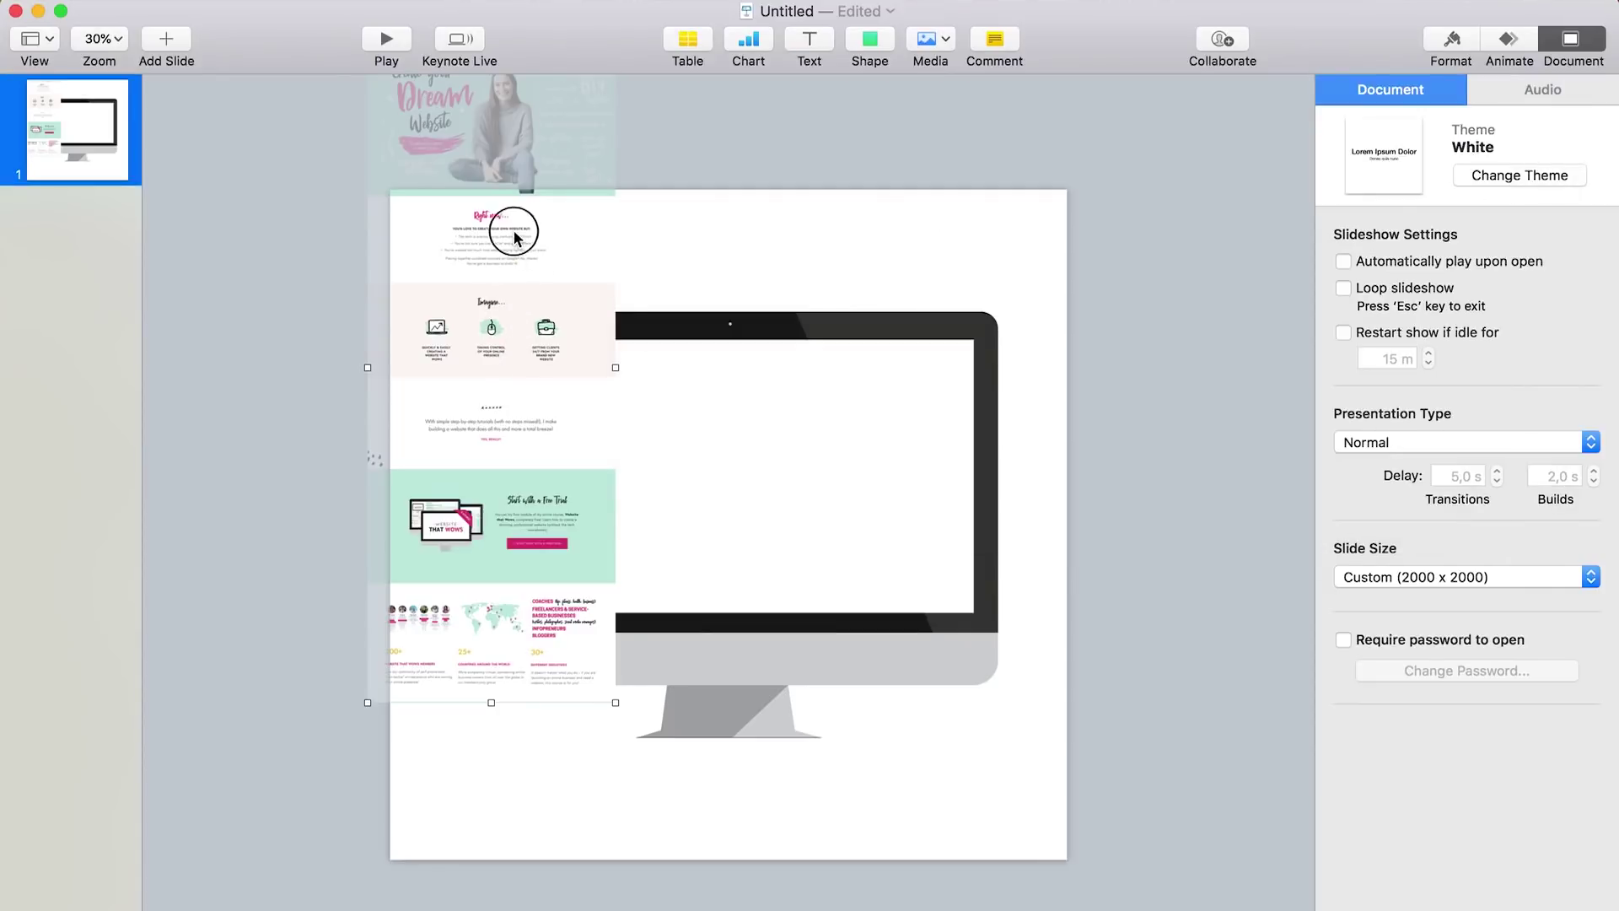
{"action": "left_click_drag", "start_coordinate": [514, 233], "coordinate": [589, 388]}
{"action": "left_click_drag", "start_coordinate": [567, 253], "coordinate": [599, 382]}
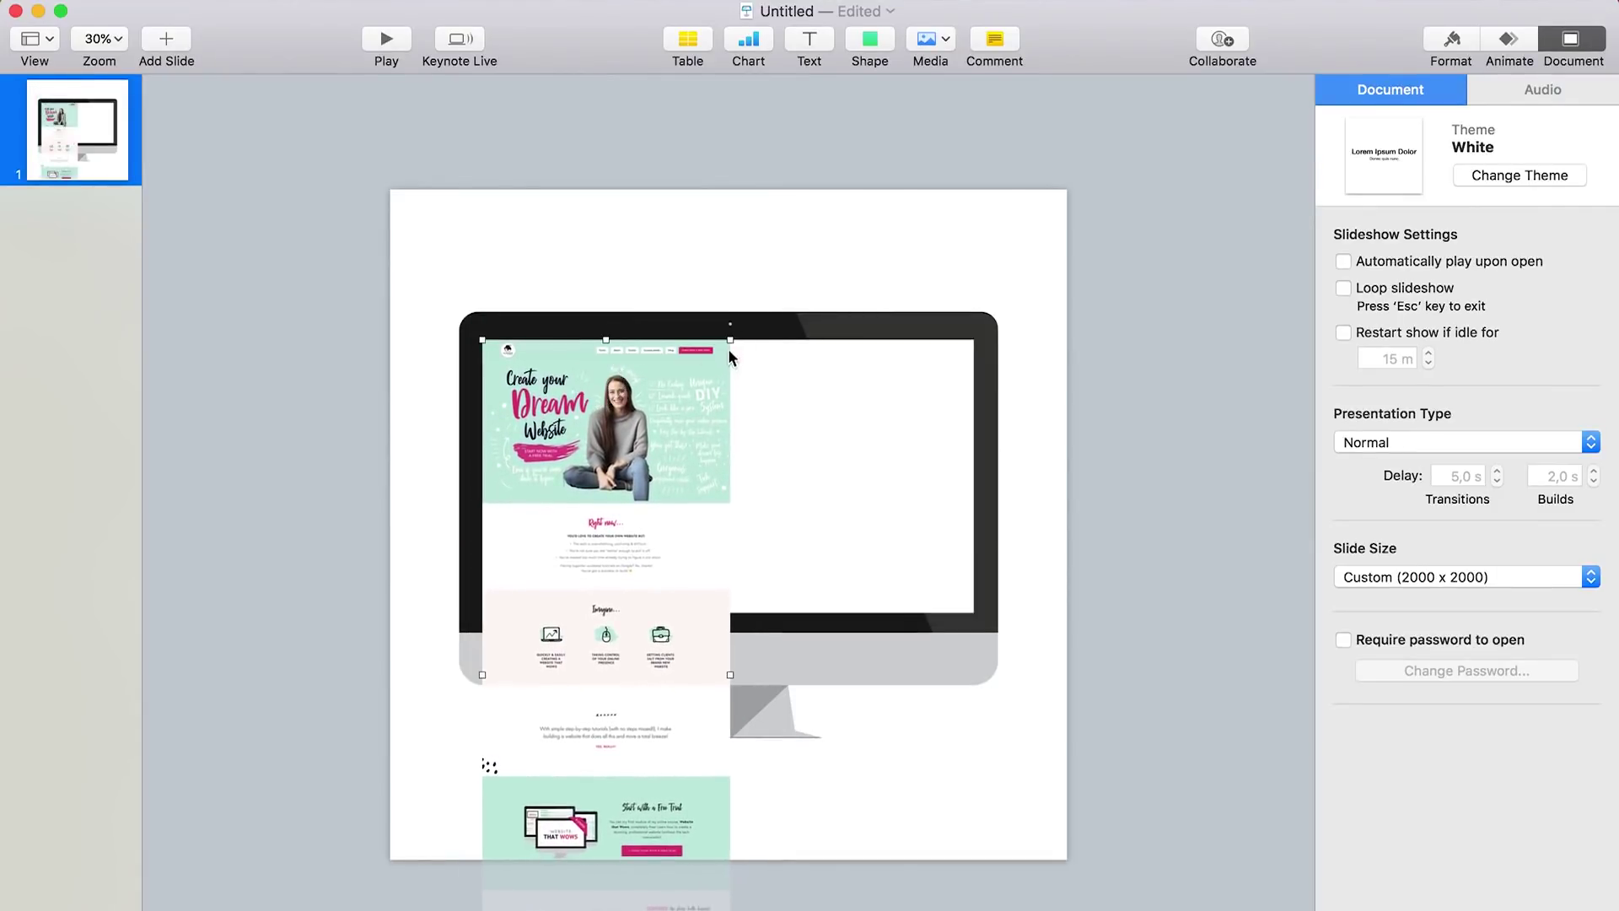
{"action": "left_click_drag", "start_coordinate": [730, 341], "coordinate": [1138, 29]}
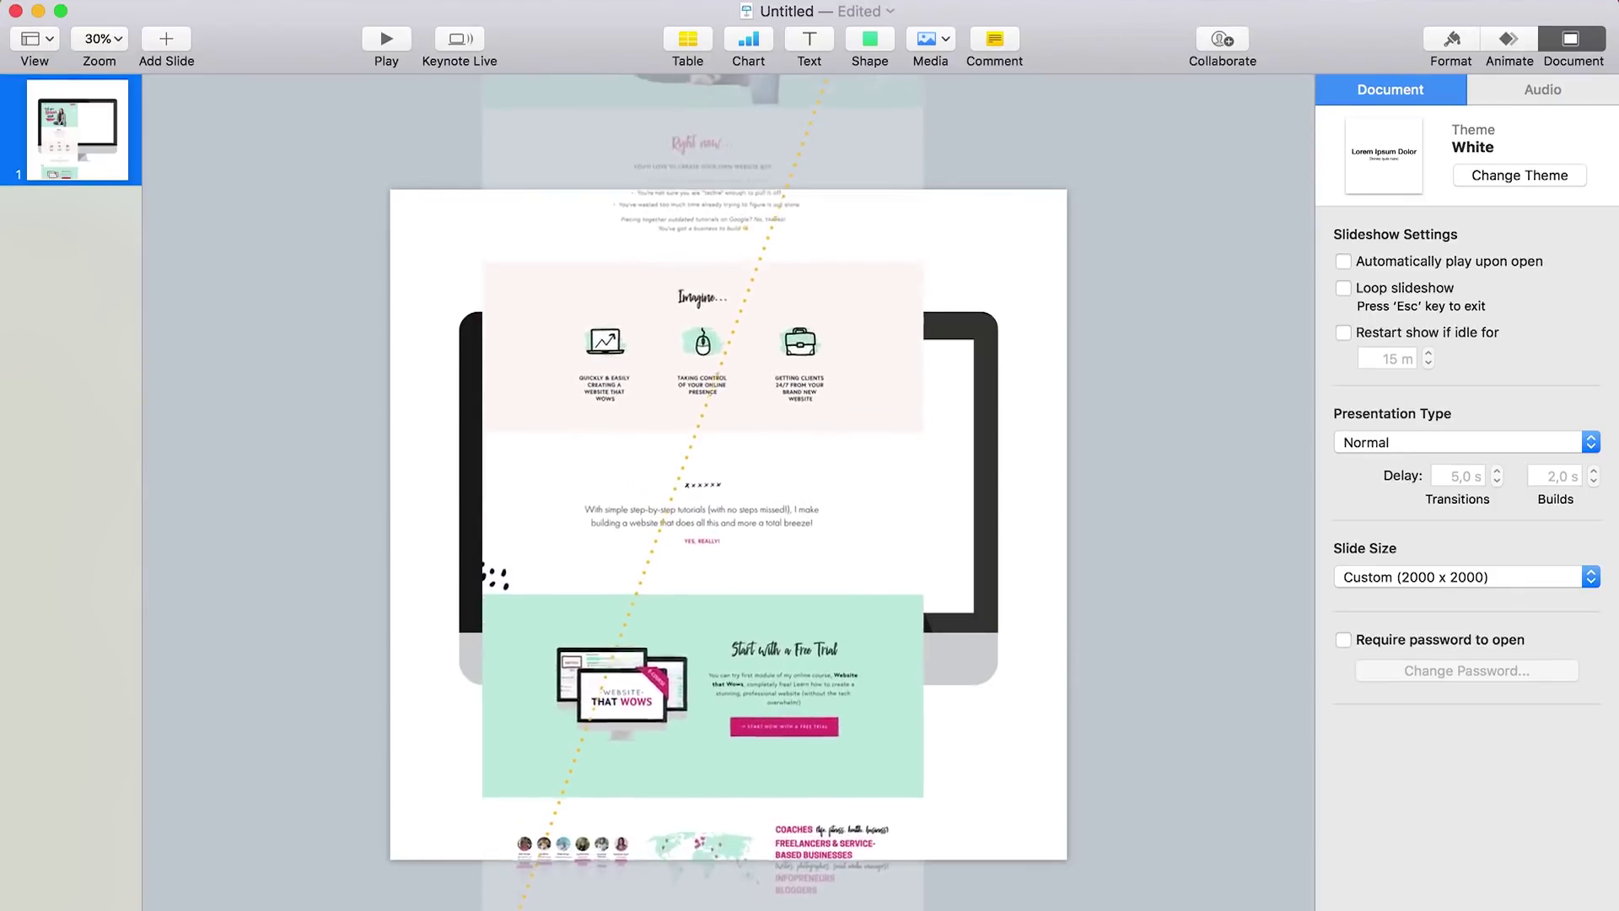
{"action": "left_click_drag", "start_coordinate": [890, 236], "coordinate": [762, 520]}
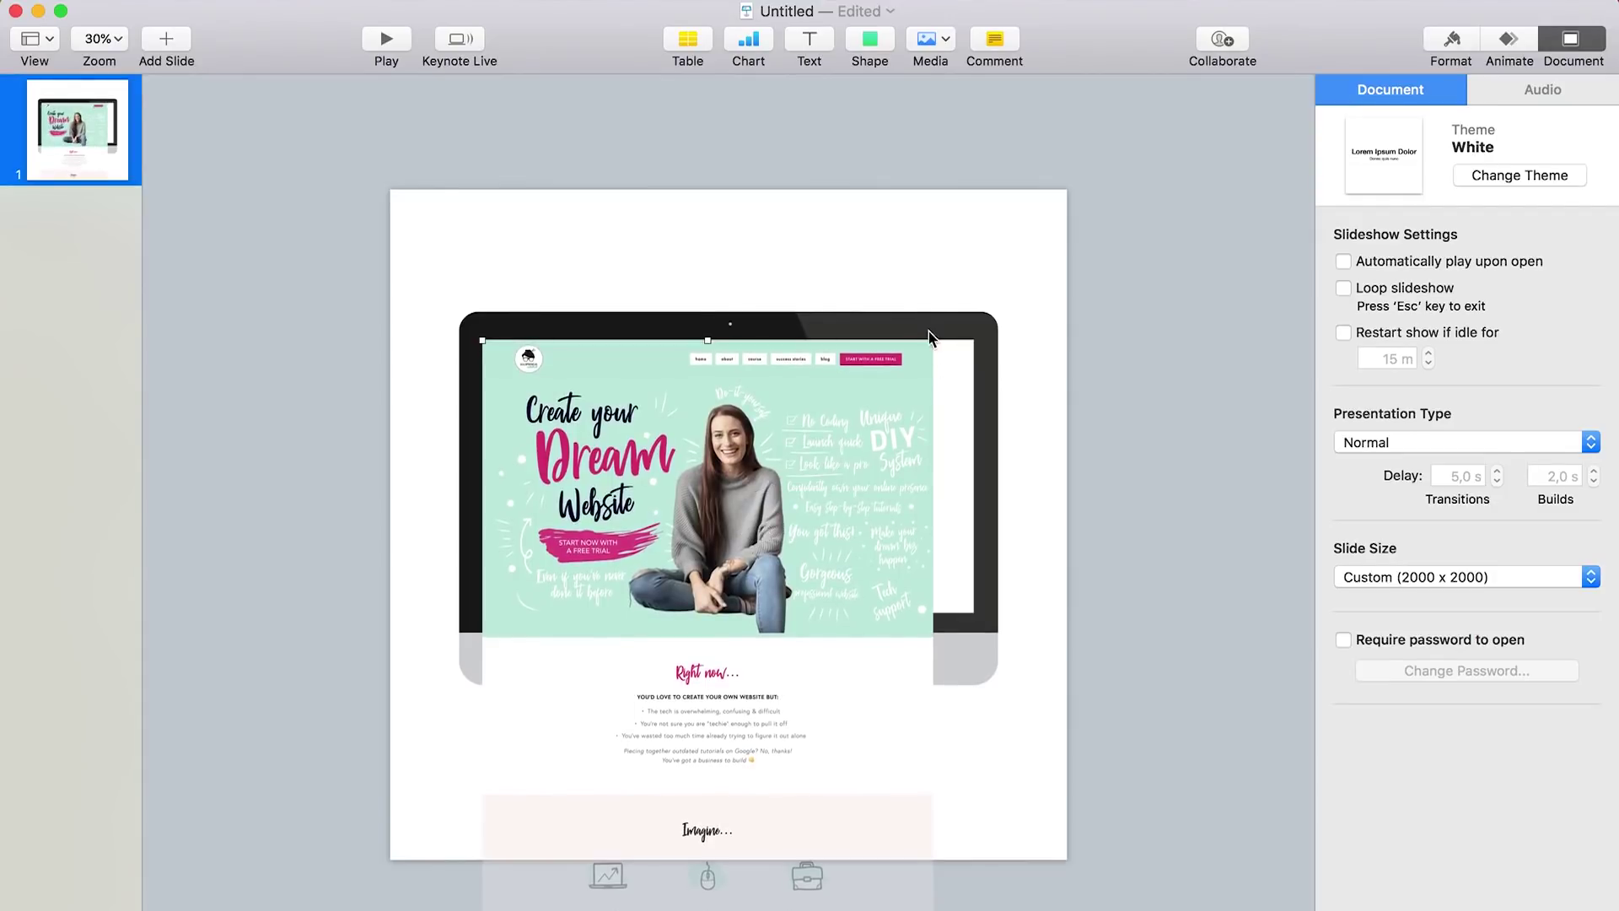
{"action": "left_click_drag", "start_coordinate": [933, 340], "coordinate": [1012, 253]}
{"action": "left_click_drag", "start_coordinate": [856, 422], "coordinate": [862, 507]}
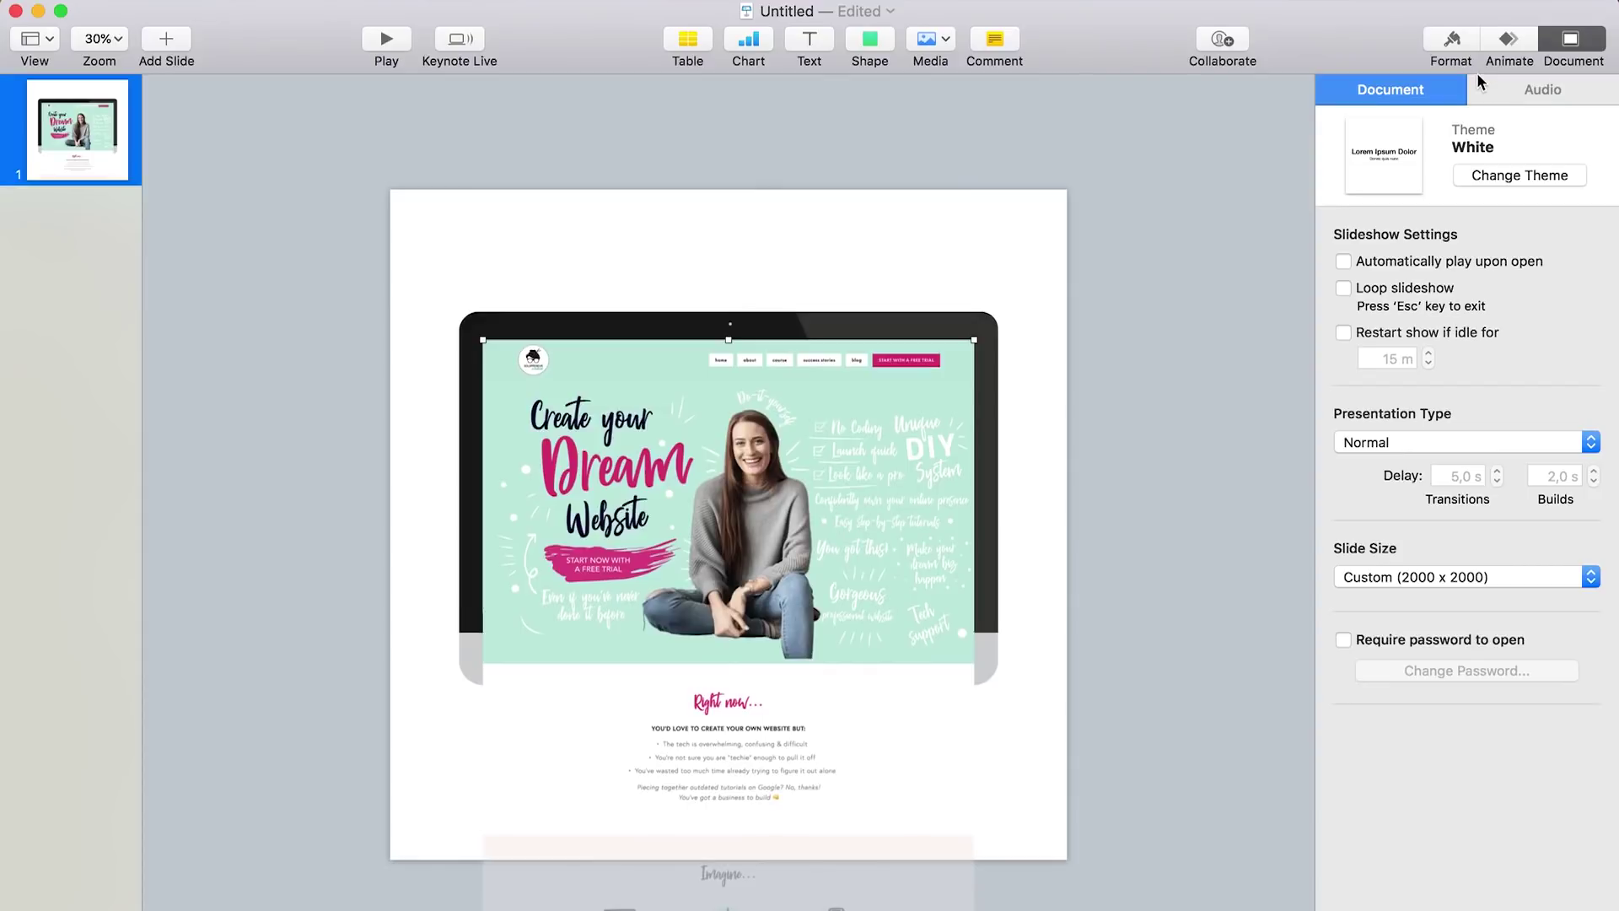
Send the website screenshot to the back, behind the iMac mockup, using Arrange > Back
{"action": "left_click", "coordinate": [1456, 41]}
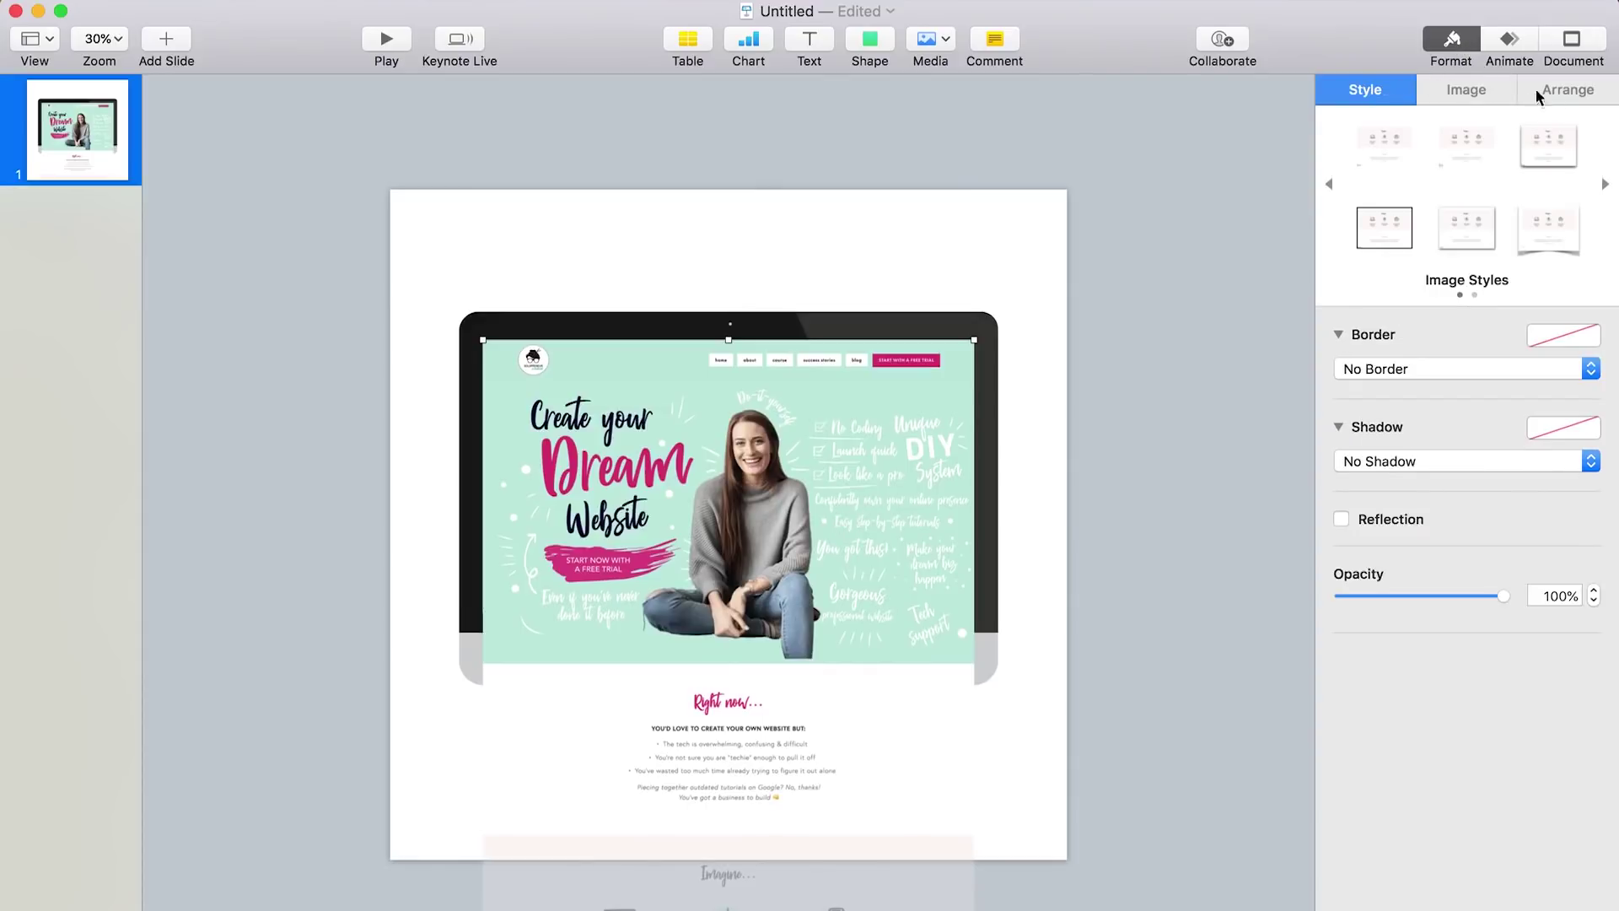
{"action": "left_click", "coordinate": [1561, 98]}
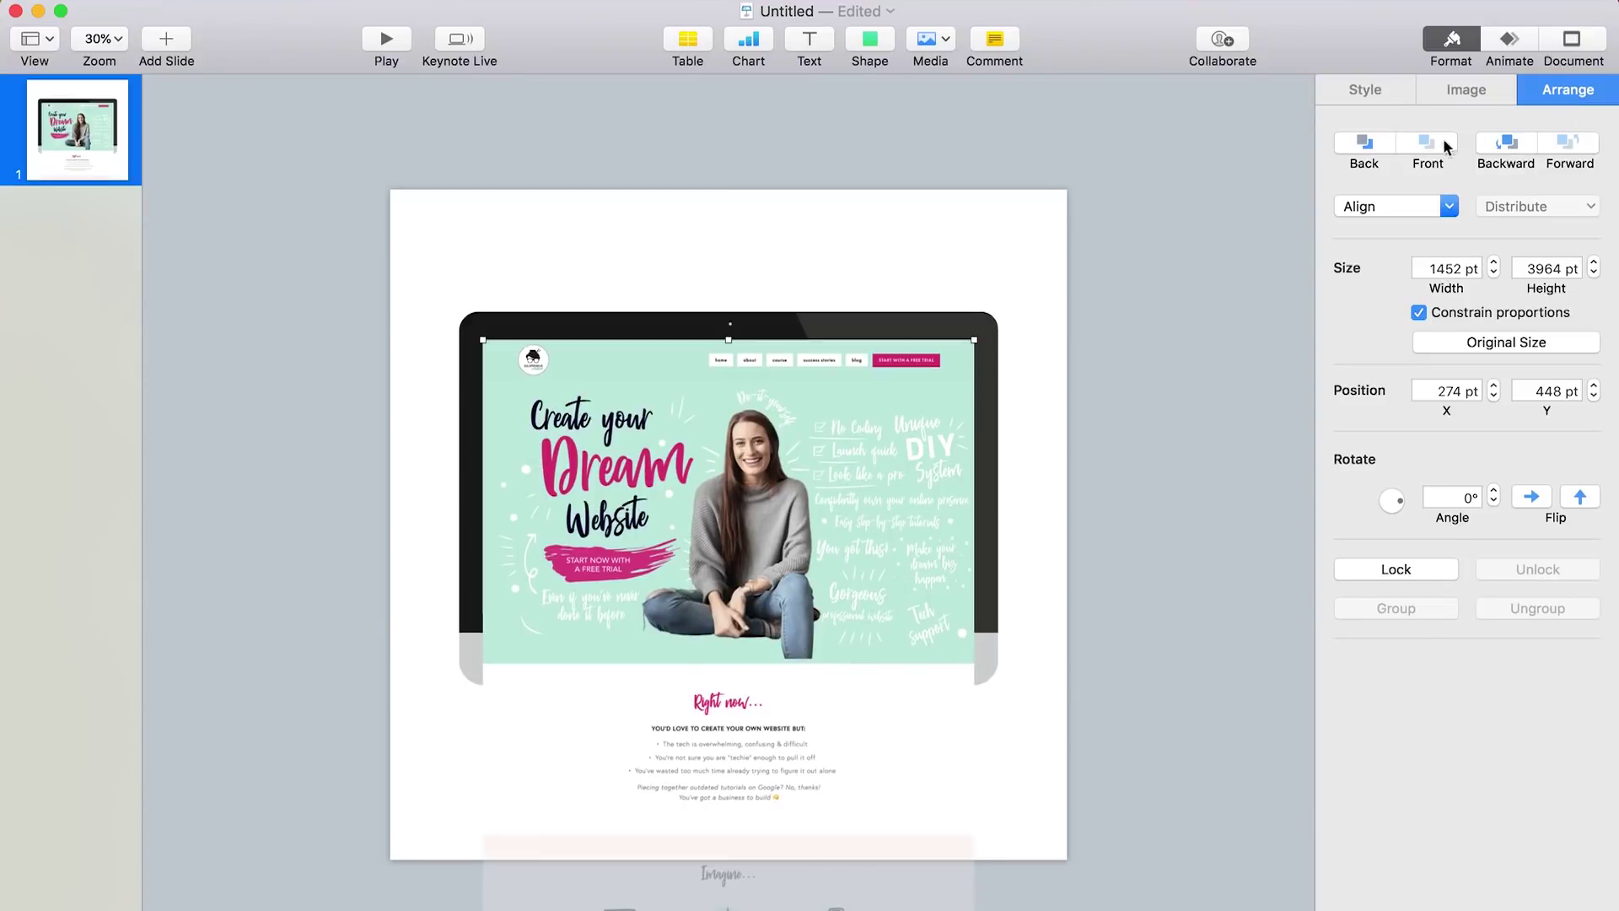
{"action": "left_click", "coordinate": [1373, 145]}
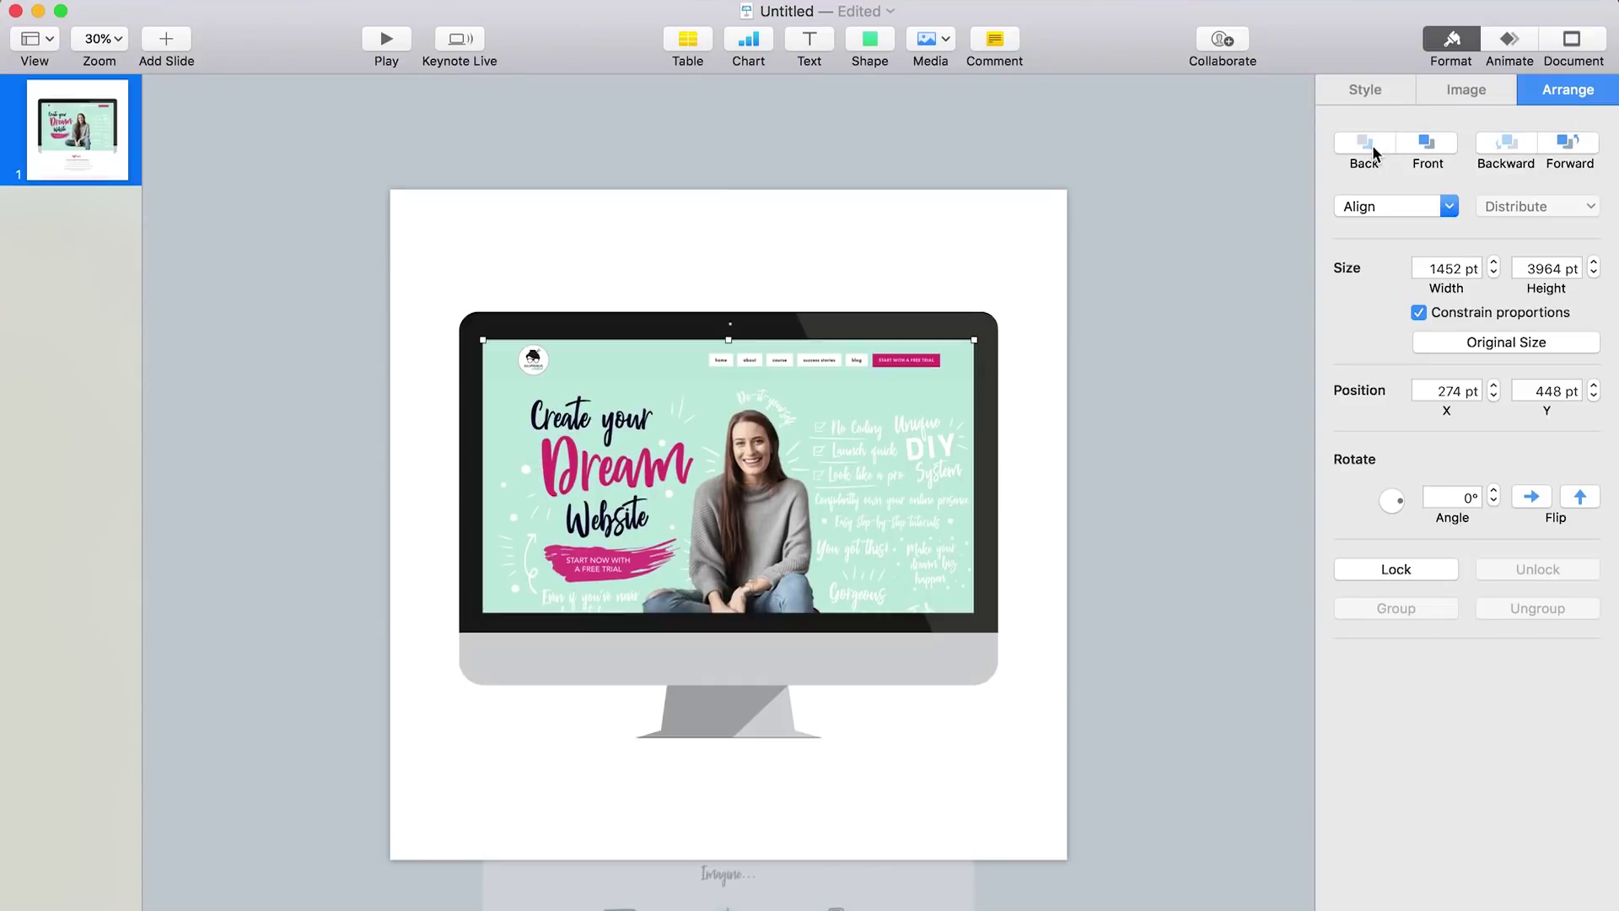
{"action": "left_click", "coordinate": [1141, 282]}
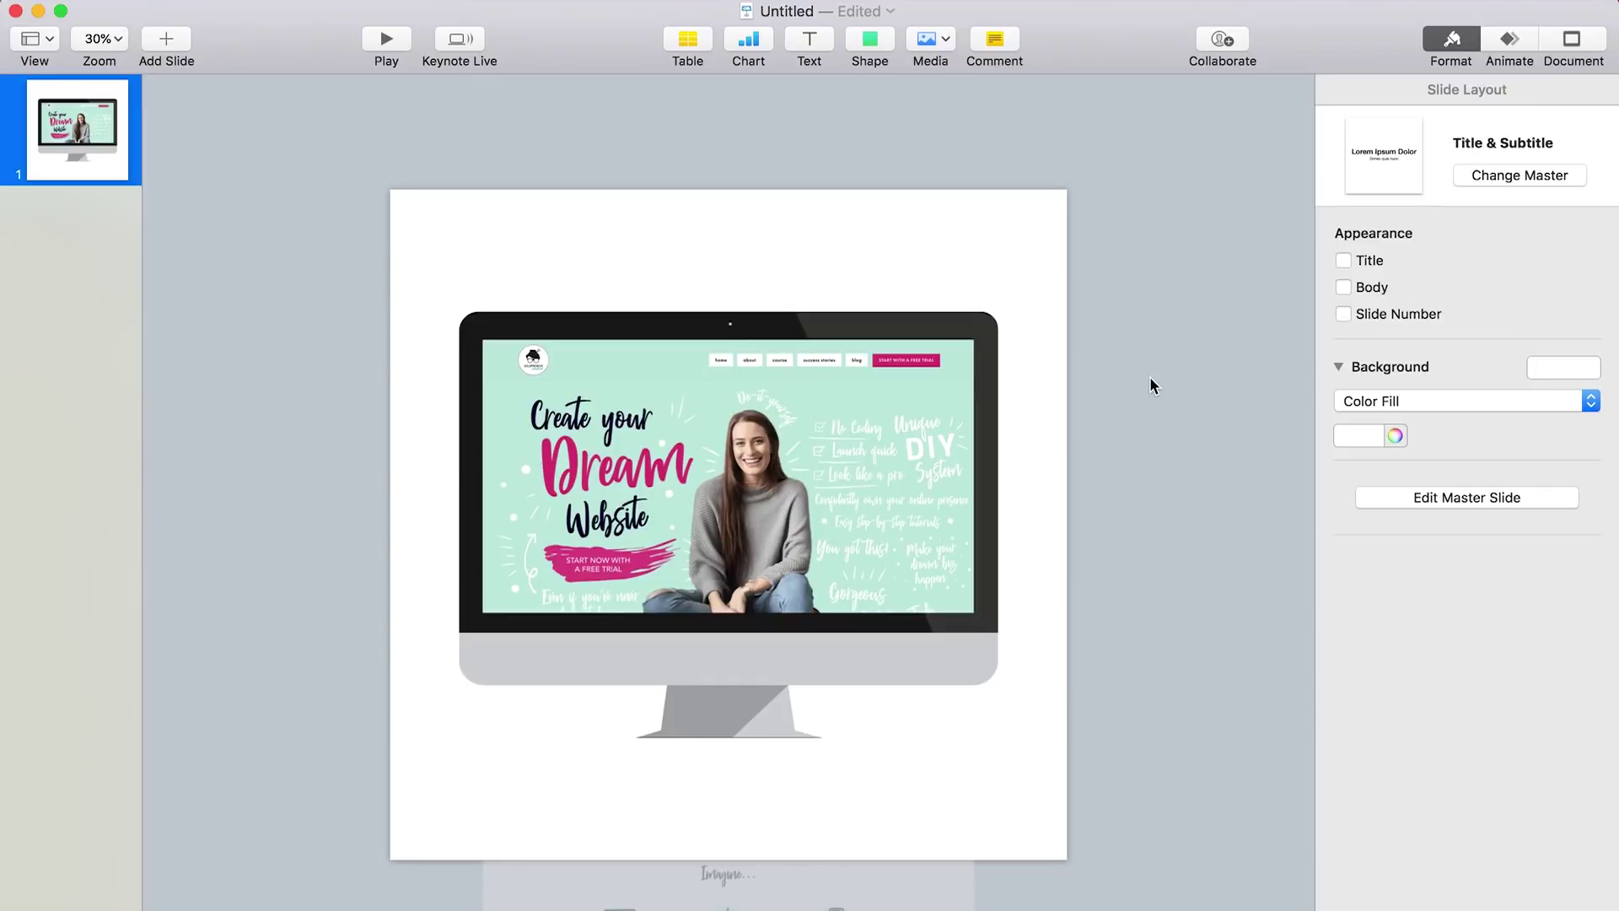
Add a Move action animation to the website screenshot in the Animate inspector
{"action": "left_click", "coordinate": [890, 437]}
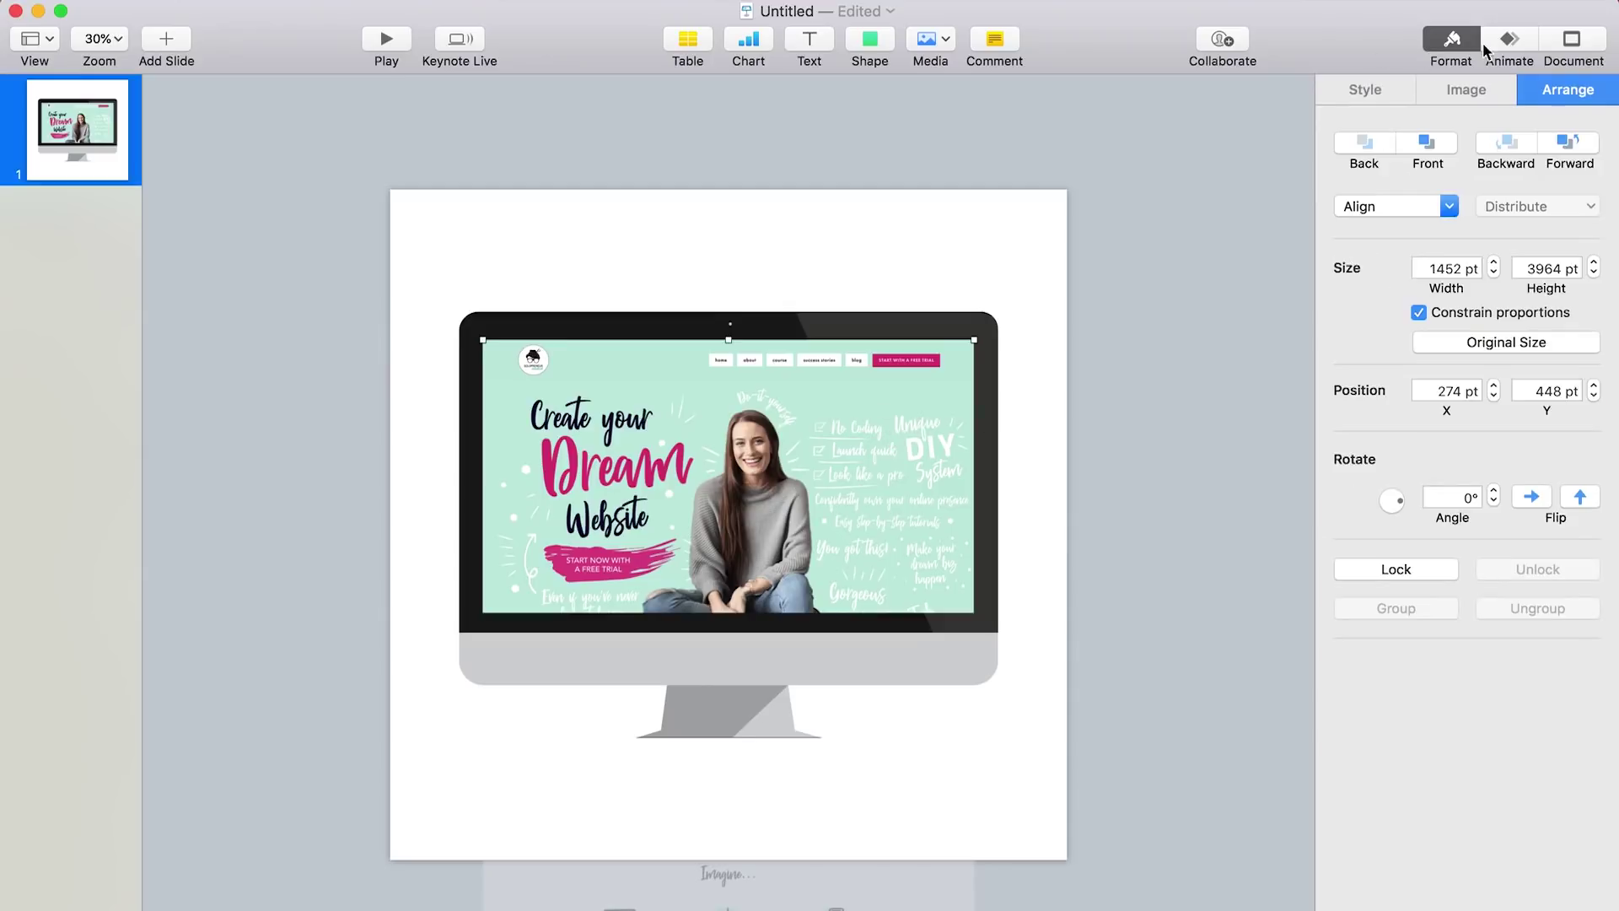
{"action": "left_click", "coordinate": [1511, 46]}
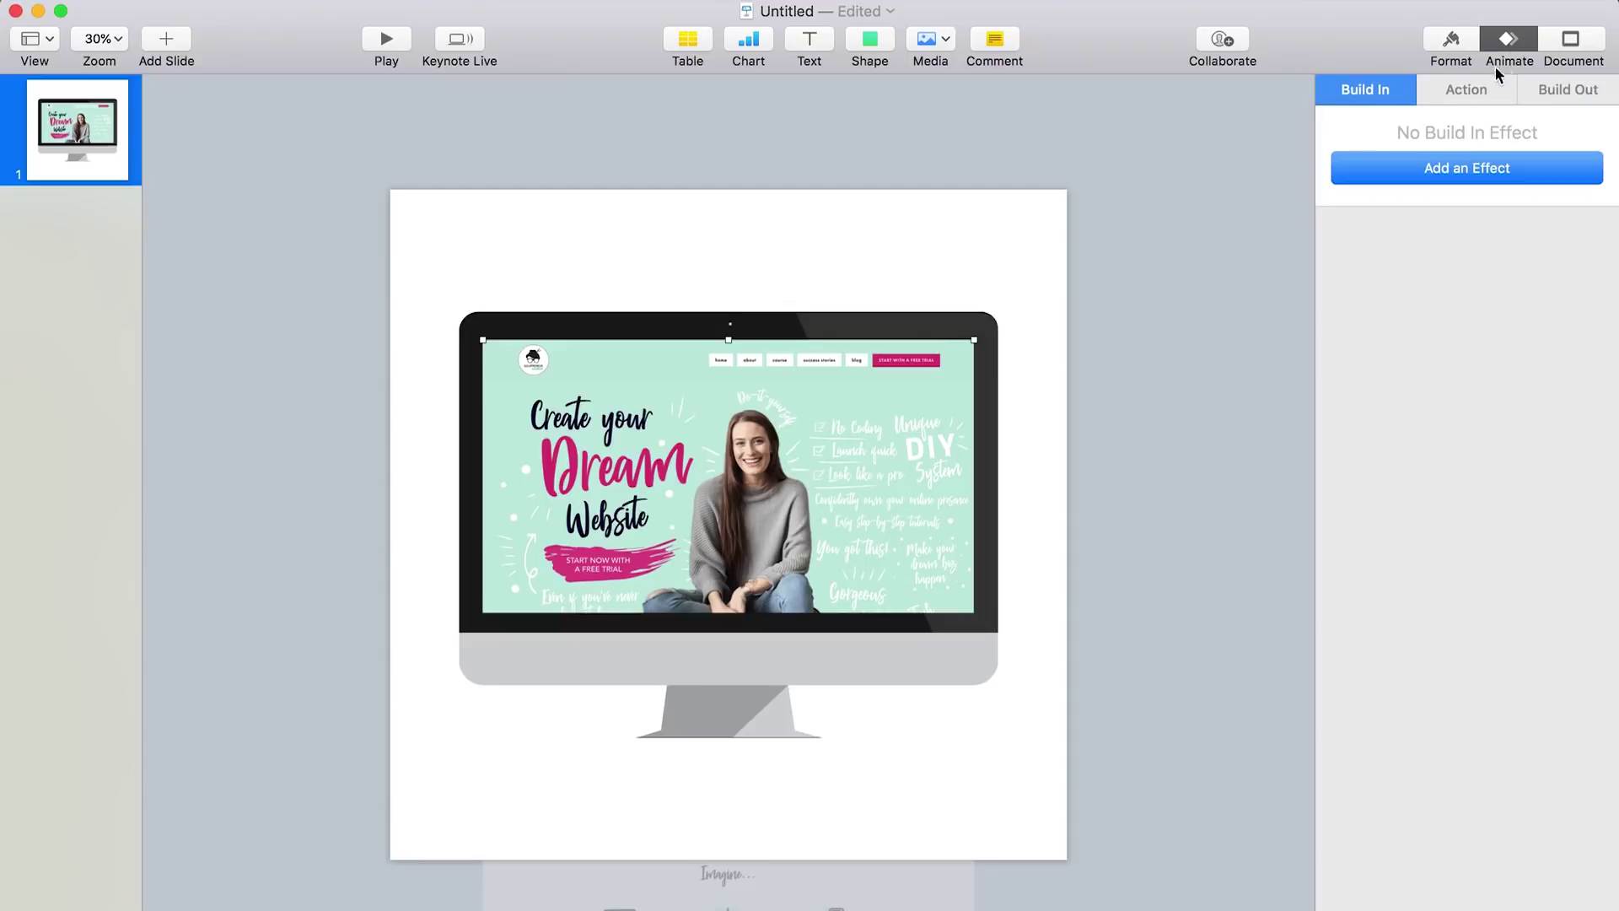
{"action": "left_click", "coordinate": [1476, 89]}
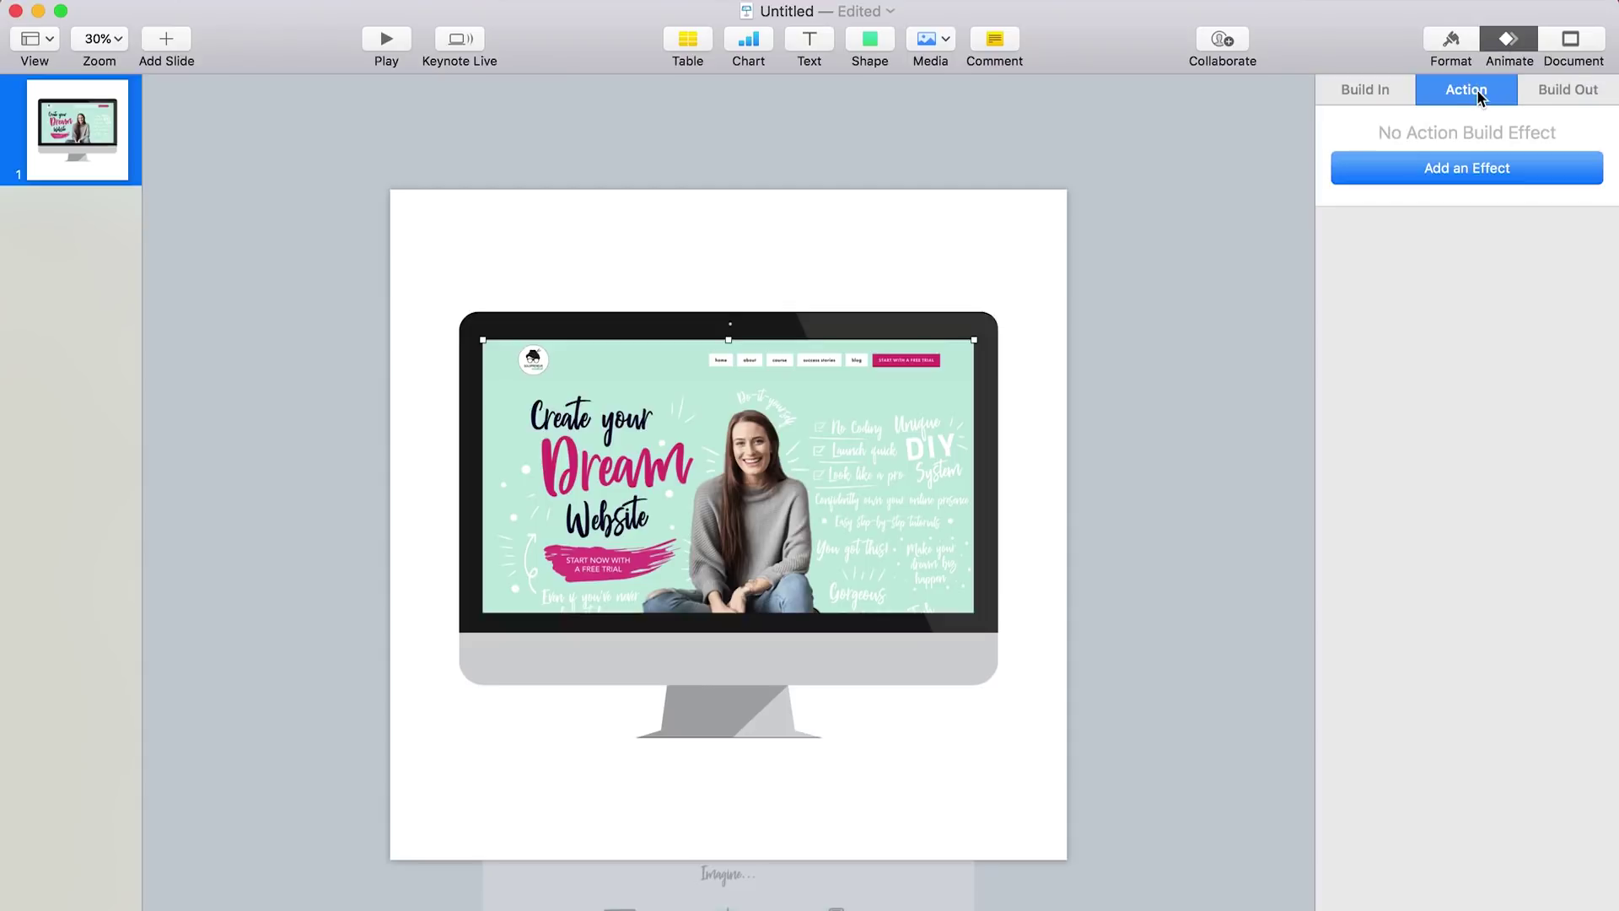
{"action": "left_click", "coordinate": [1468, 169]}
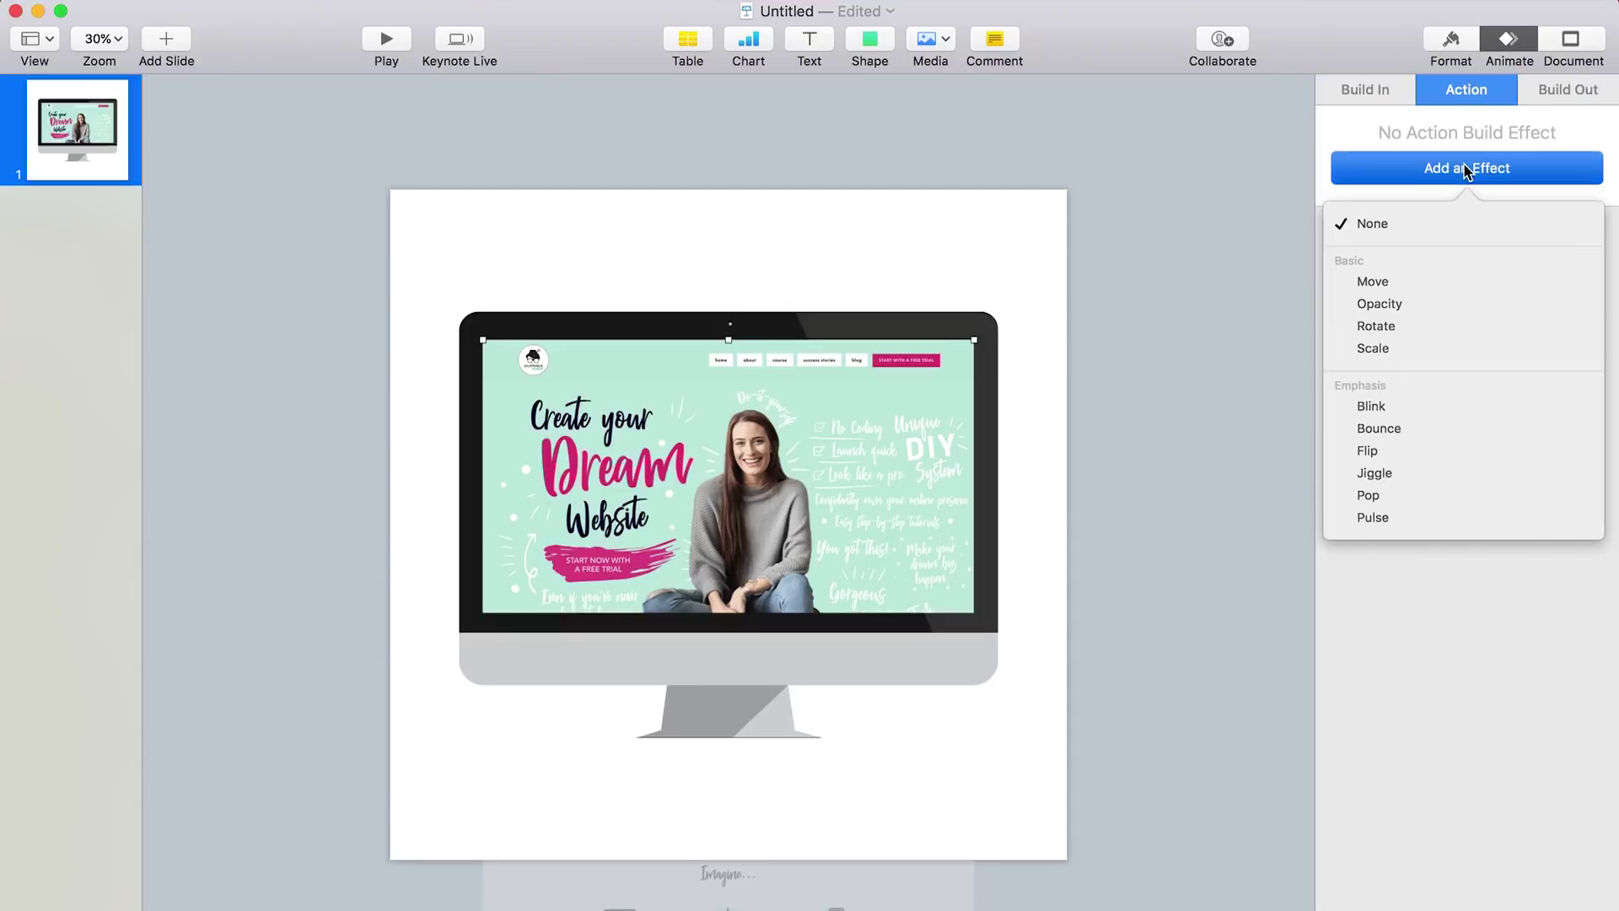
{"action": "left_click", "coordinate": [1440, 281]}
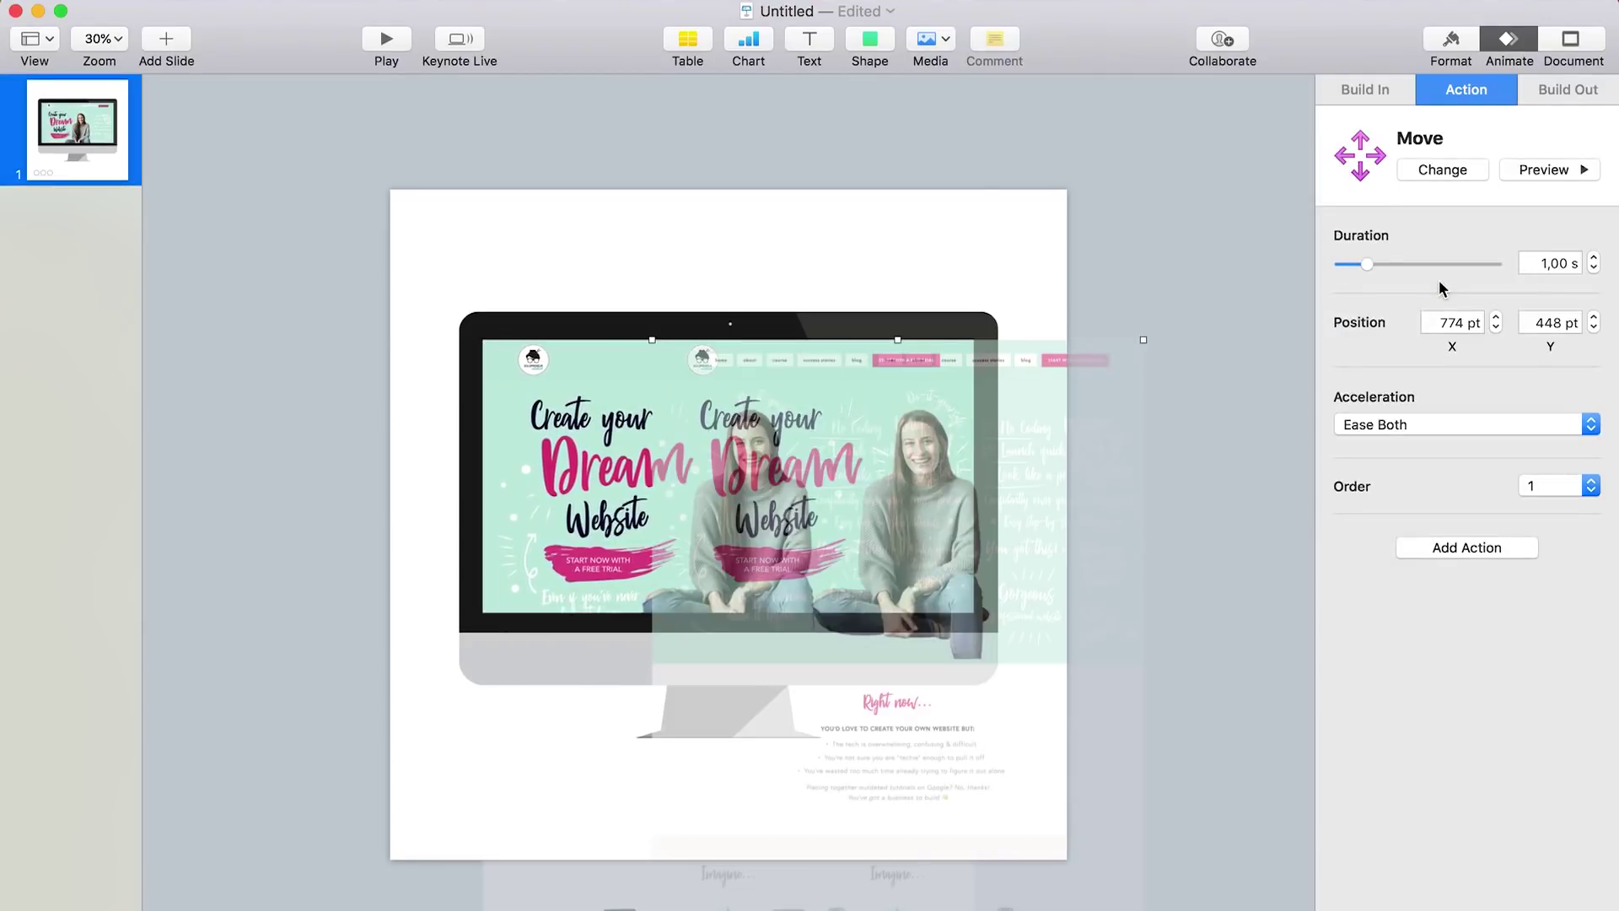
{"action": "key", "text": "super+minus"}
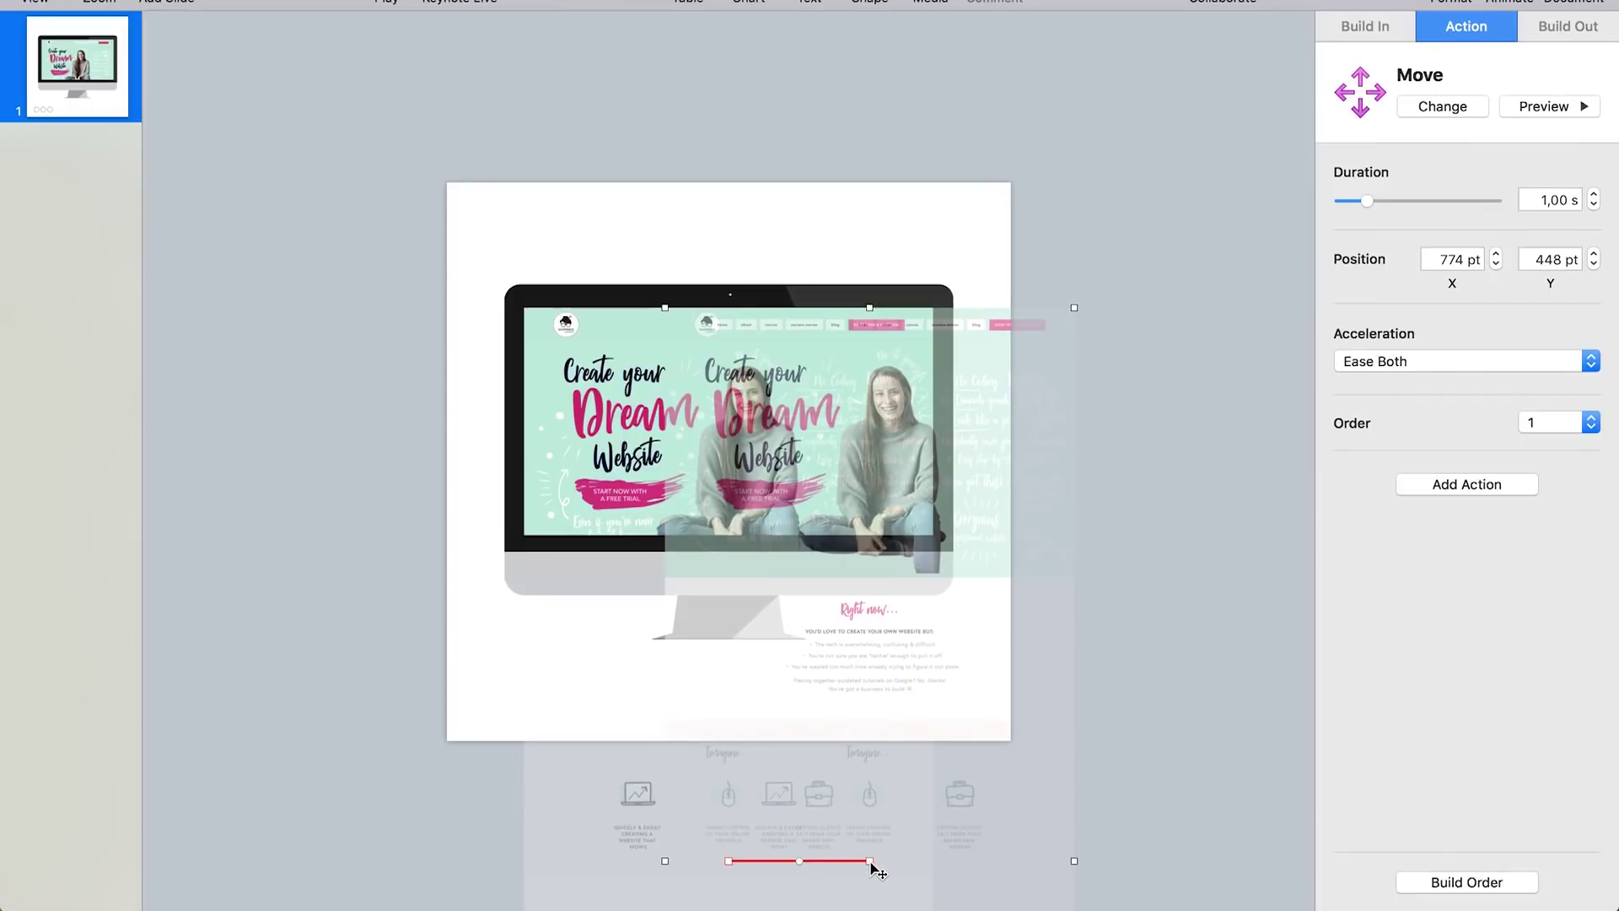
Point the motion path straight up to 269, -1313 pt, set 4 s duration, and preview
{"action": "left_click_drag", "start_coordinate": [873, 864], "coordinate": [730, 868]}
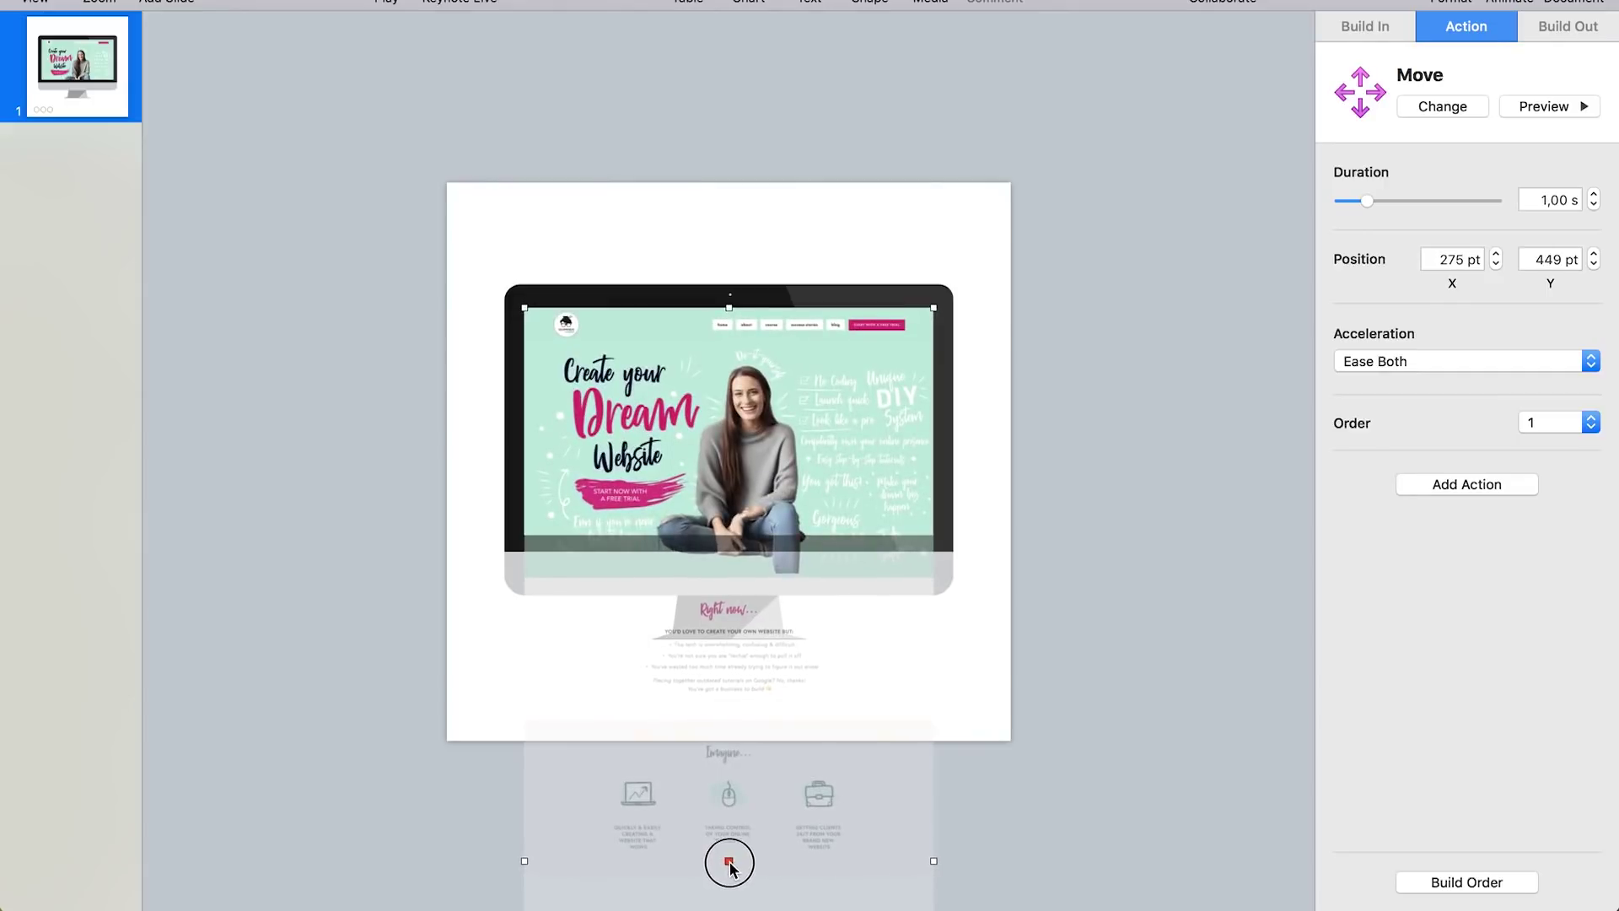
{"action": "left_click_drag", "start_coordinate": [730, 868], "coordinate": [731, 376]}
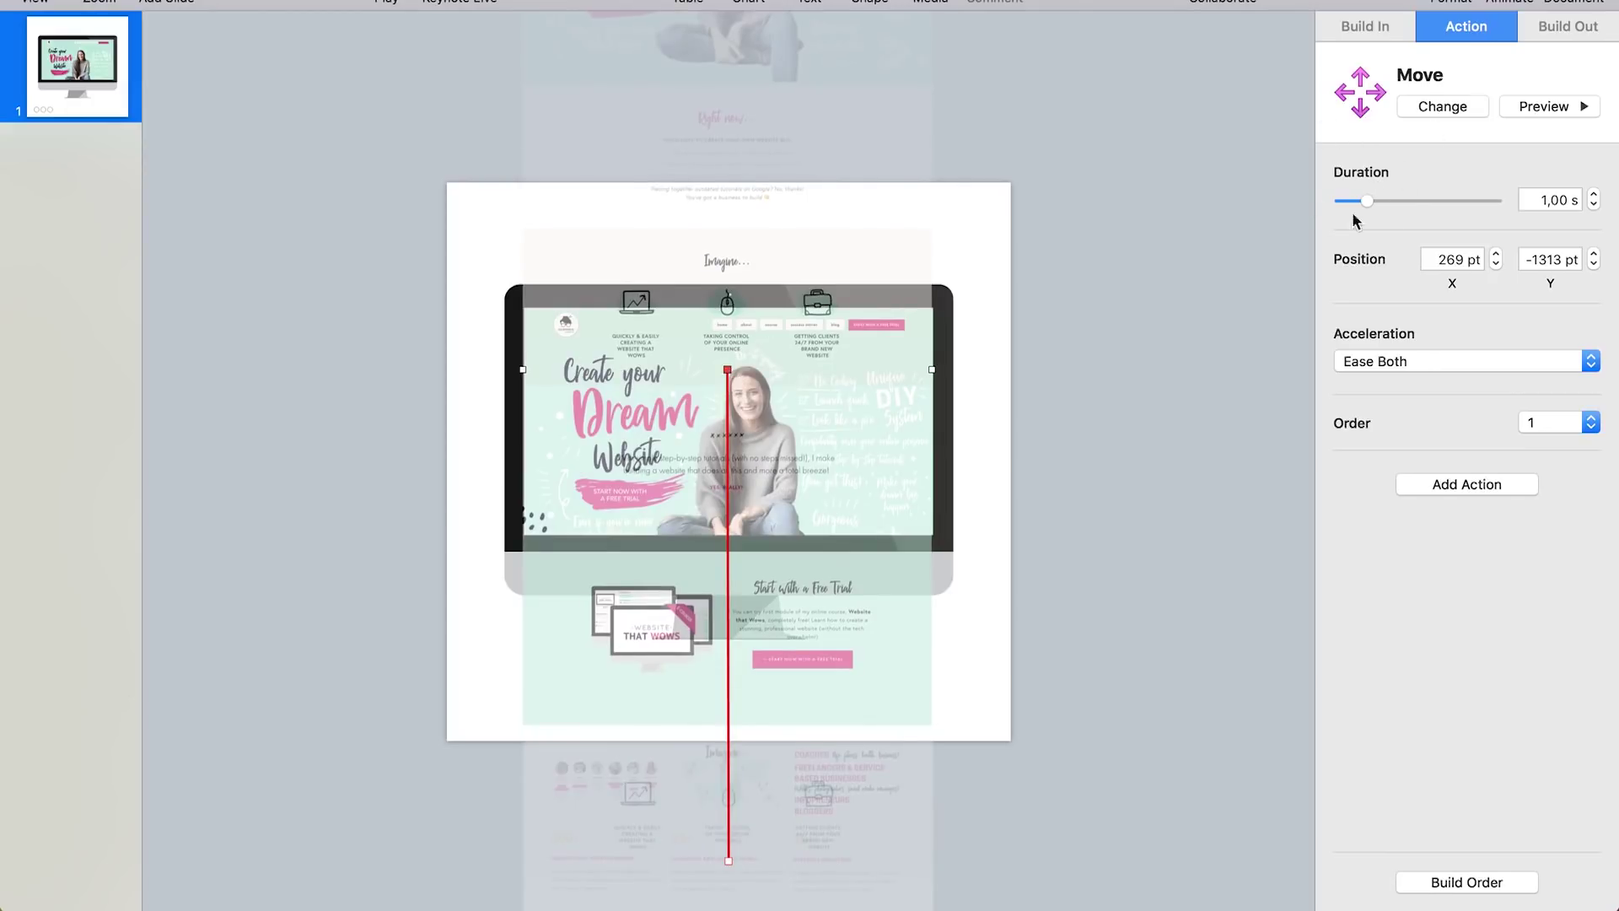
{"action": "left_click_drag", "start_coordinate": [1367, 201], "coordinate": [1398, 204]}
{"action": "left_click", "coordinate": [1546, 110]}
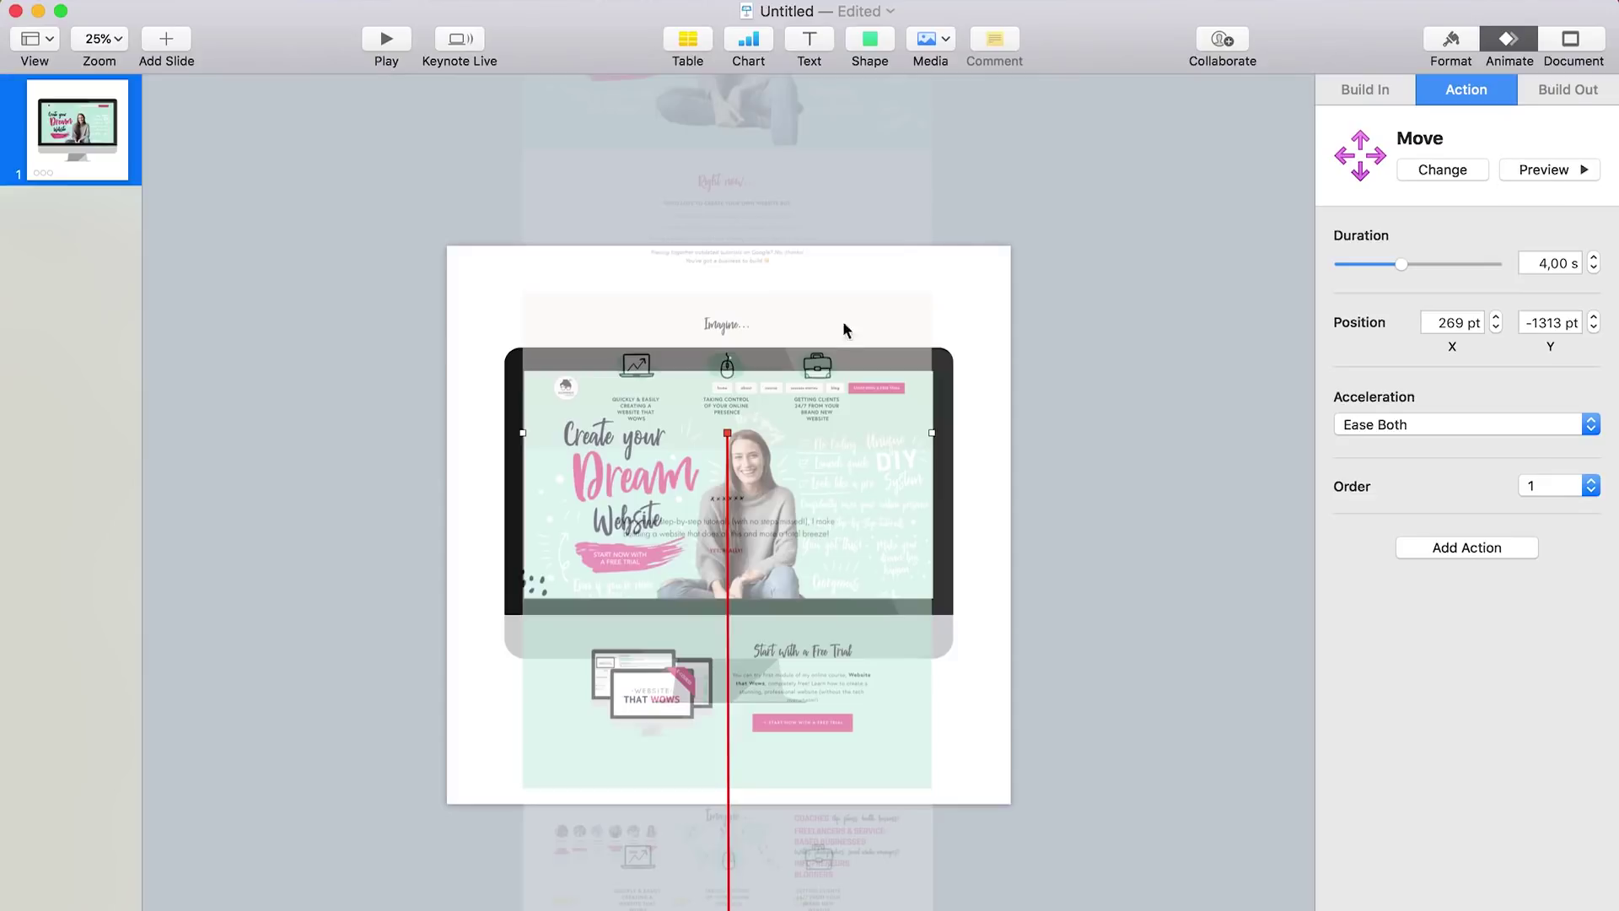
Extend the motion path up to 276, -2697 pt, slow it to 7.25 s, and preview
{"action": "left_click_drag", "start_coordinate": [731, 438], "coordinate": [732, 56]}
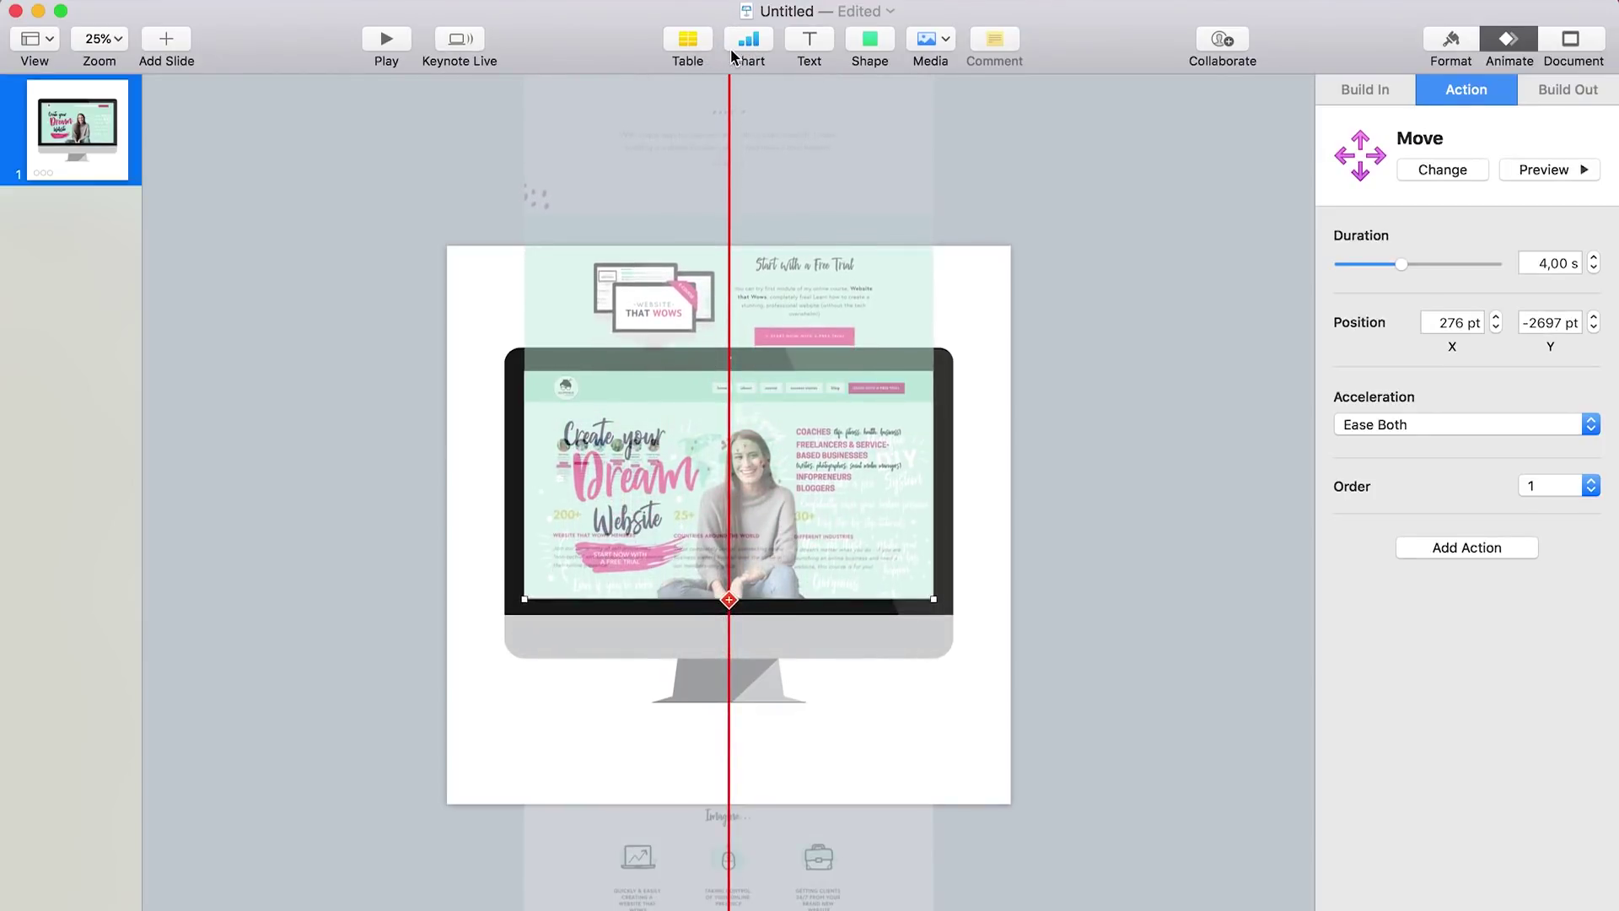
{"action": "left_click_drag", "start_coordinate": [1405, 261], "coordinate": [1420, 266]}
{"action": "left_click", "coordinate": [1541, 170]}
Start a movie export via File > Export To > Movie with both slide and build delays at 0
{"action": "left_click", "coordinate": [153, 8]}
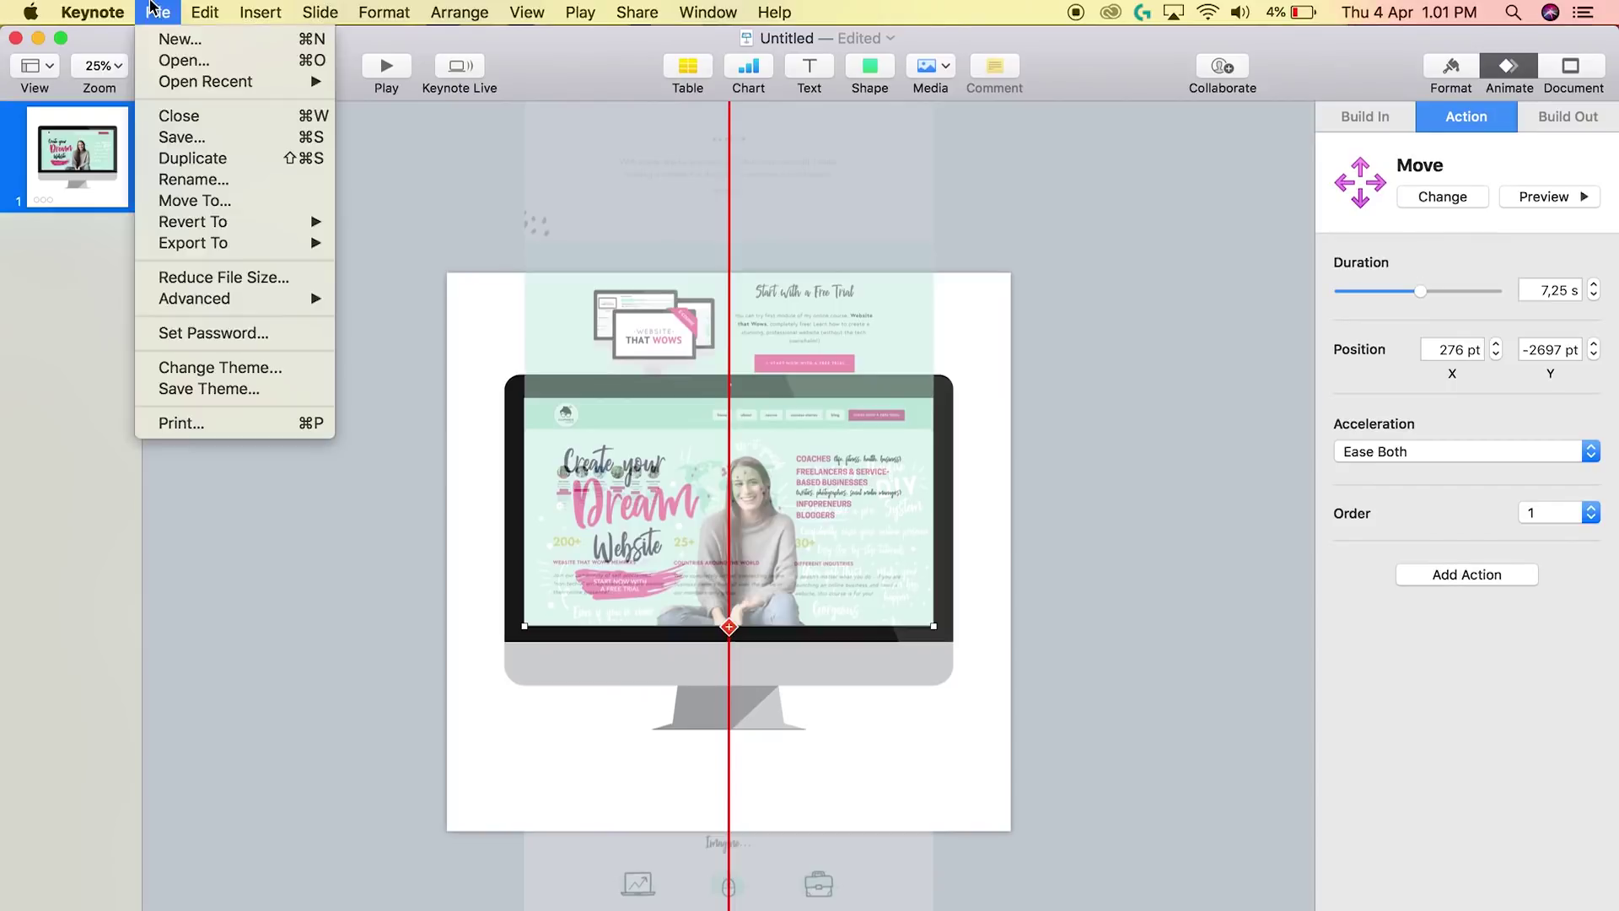
{"action": "mouse_move", "coordinate": [181, 249]}
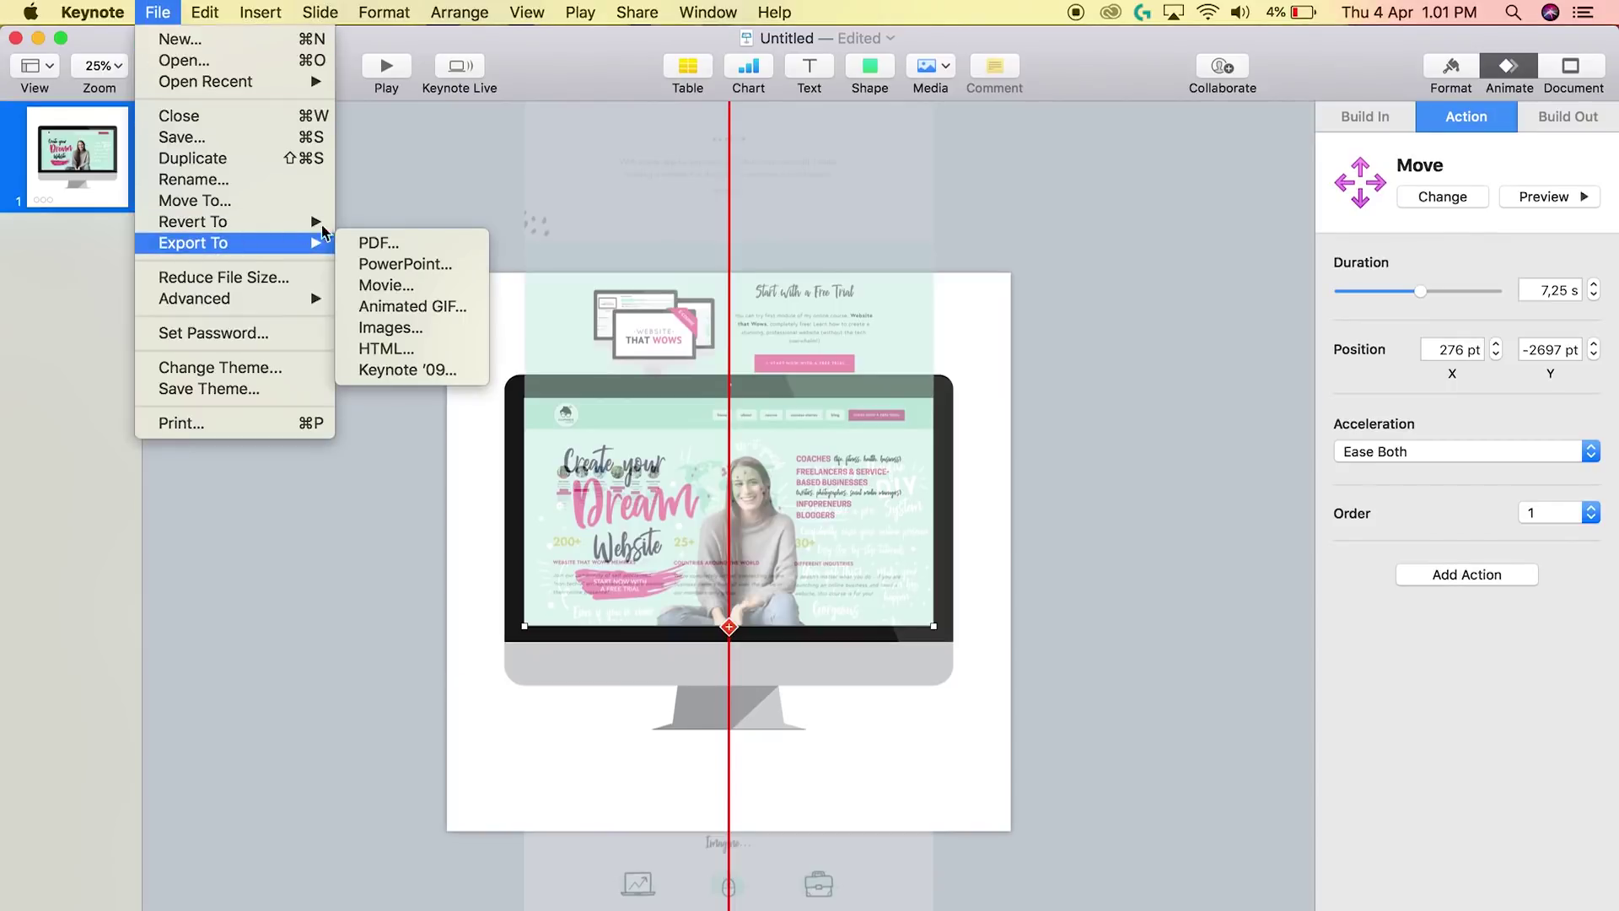
{"action": "left_click", "coordinate": [396, 285]}
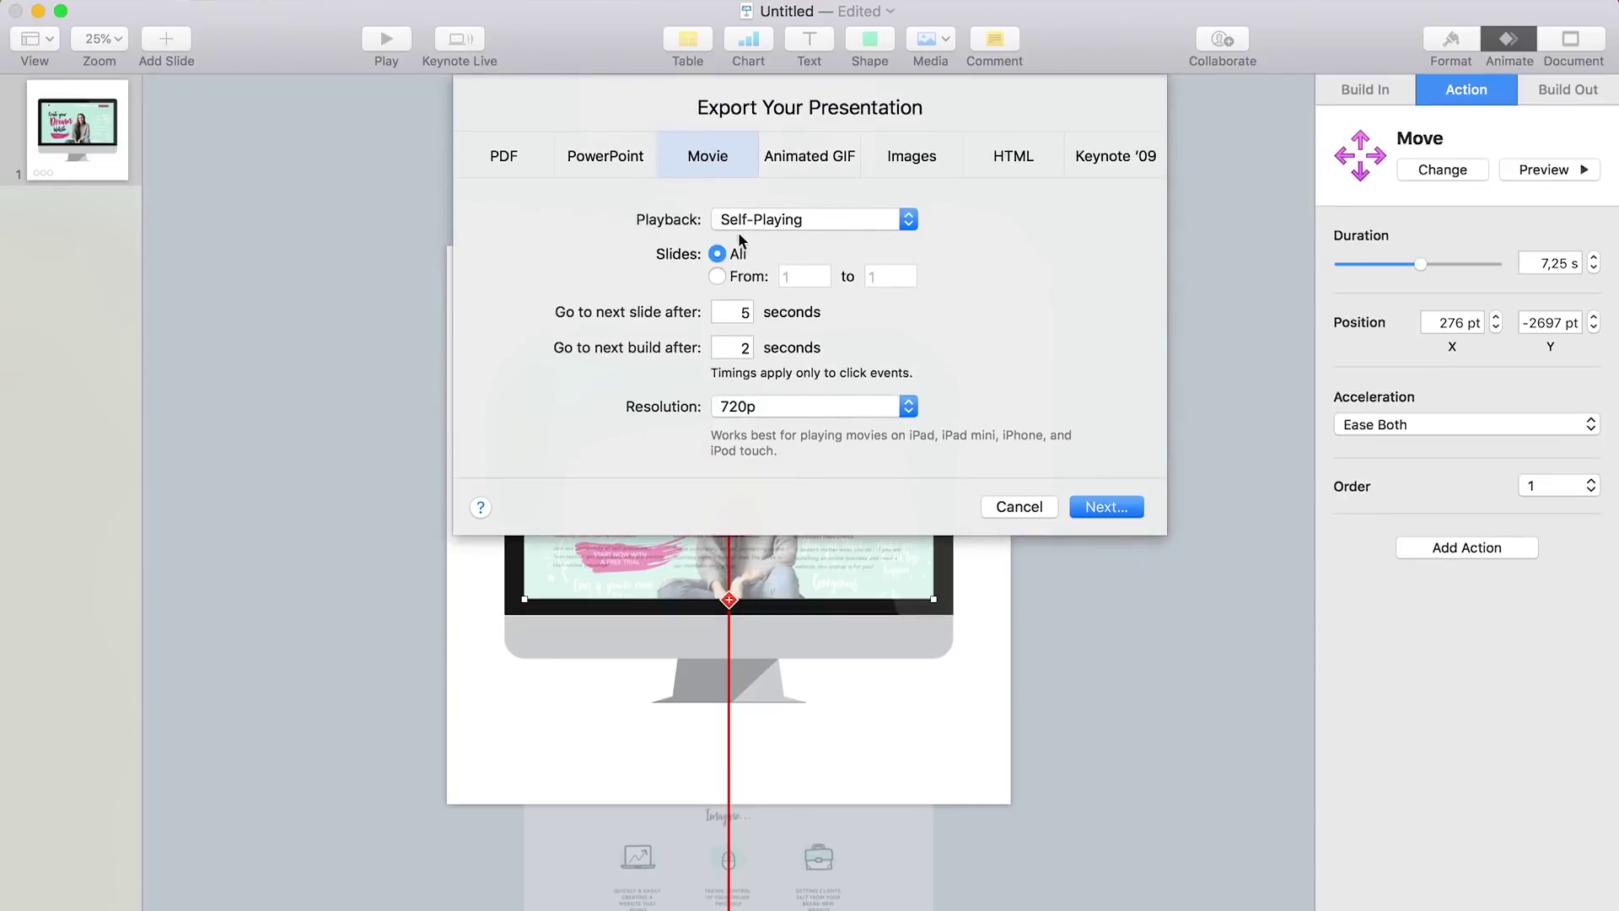
{"action": "double_click", "coordinate": [731, 316]}
{"action": "key", "text": "Tab"}
Set a Custom 2000 × 2000 movie resolution and continue to saving
{"action": "left_click", "coordinate": [756, 400]}
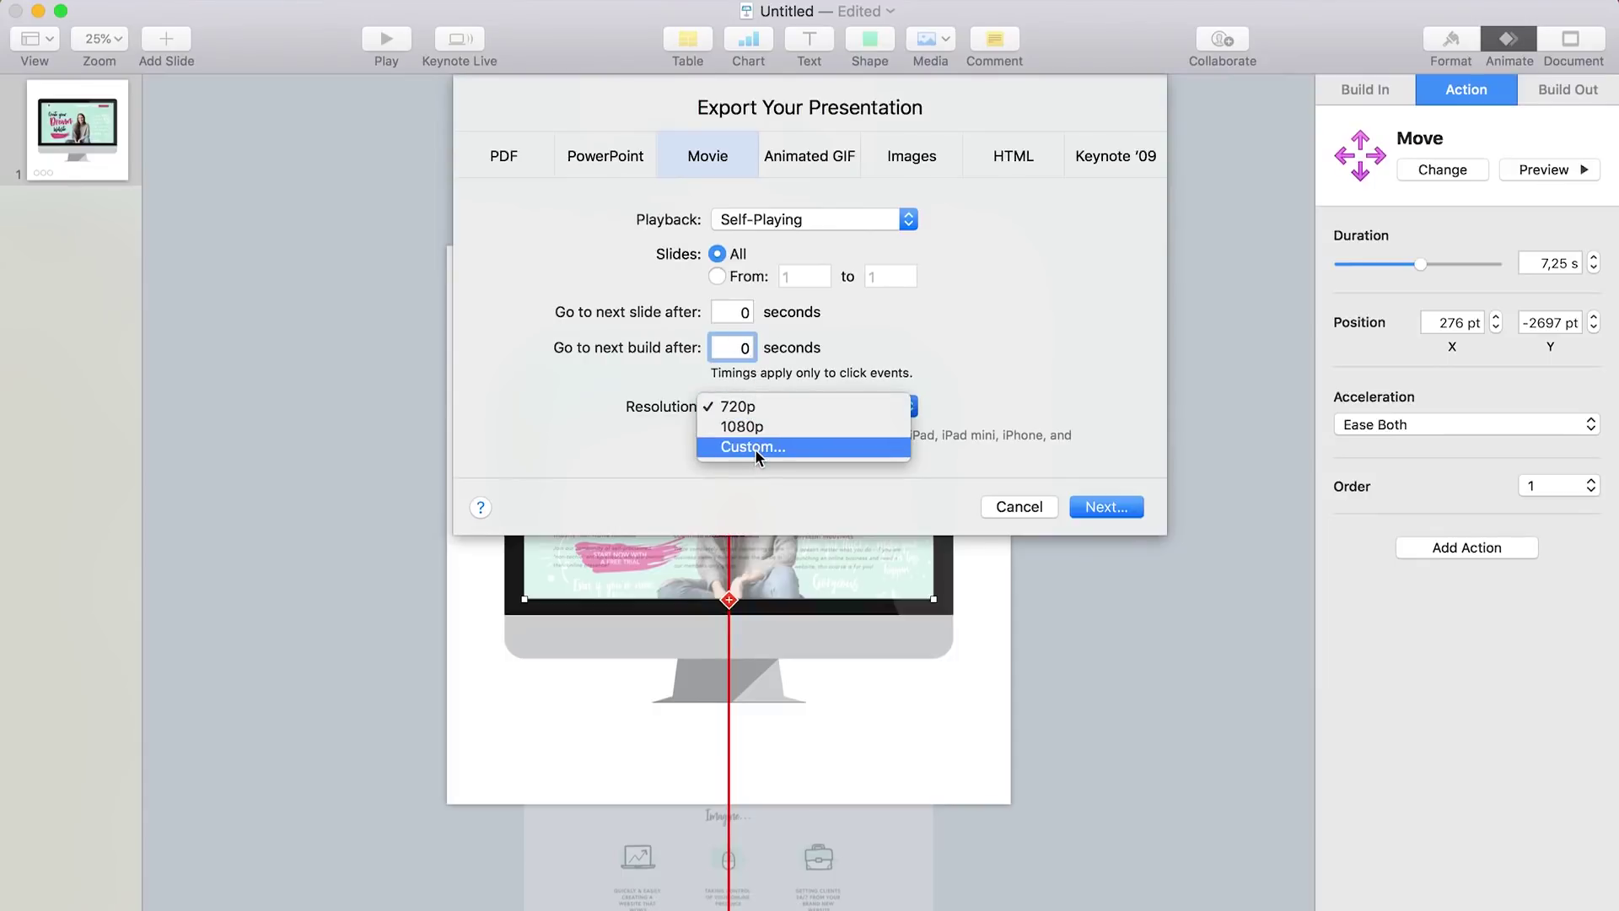
{"action": "left_click", "coordinate": [756, 447]}
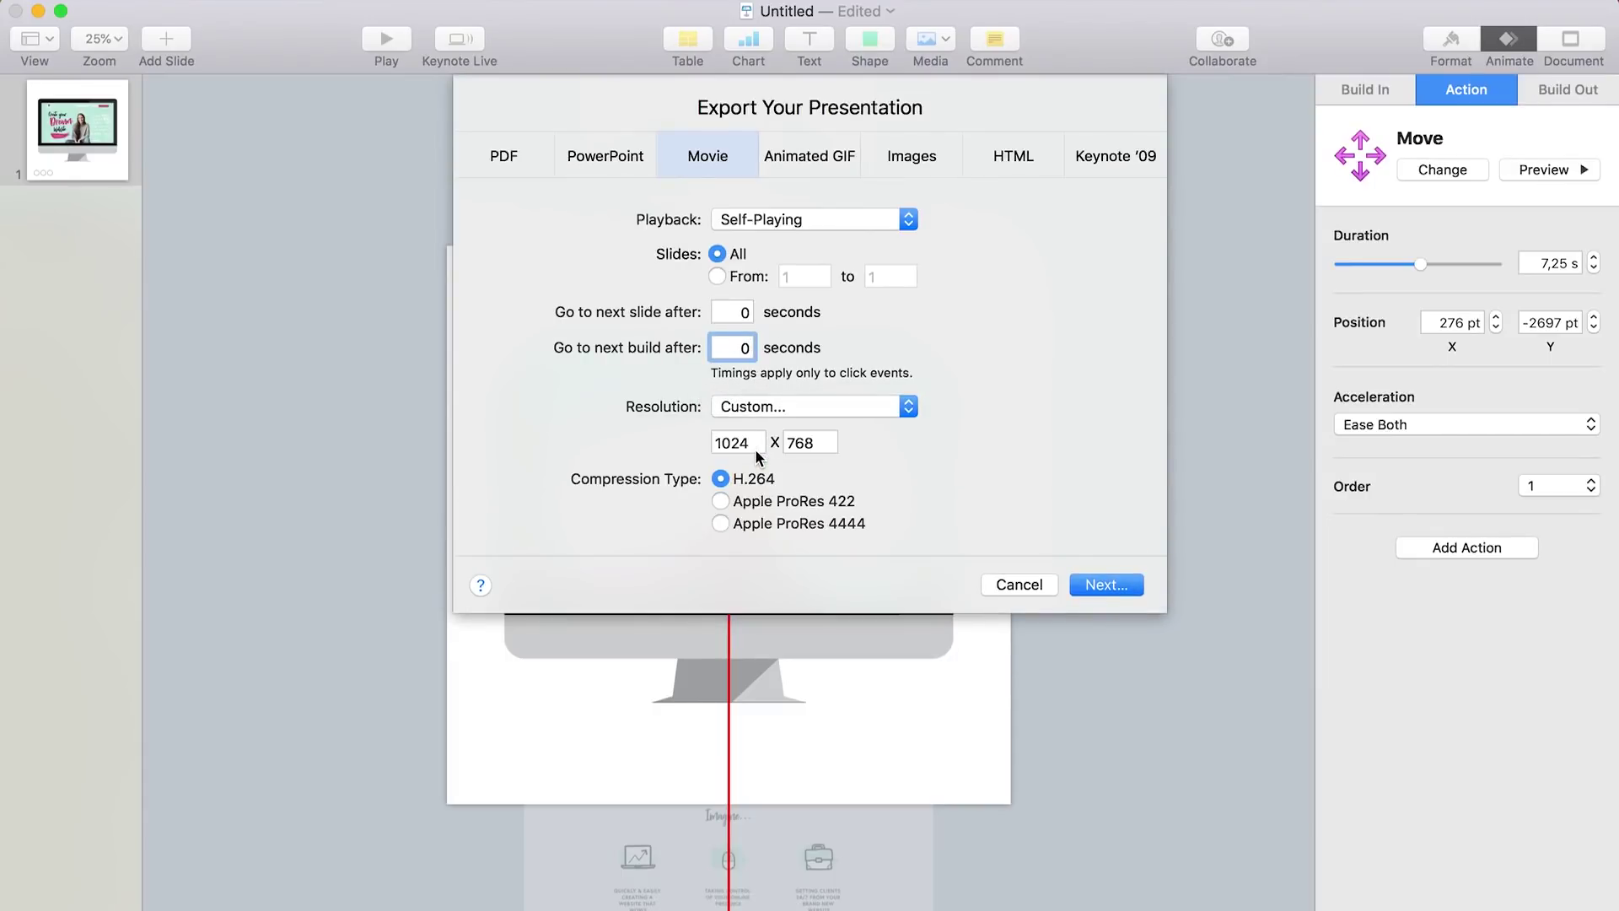
{"action": "double_click", "coordinate": [734, 439]}
{"action": "type", "text": "200"}
{"action": "key", "text": "Tab"}
{"action": "type", "text": "200"}
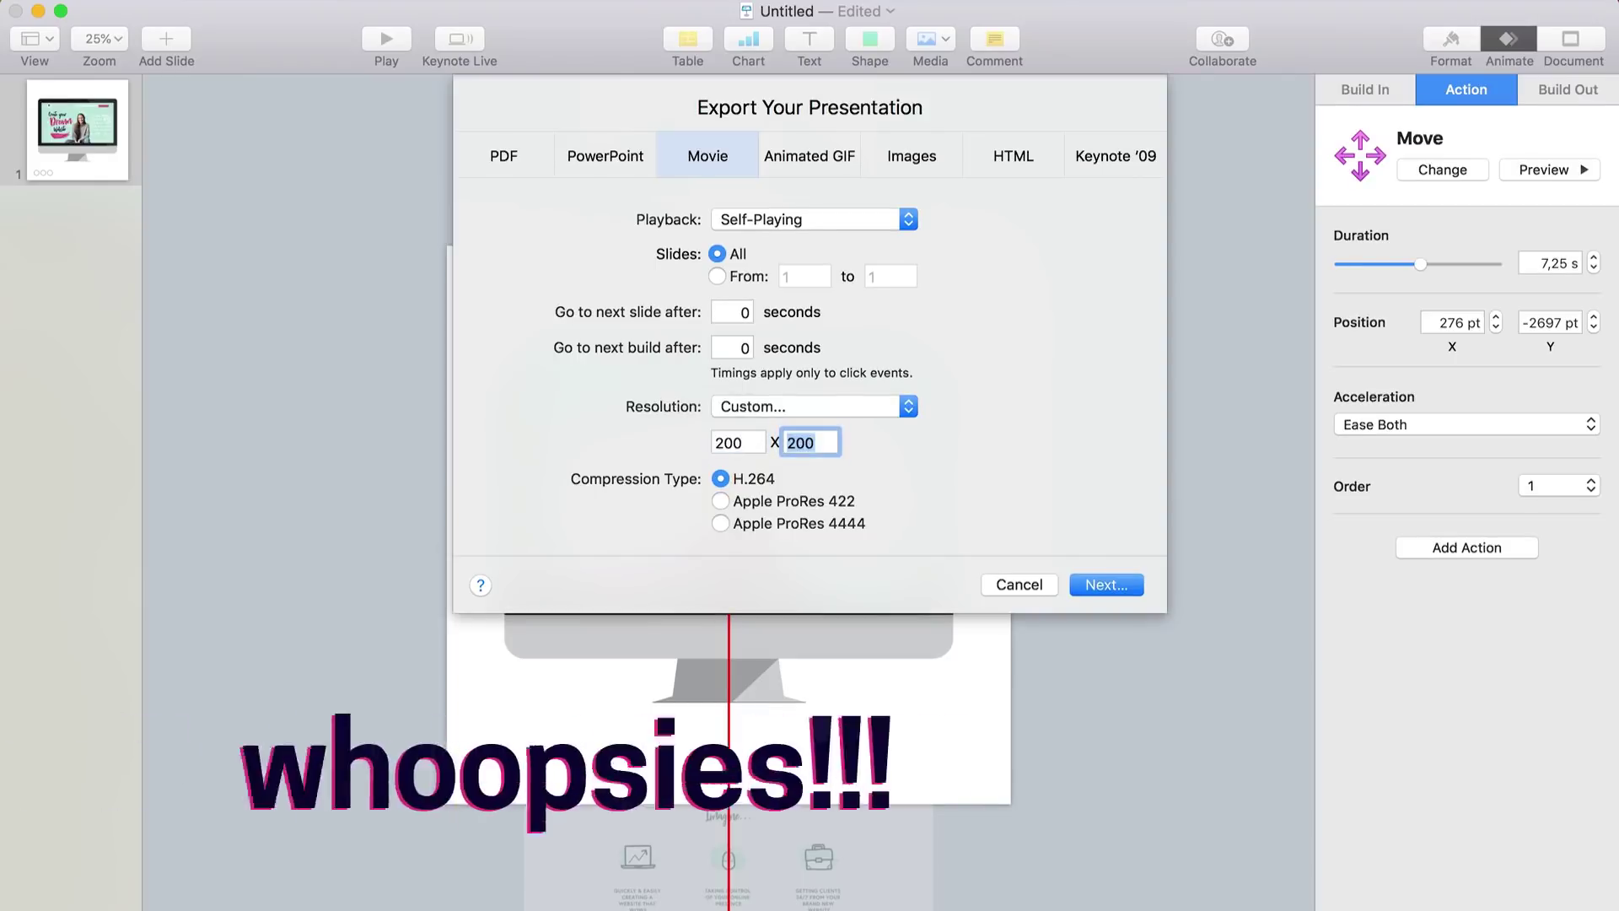
{"action": "double_click", "coordinate": [726, 443]}
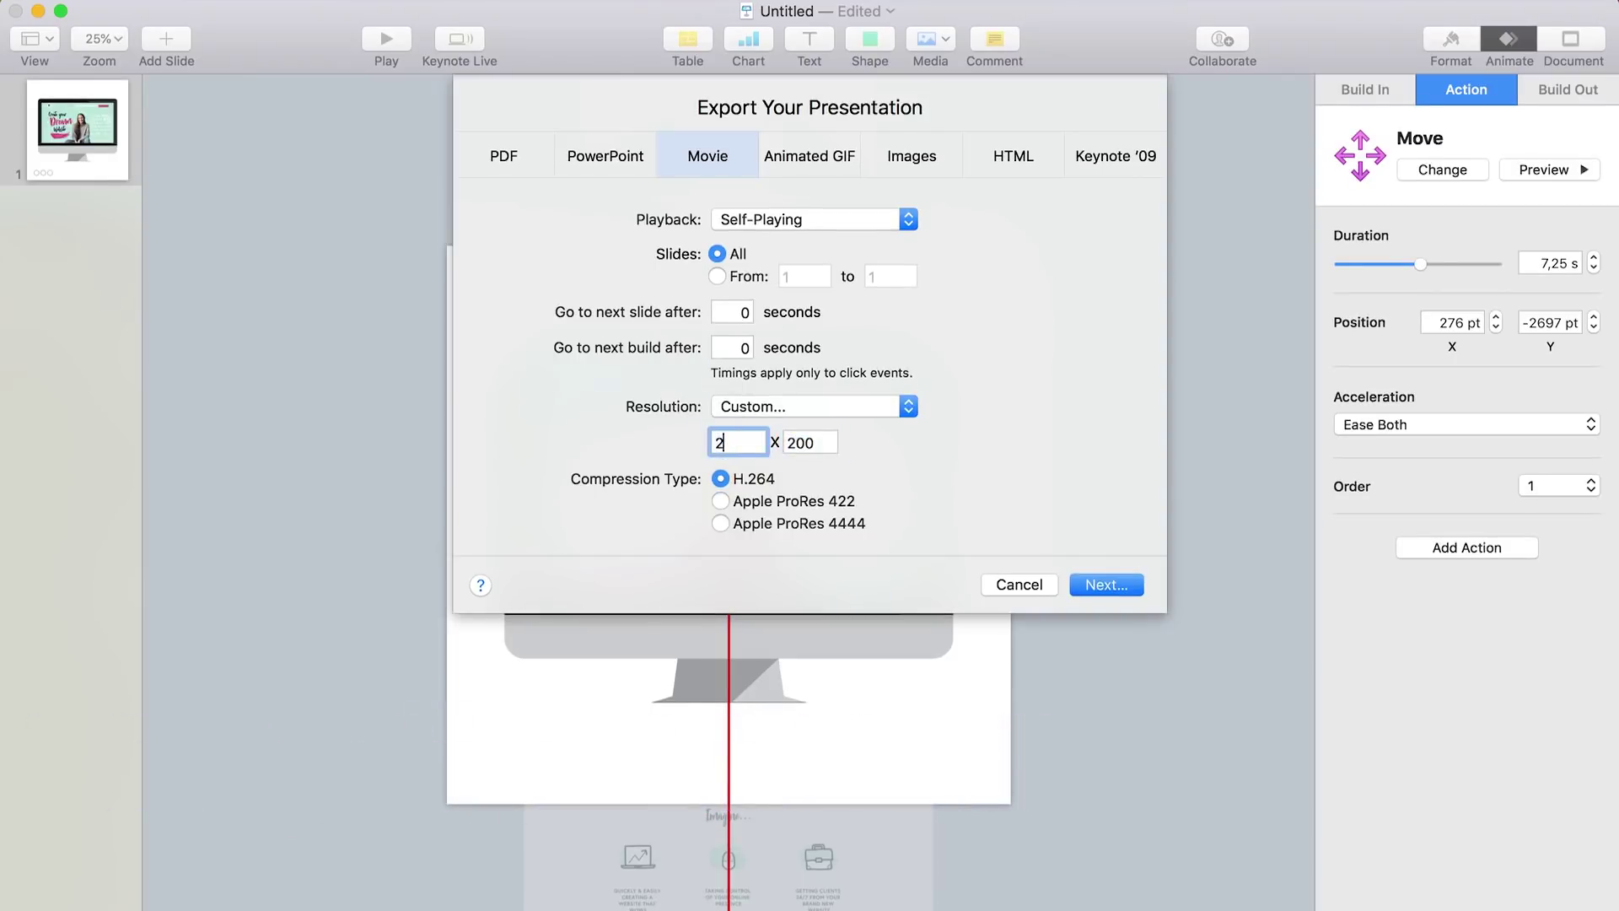
{"action": "type", "text": "2000"}
{"action": "key", "text": "Tab"}
{"action": "type", "text": "20"}
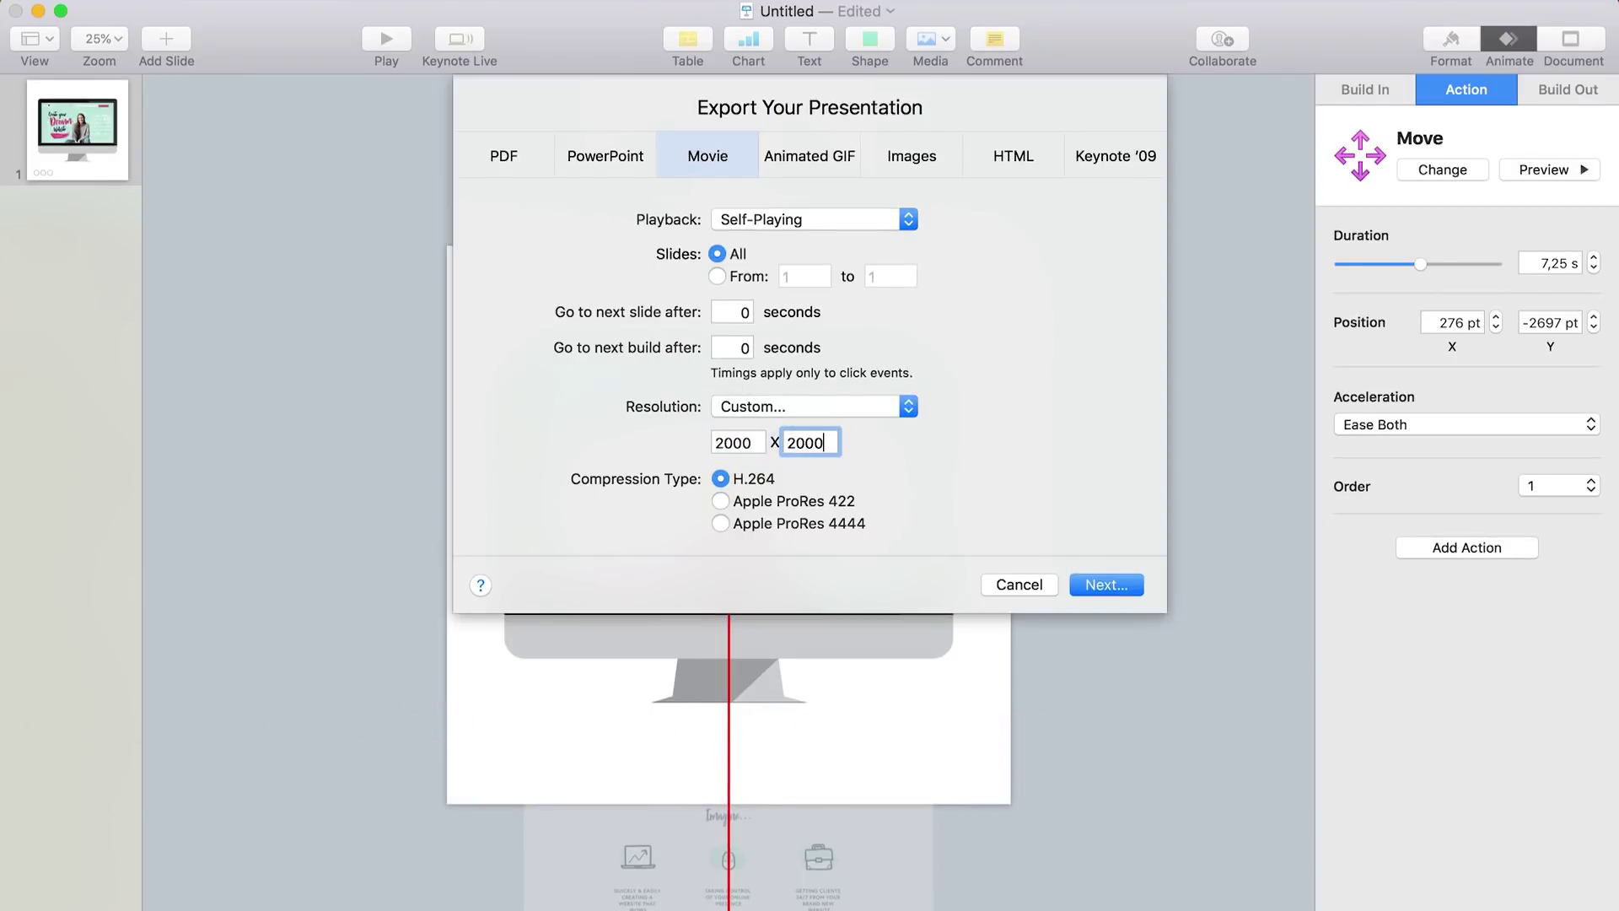
{"action": "left_click", "coordinate": [1106, 584]}
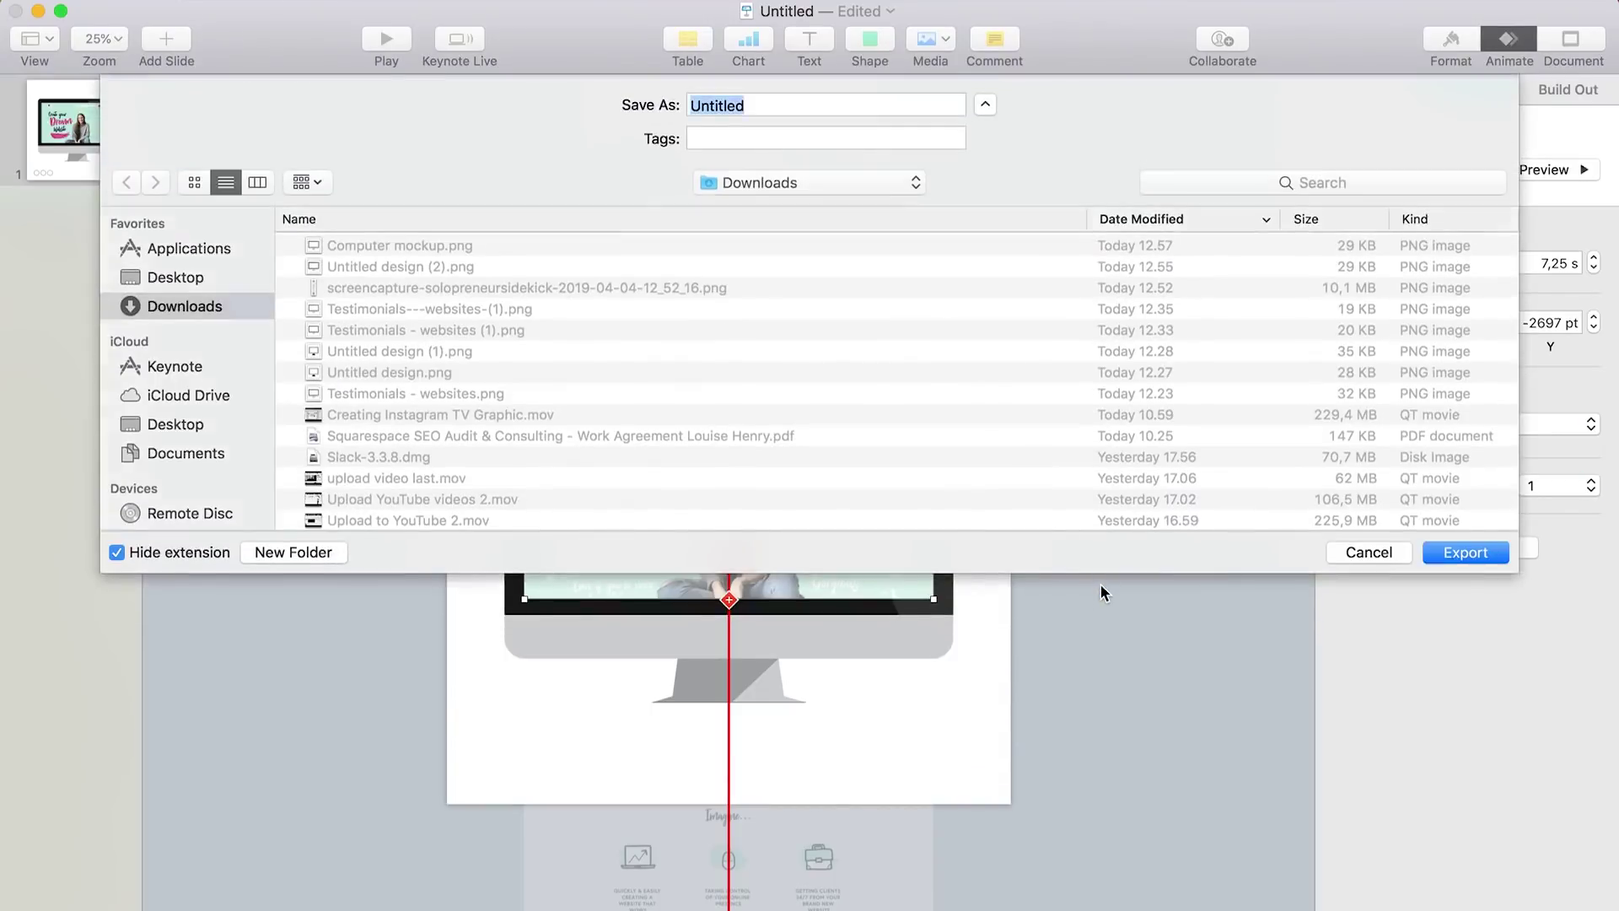
Export the movie as 'Computer Scroll Animation' and show the Downloads folder in Finder
{"action": "type", "text": "C"}
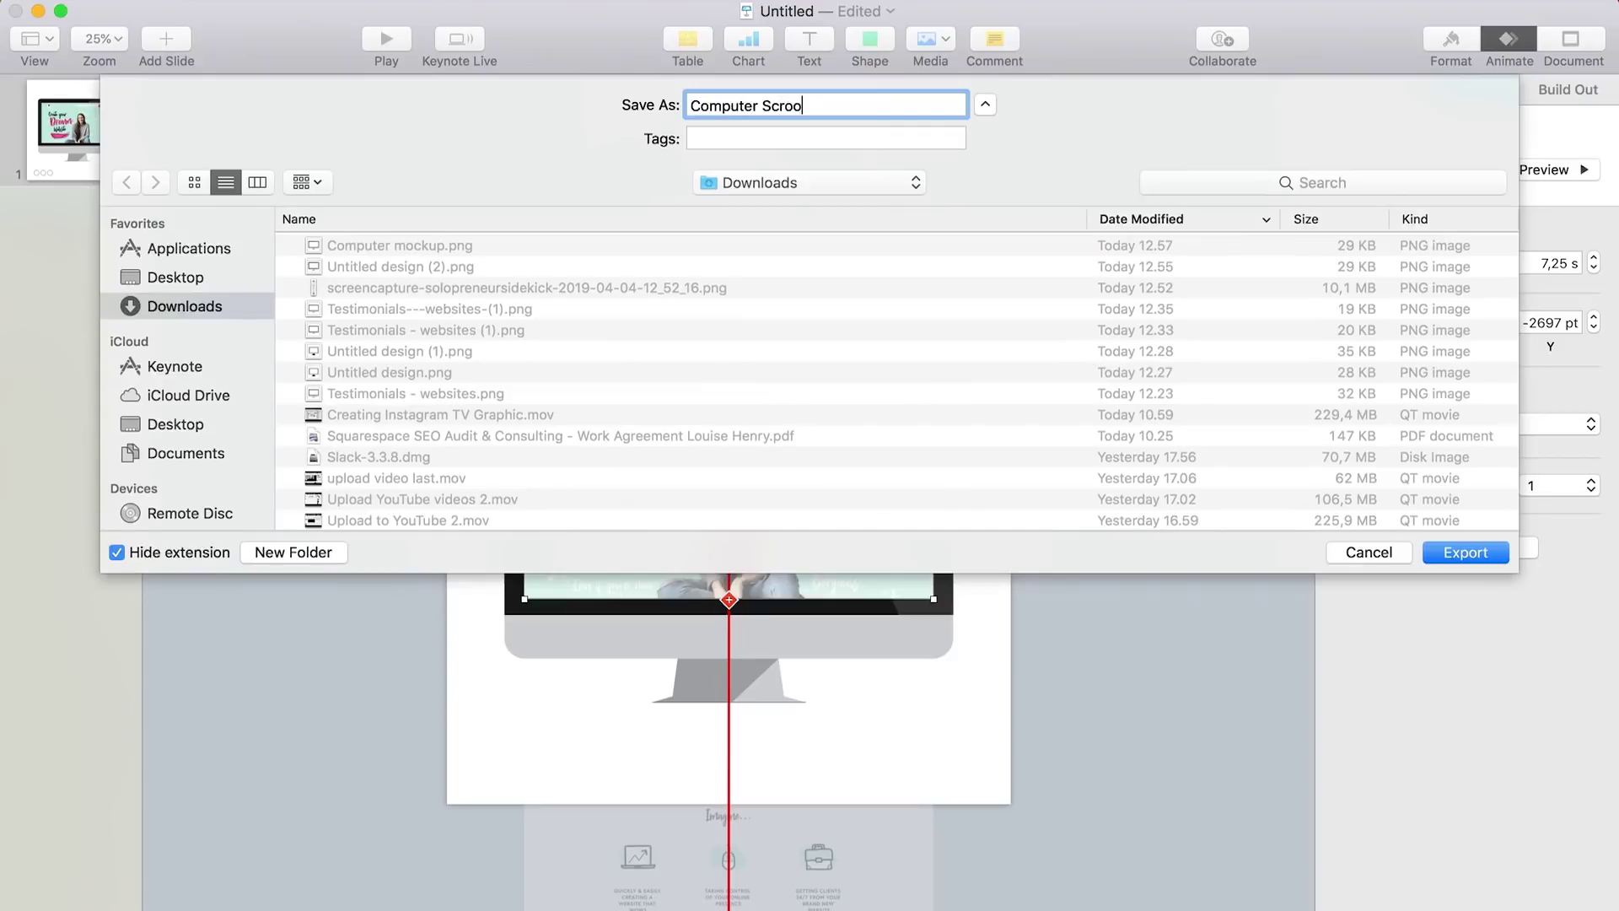
{"action": "type", "text": "omputer Scroll Animation"}
{"action": "key", "text": "Return"}
{"action": "mouse_move", "coordinate": [377, 869]}
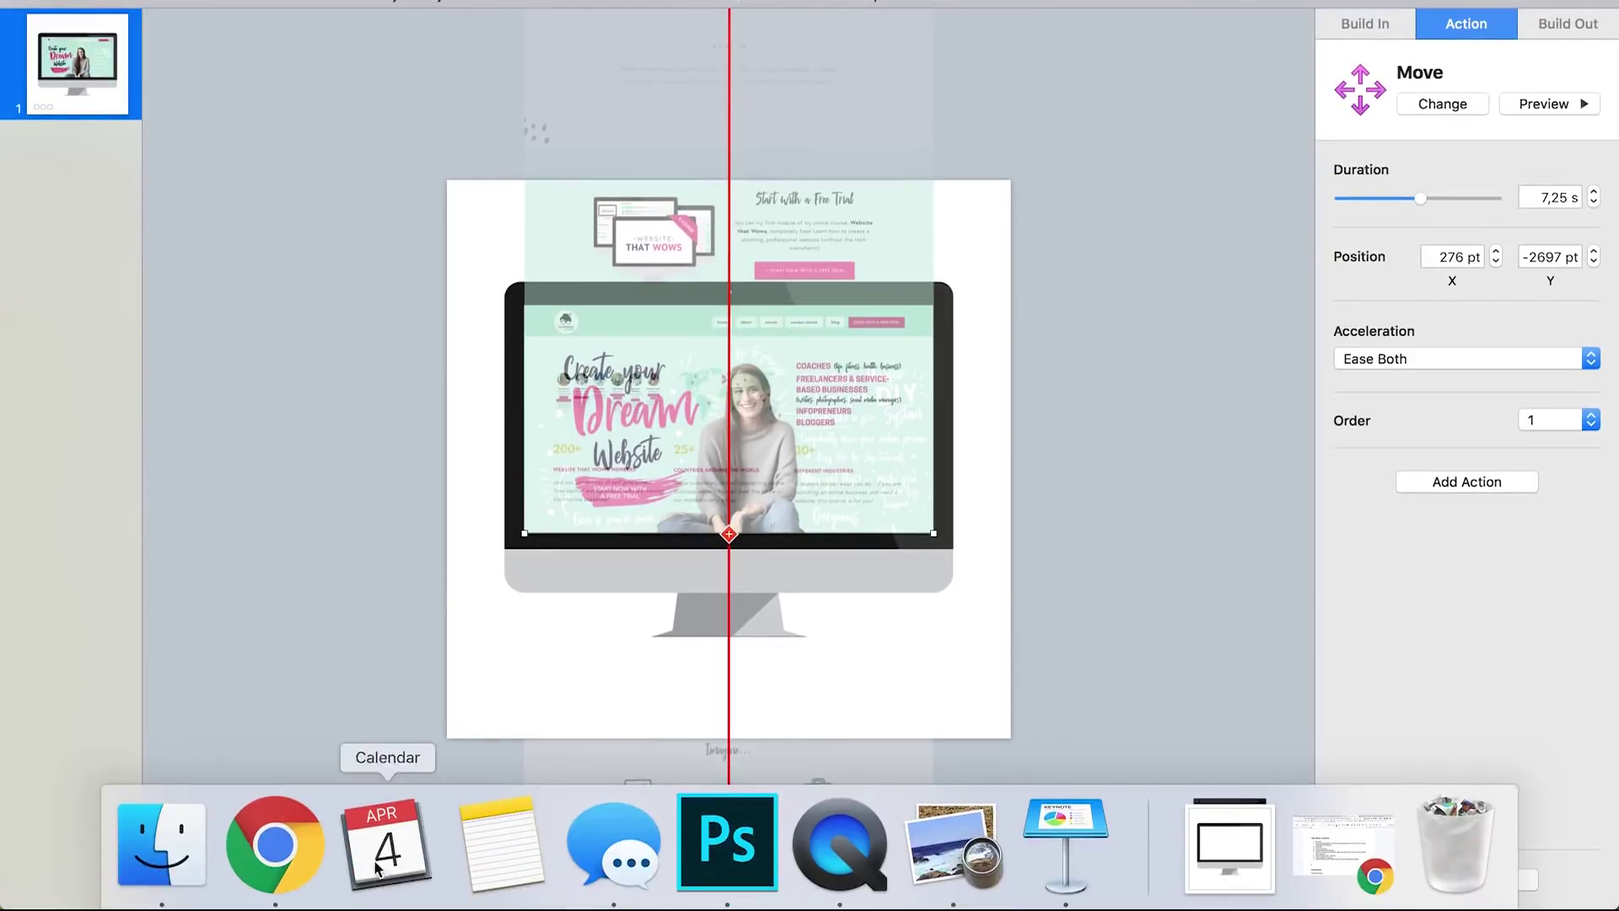
{"action": "left_click", "coordinate": [161, 848]}
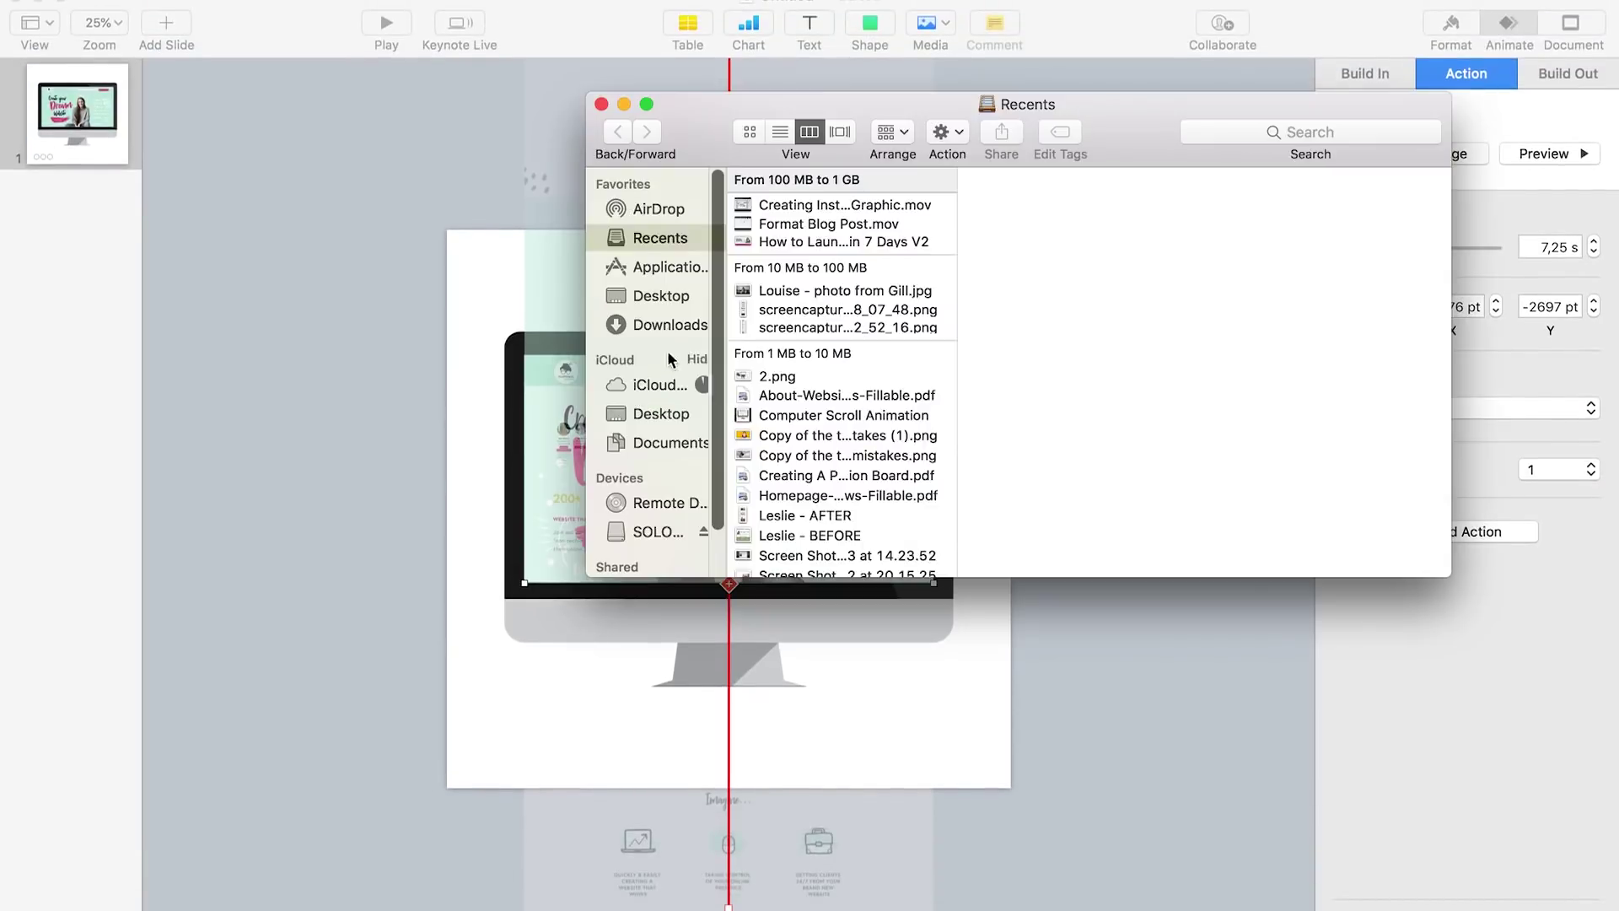
{"action": "left_click", "coordinate": [671, 324]}
Open the exported movie with QuickTime Player and make the player window smaller
{"action": "right_click", "coordinate": [805, 205]}
{"action": "mouse_move", "coordinate": [928, 234]}
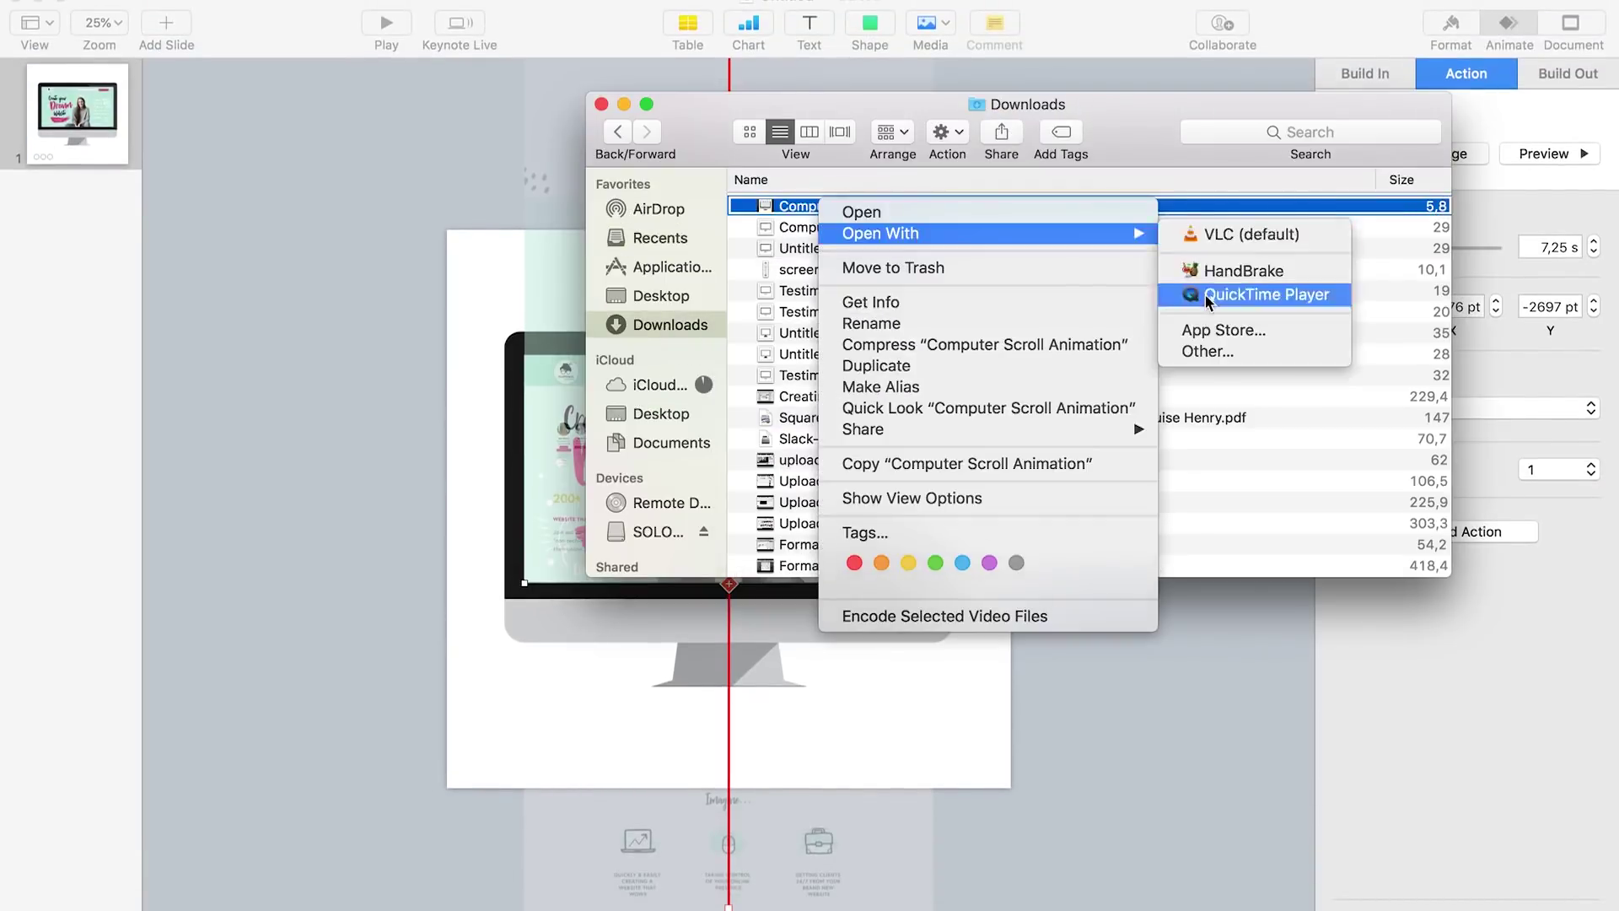
{"action": "left_click", "coordinate": [1206, 295]}
{"action": "left_click_drag", "start_coordinate": [1046, 907], "coordinate": [965, 875]}
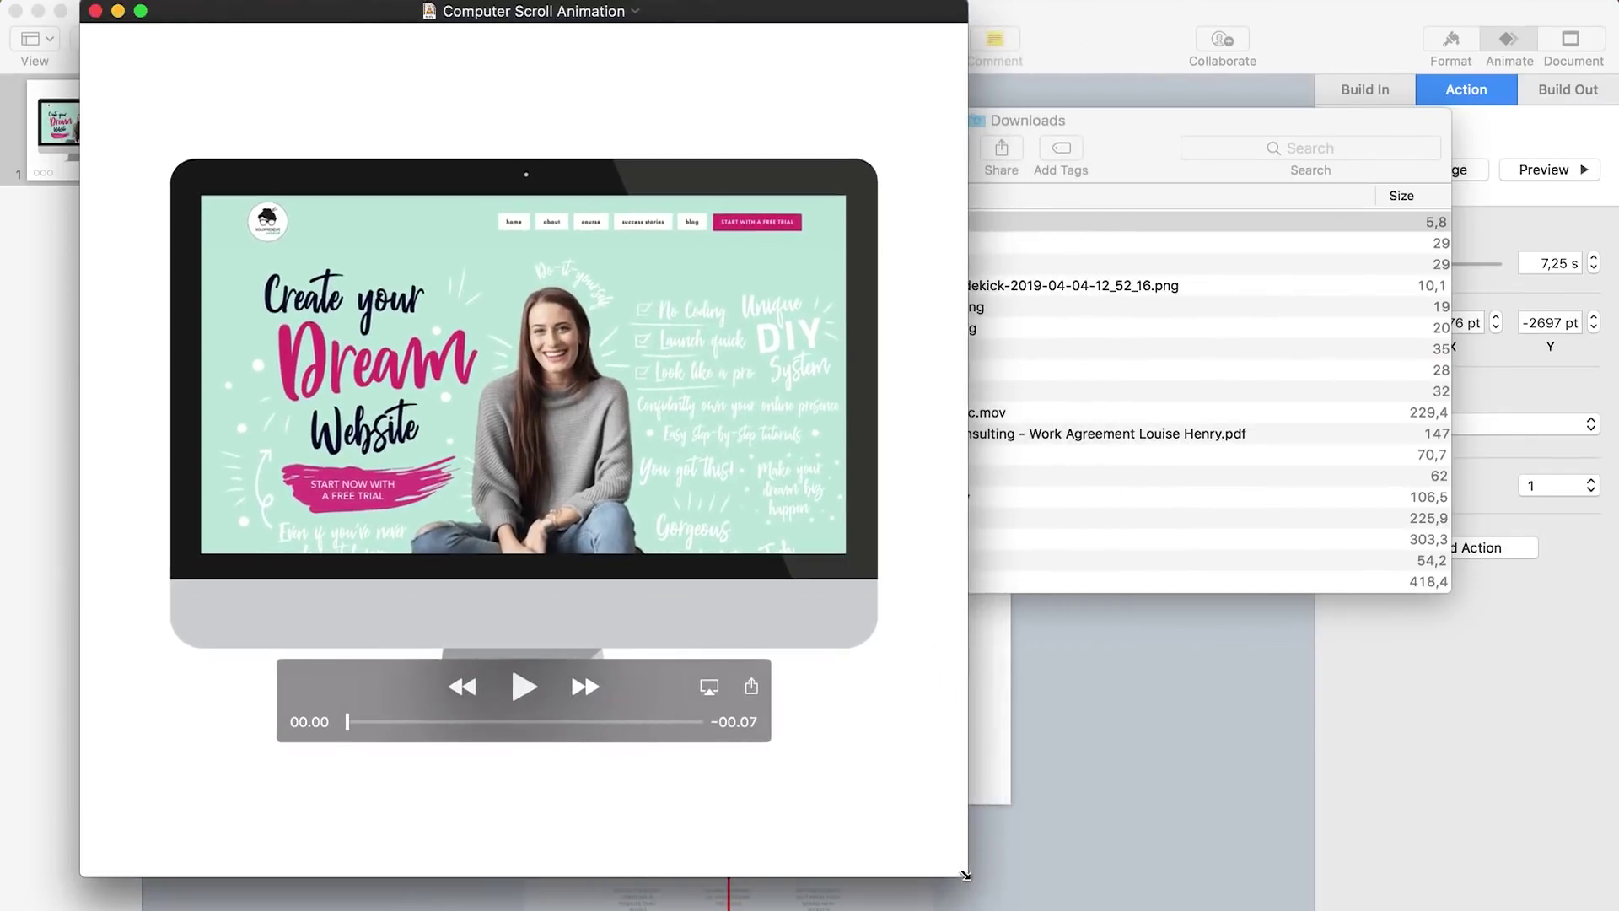
Play the exported Computer Scroll Animation movie in QuickTime Player
{"action": "left_click", "coordinate": [523, 686]}
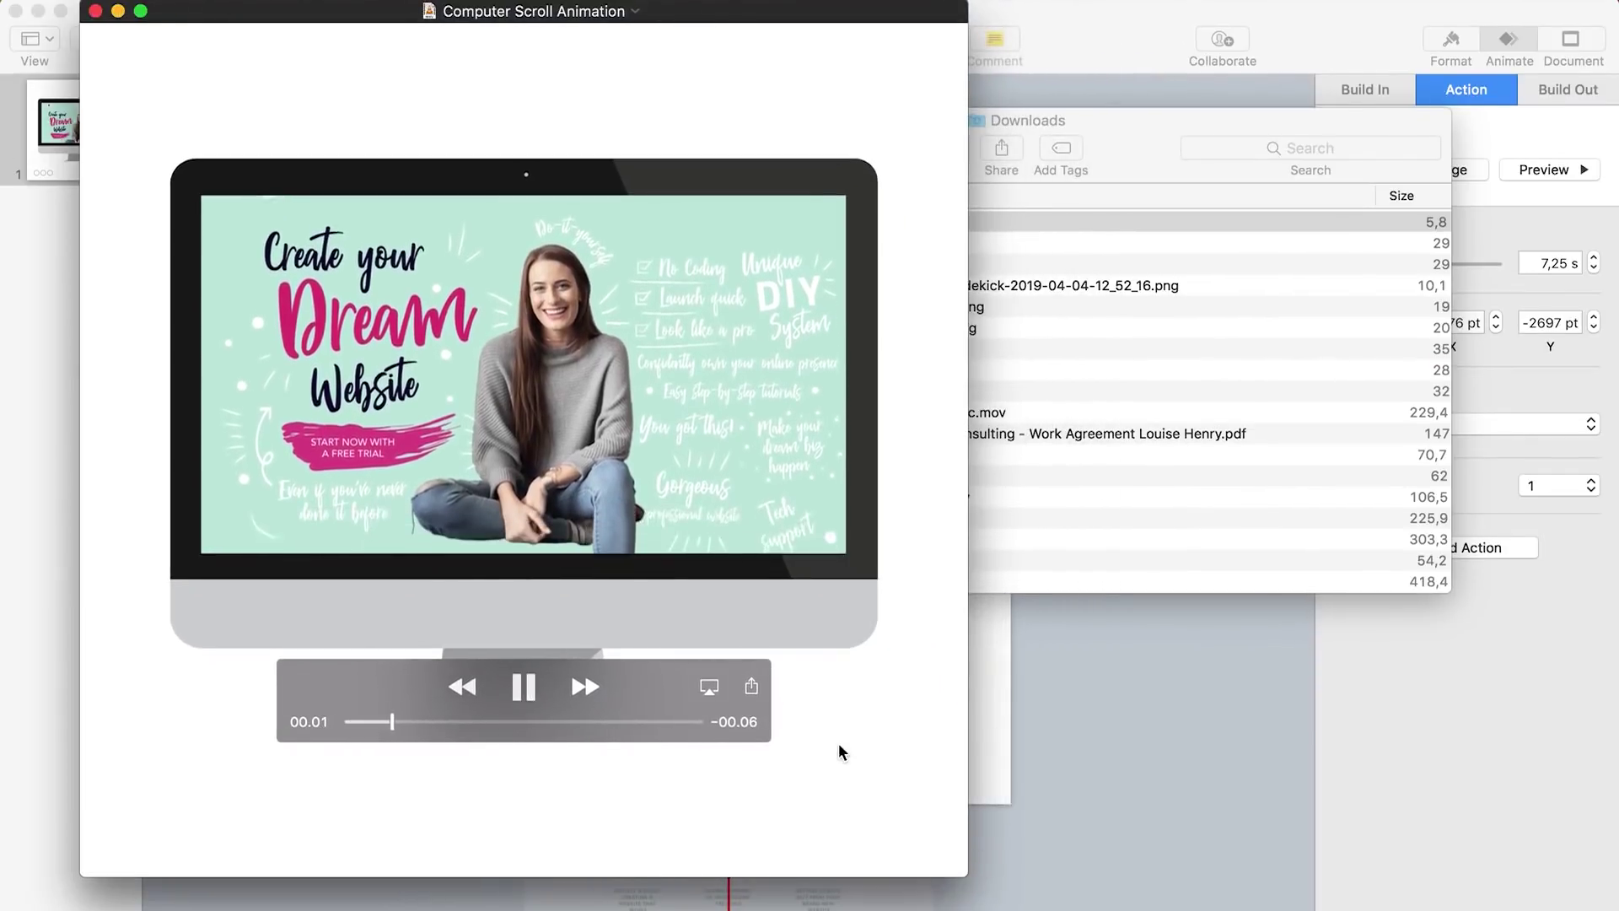